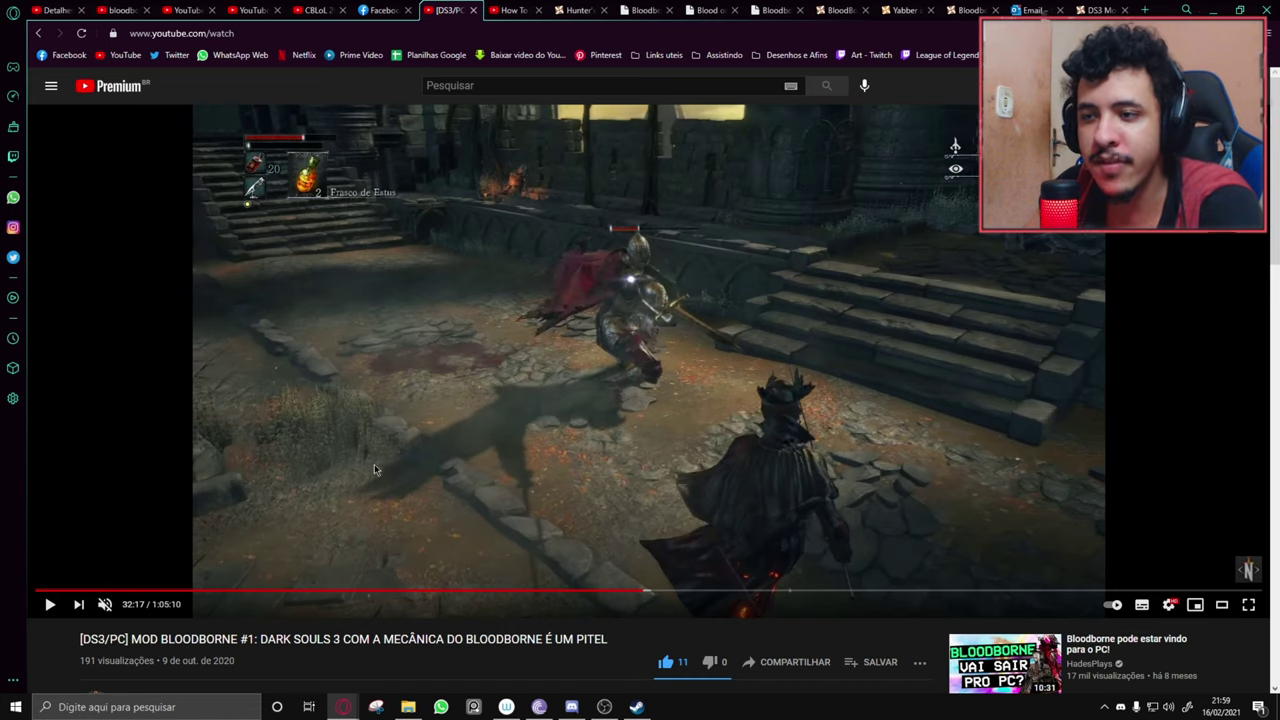
Review the mod list in the video description and the downloaded mod archives in the Nova pasta folder.
scroll(340, 384, "down", 4)
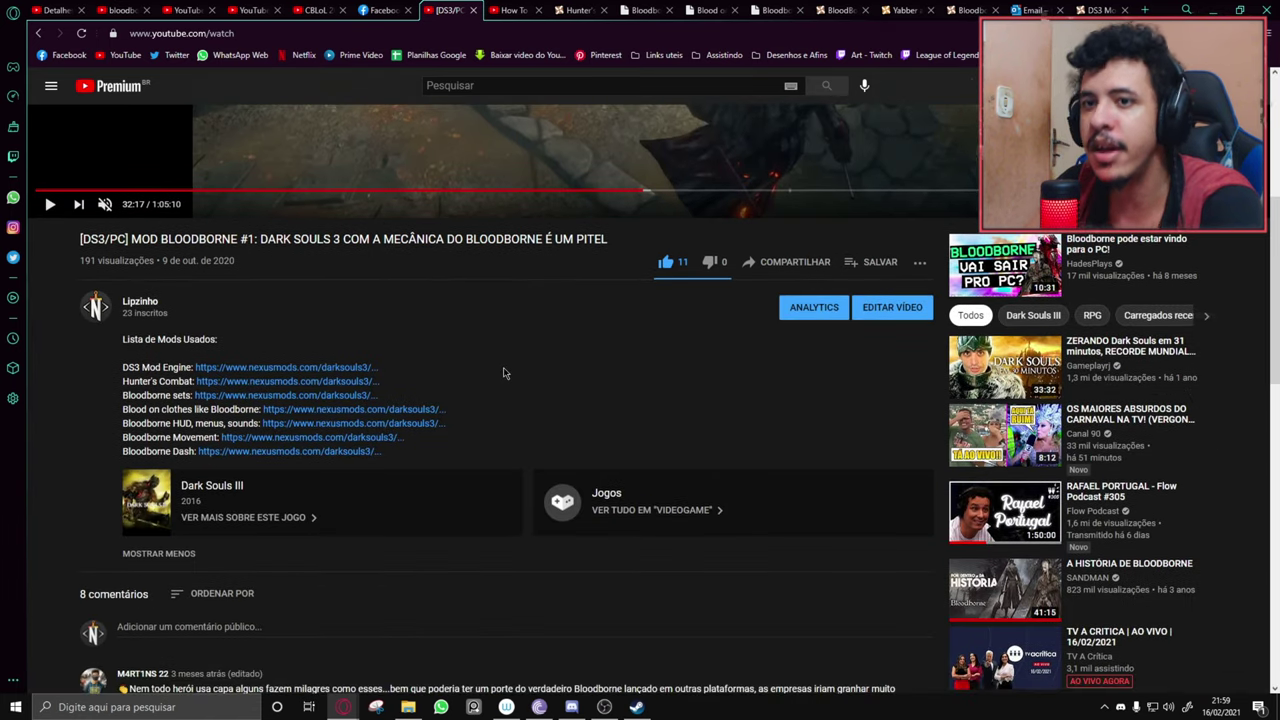
left_click(408, 707)
key("ctrl+a")
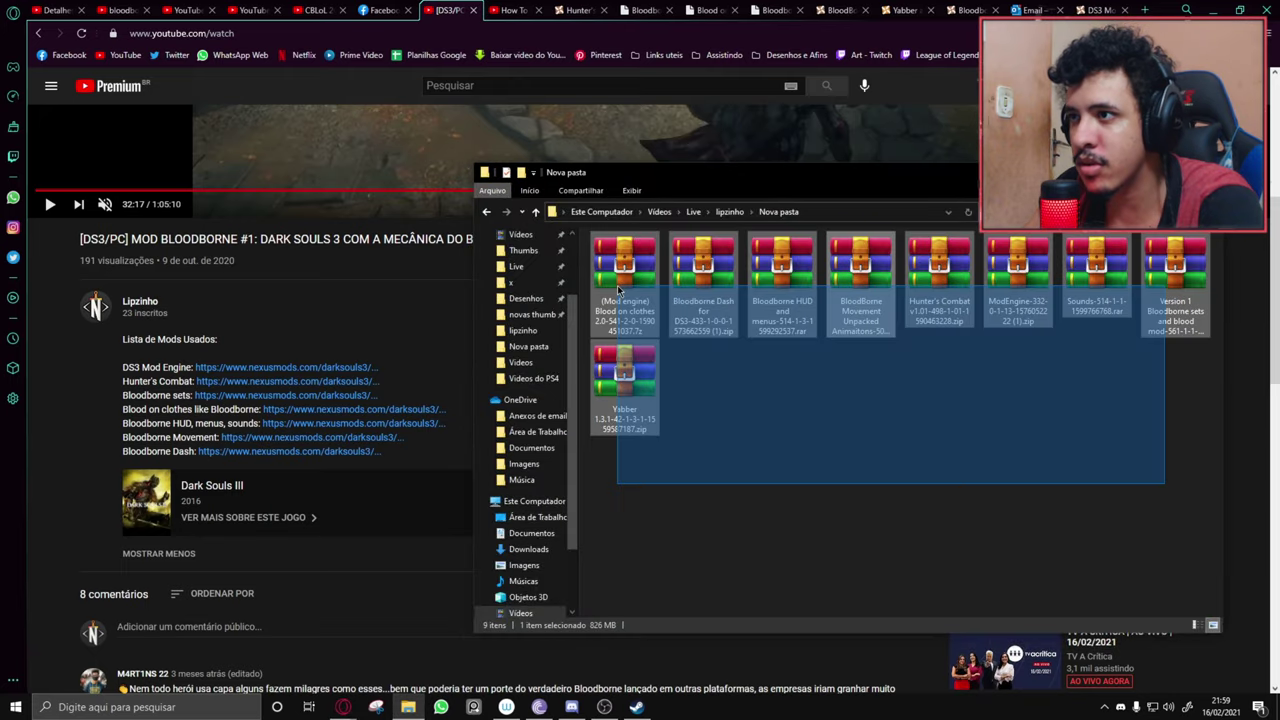
key("alt+Tab")
left_click_drag(1136, 535, 848, 416)
left_click(802, 389)
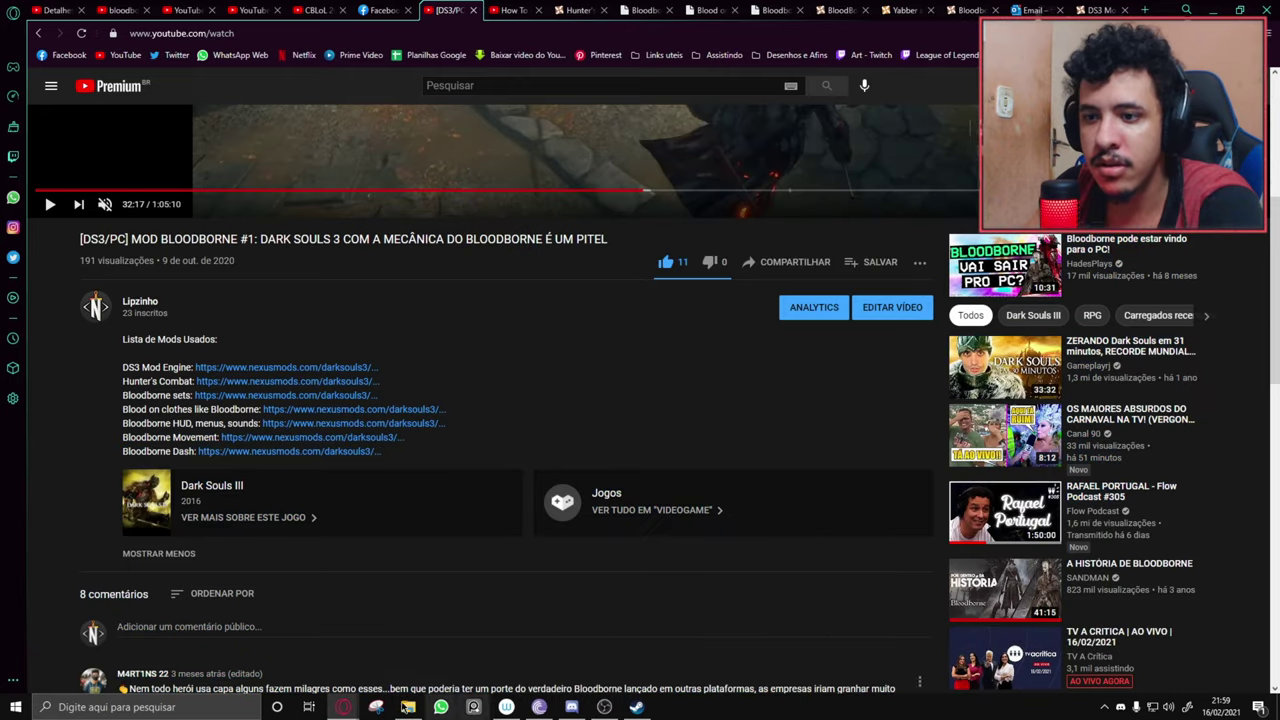
left_click(408, 707)
left_click(1146, 492)
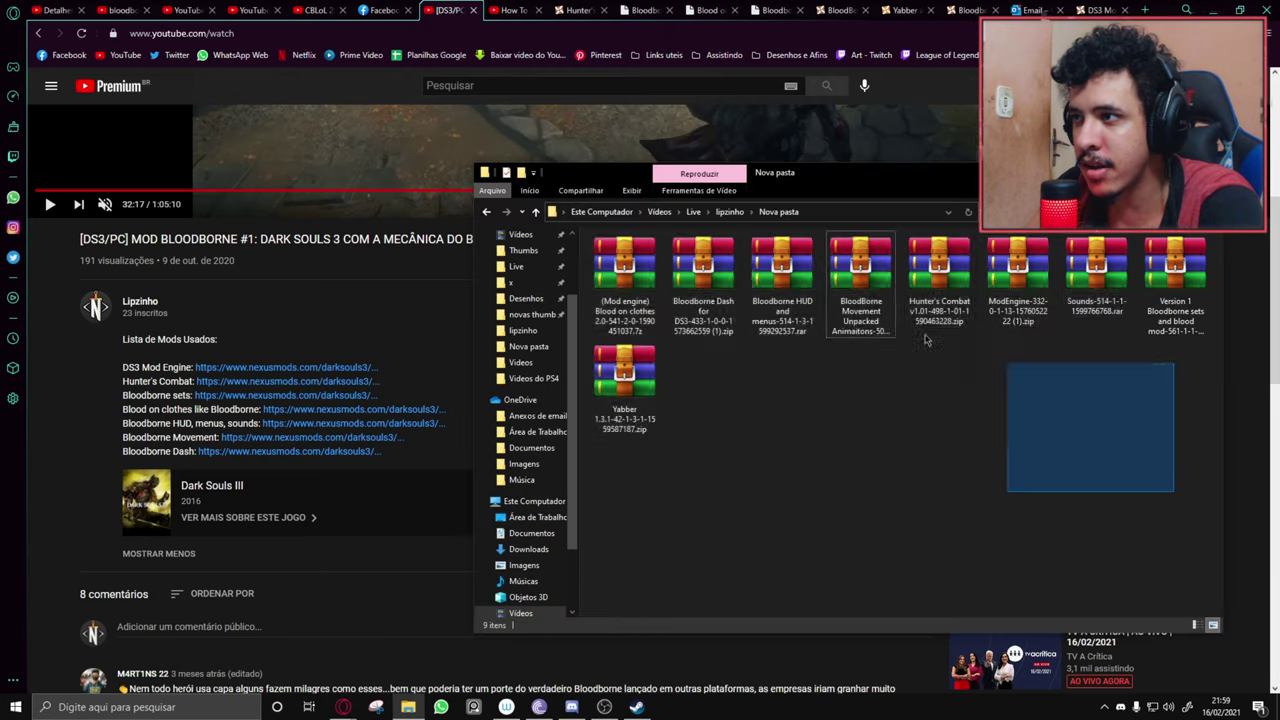
key("ctrl+a")
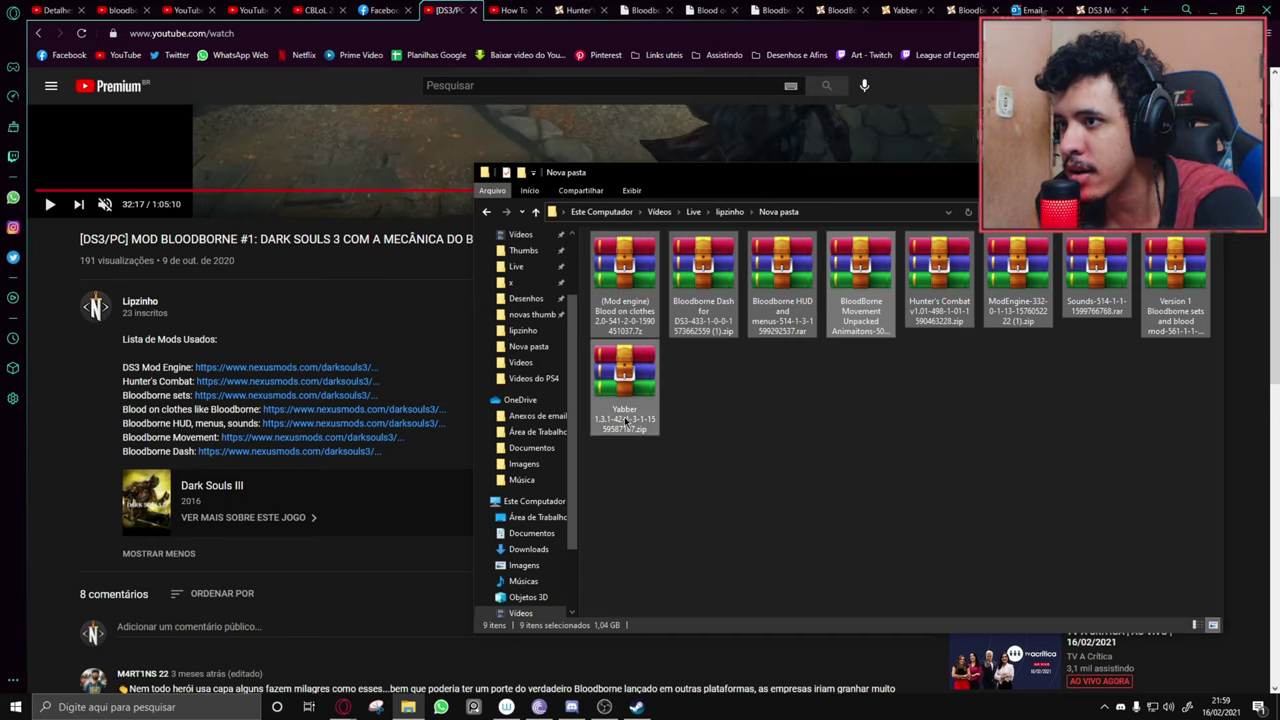
left_click(690, 390)
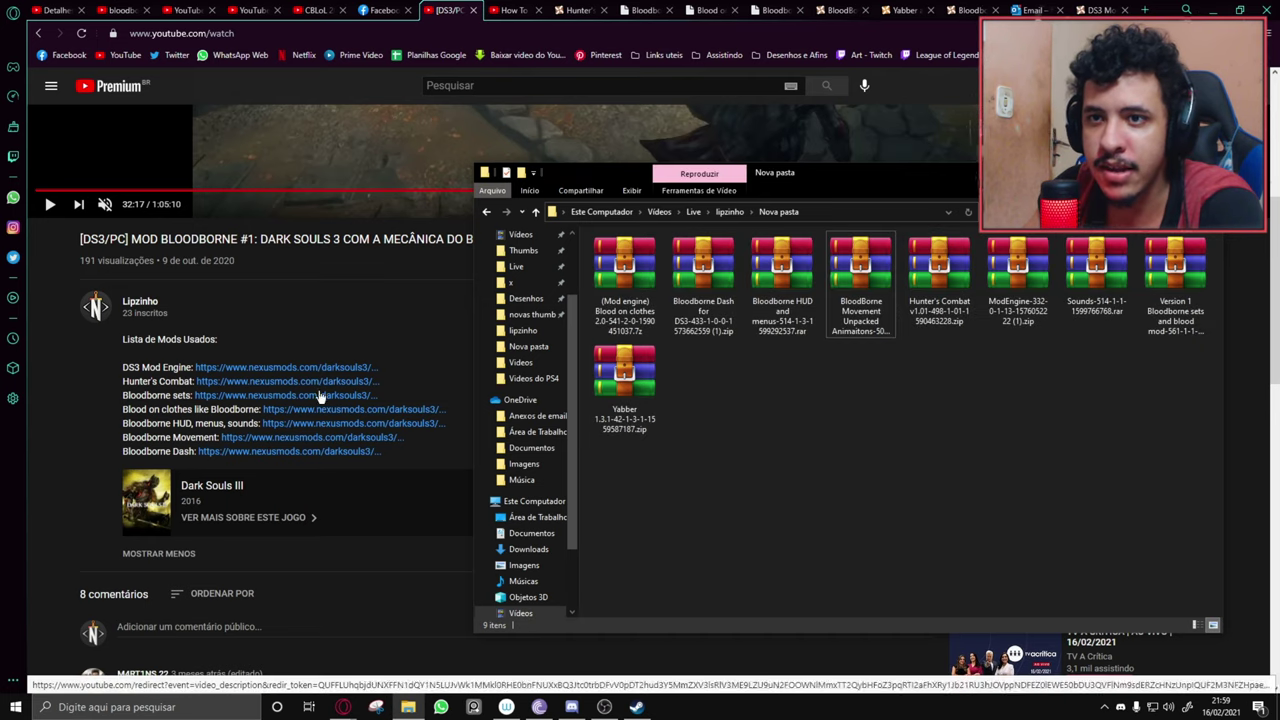
left_click_drag(688, 490, 634, 436)
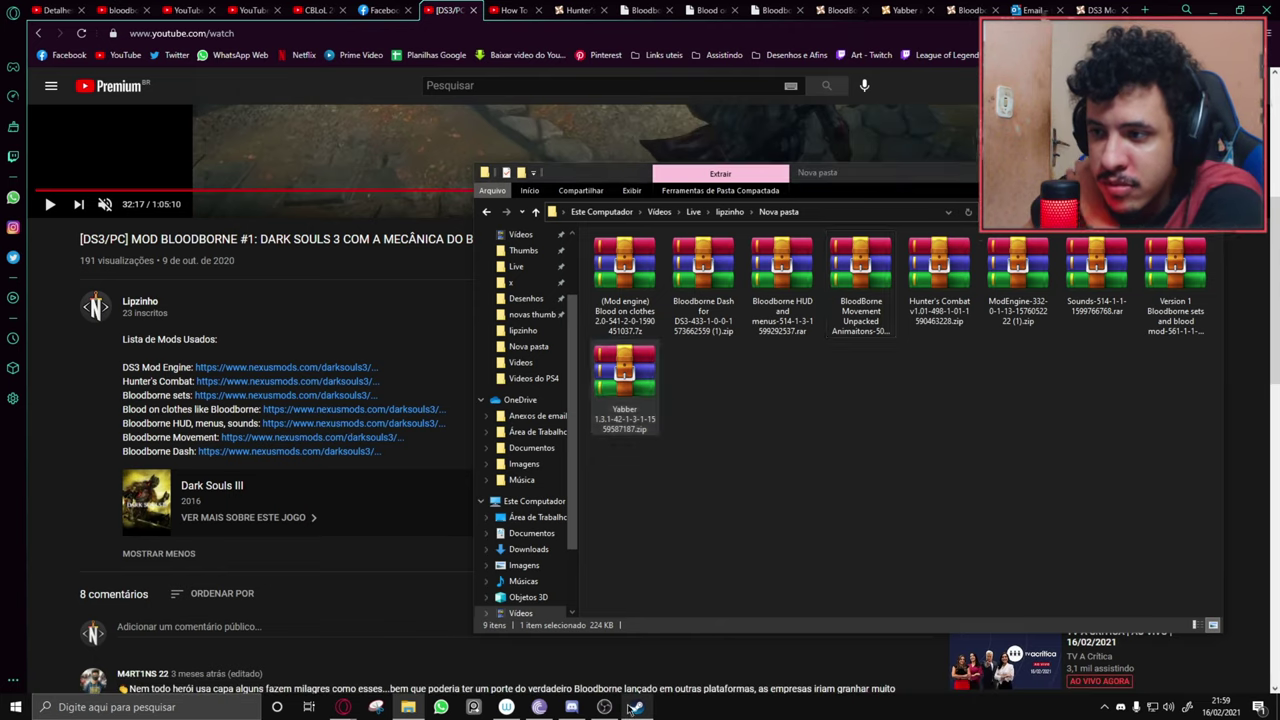
Switch to Steam, browse the local files of DARK SOULS III and open its Game folder.
left_click(636, 707)
left_click(58, 160)
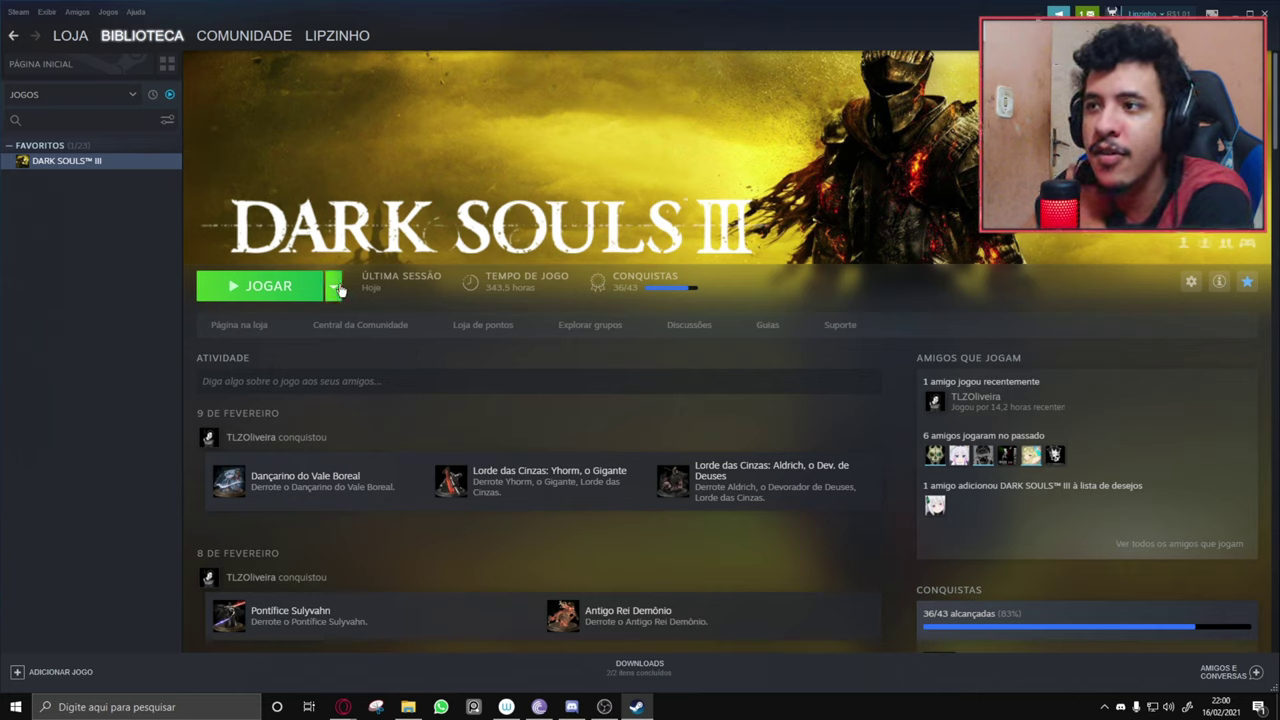
right_click(82, 165)
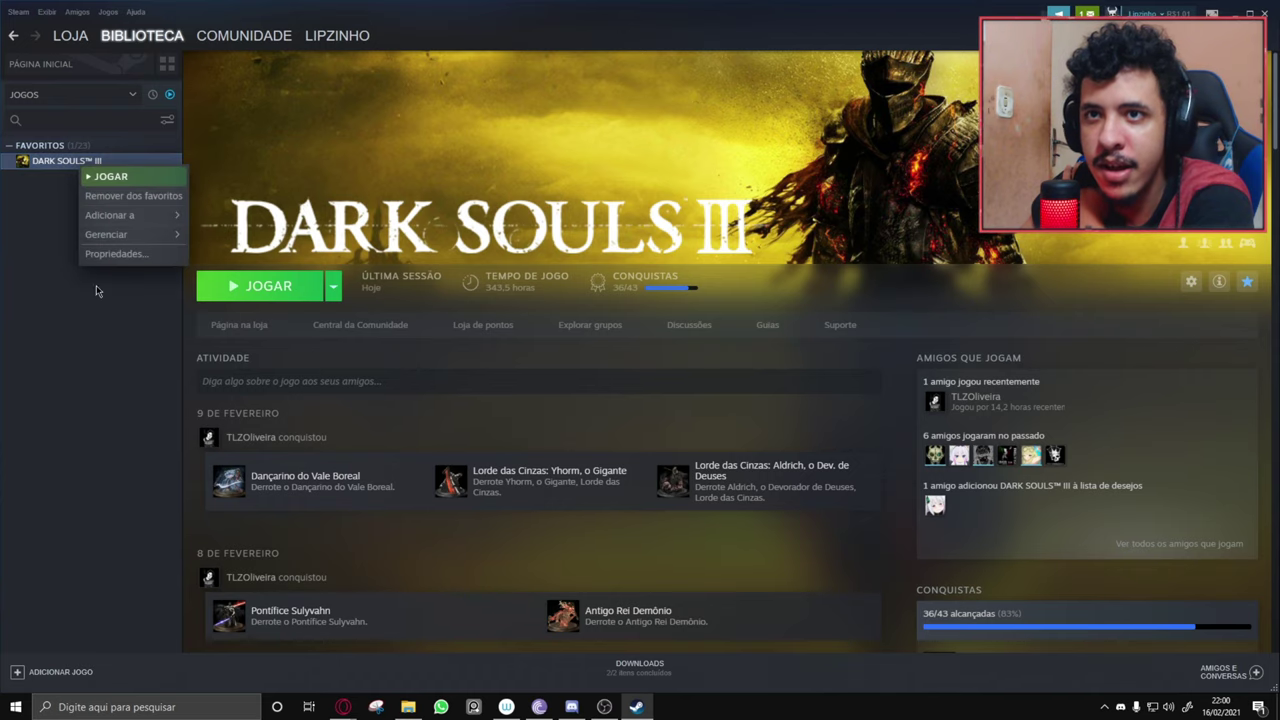
mouse_move(130, 234)
left_click(257, 256)
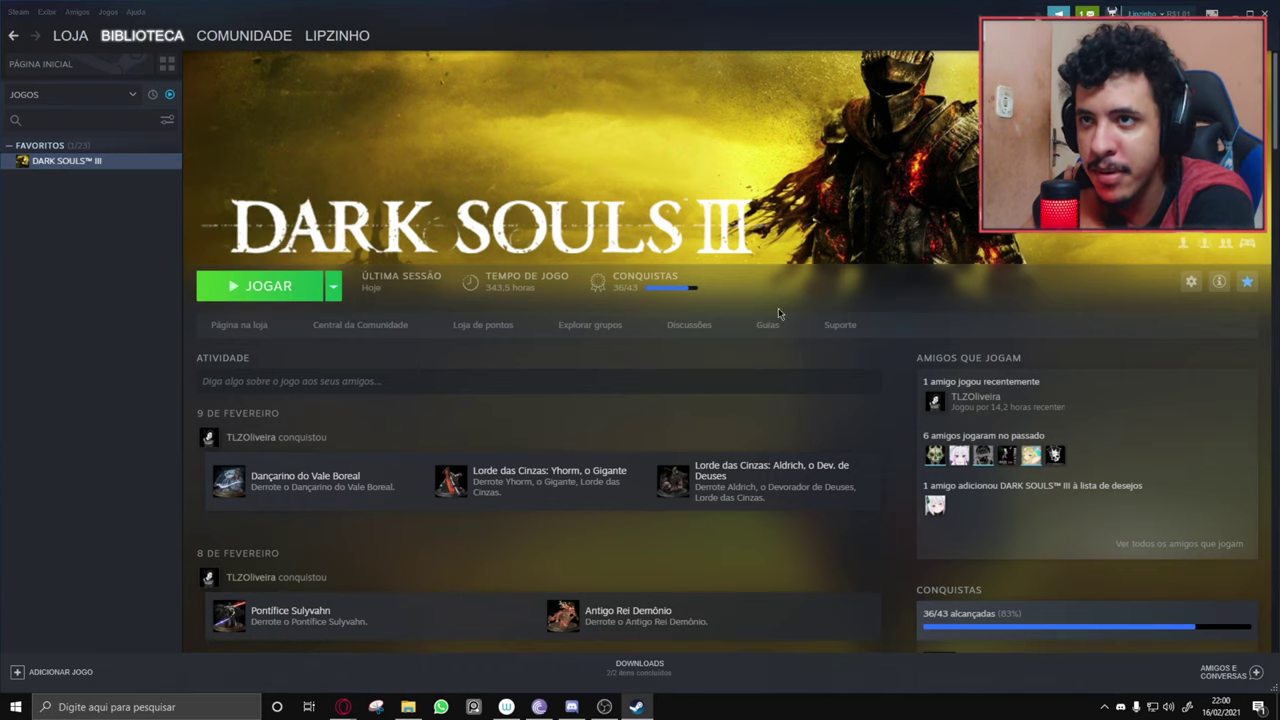
left_click_drag(786, 194, 462, 139)
key("alt+Tab")
key("alt+F4")
mouse_move(661, 143)
left_mouse_down()
mouse_move(620, 139)
mouse_move(670, 131)
left_mouse_up()
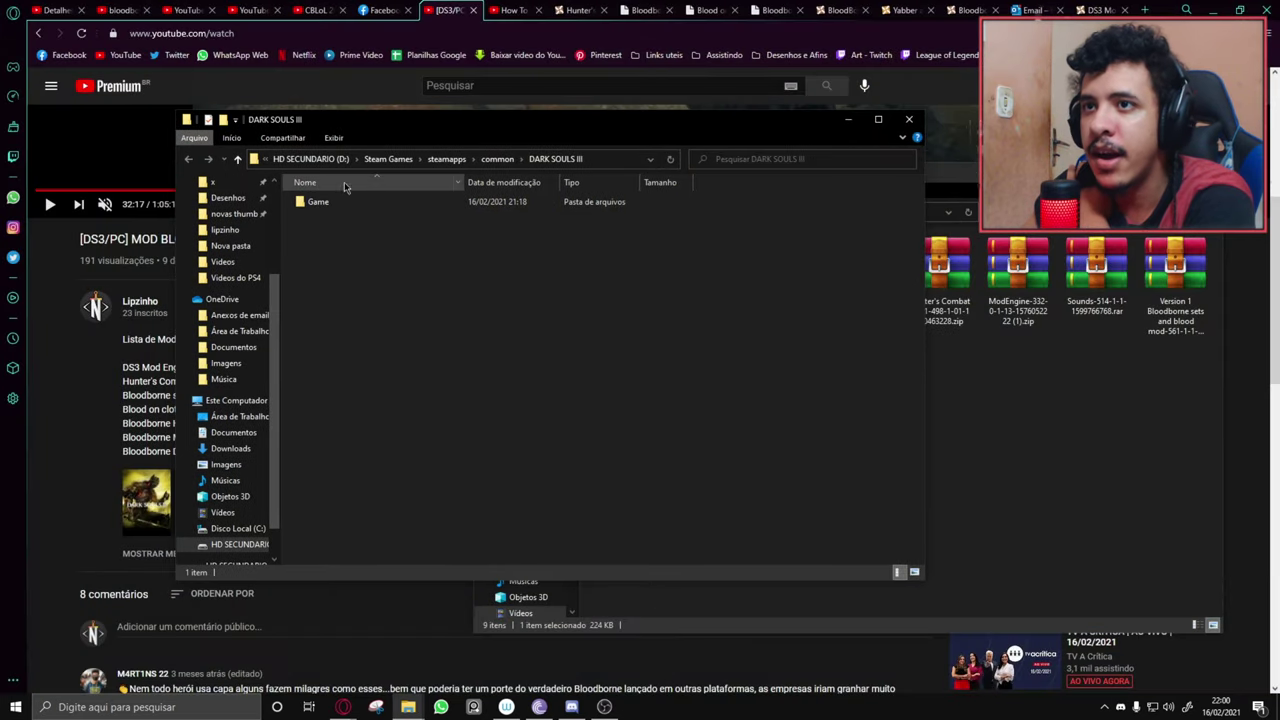
double_click(318, 202)
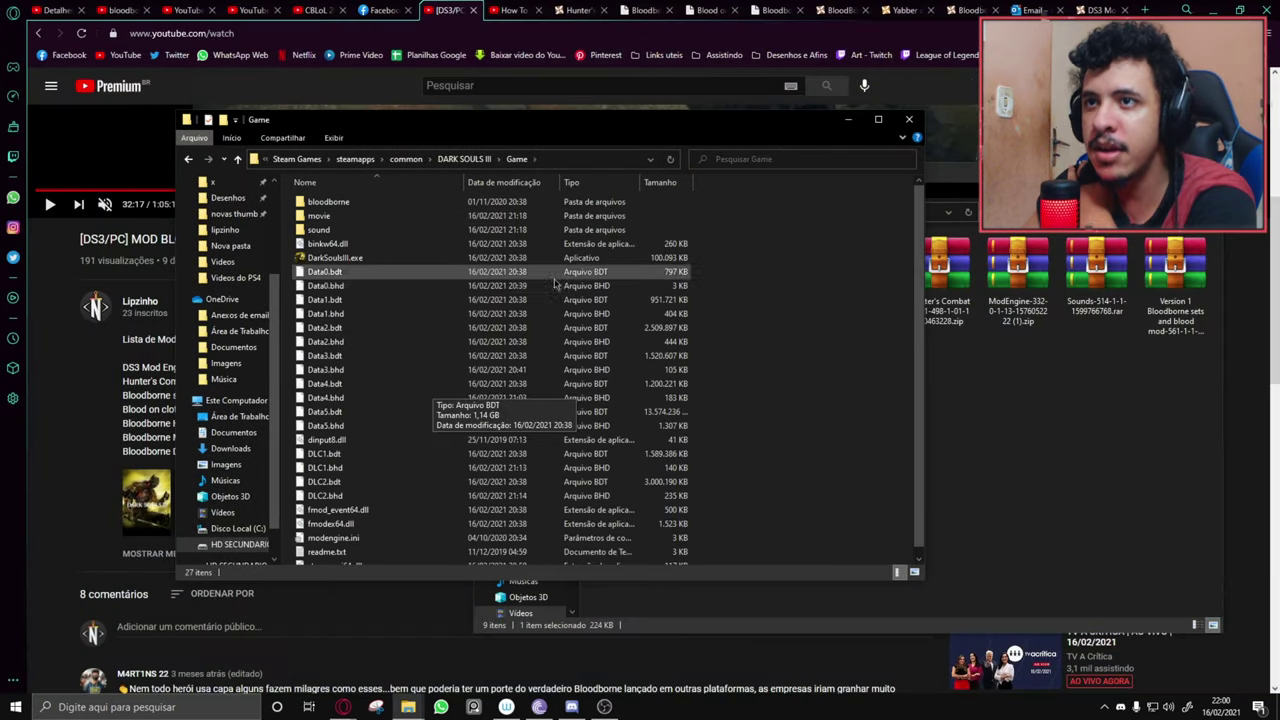
Examine the bloodborne folder in the Game directory and the DS3 Mod Engine entry in the video's mod list.
left_click(334, 203)
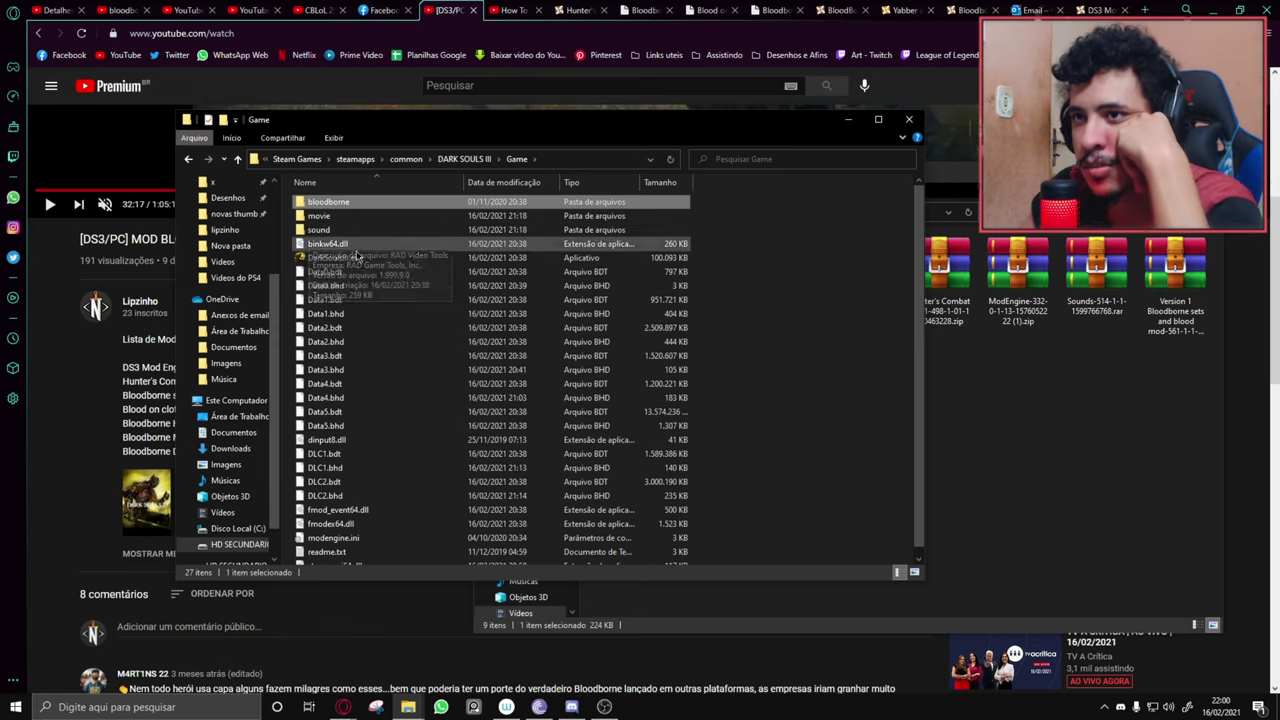
scroll(497, 408, "down", 1)
scroll(497, 410, "up", 1)
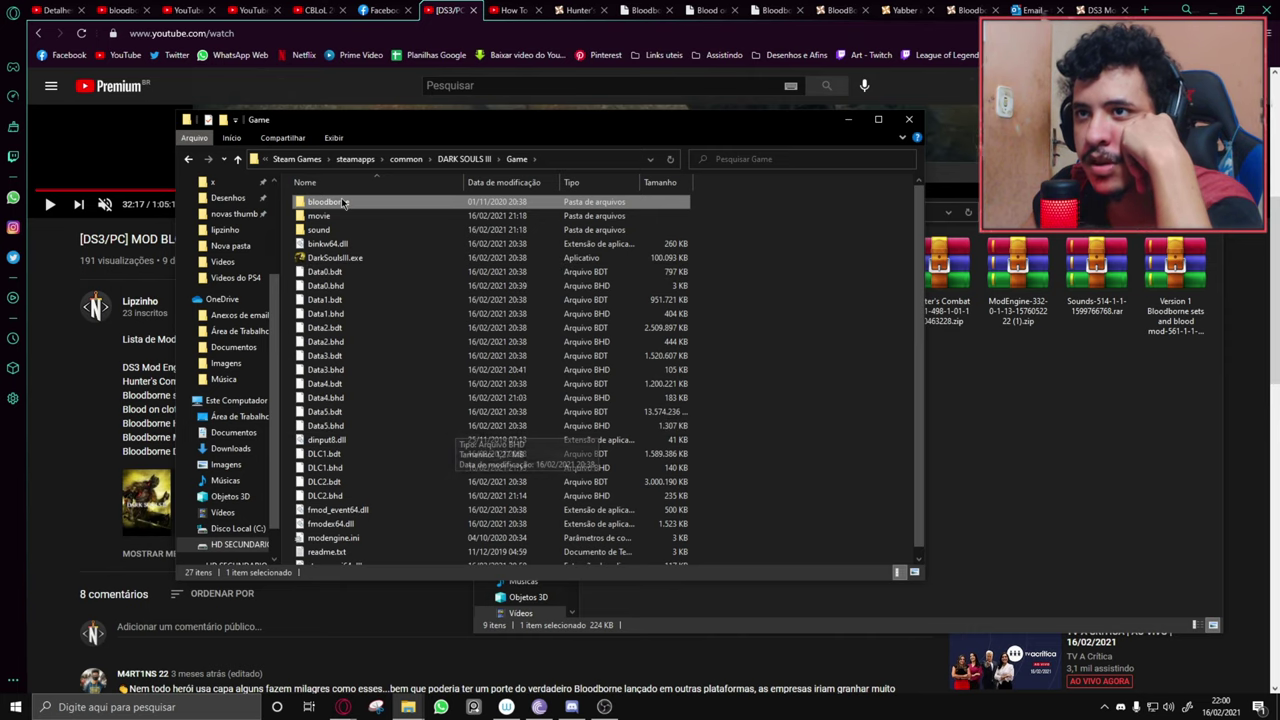
left_click_drag(735, 128, 904, 140)
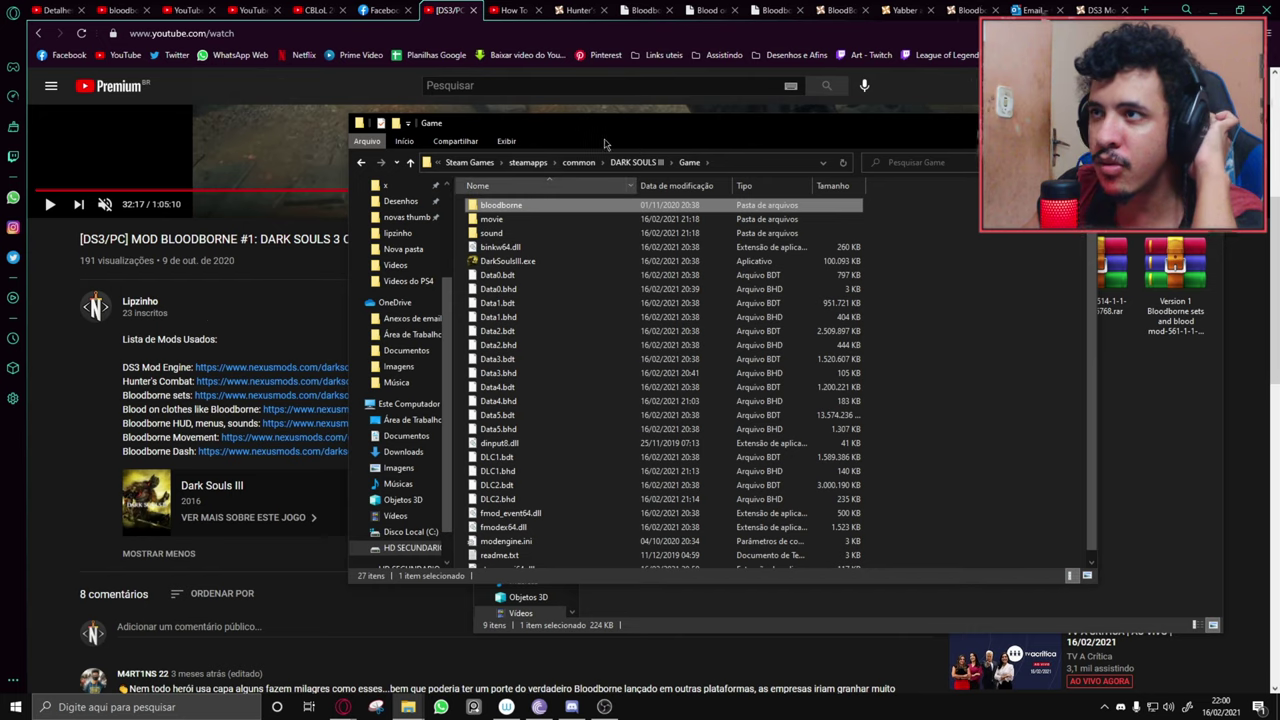
left_click_drag(607, 145, 798, 148)
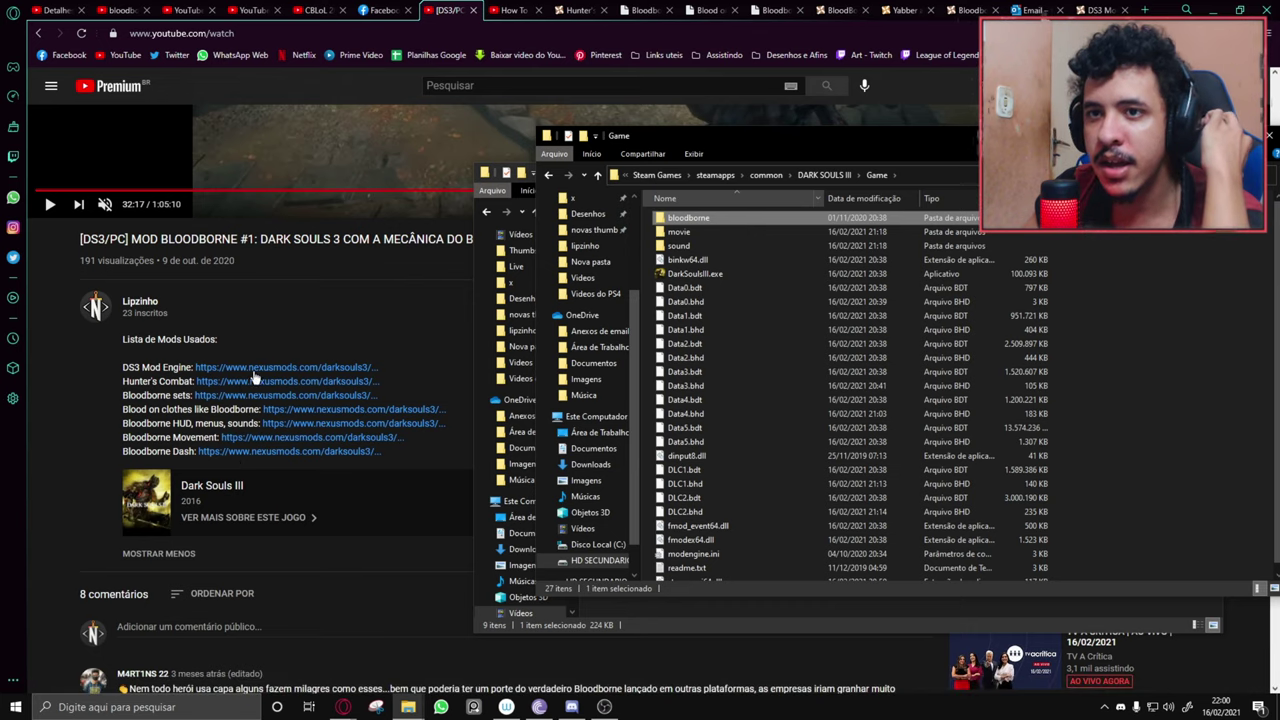
left_click_drag(757, 158, 622, 137)
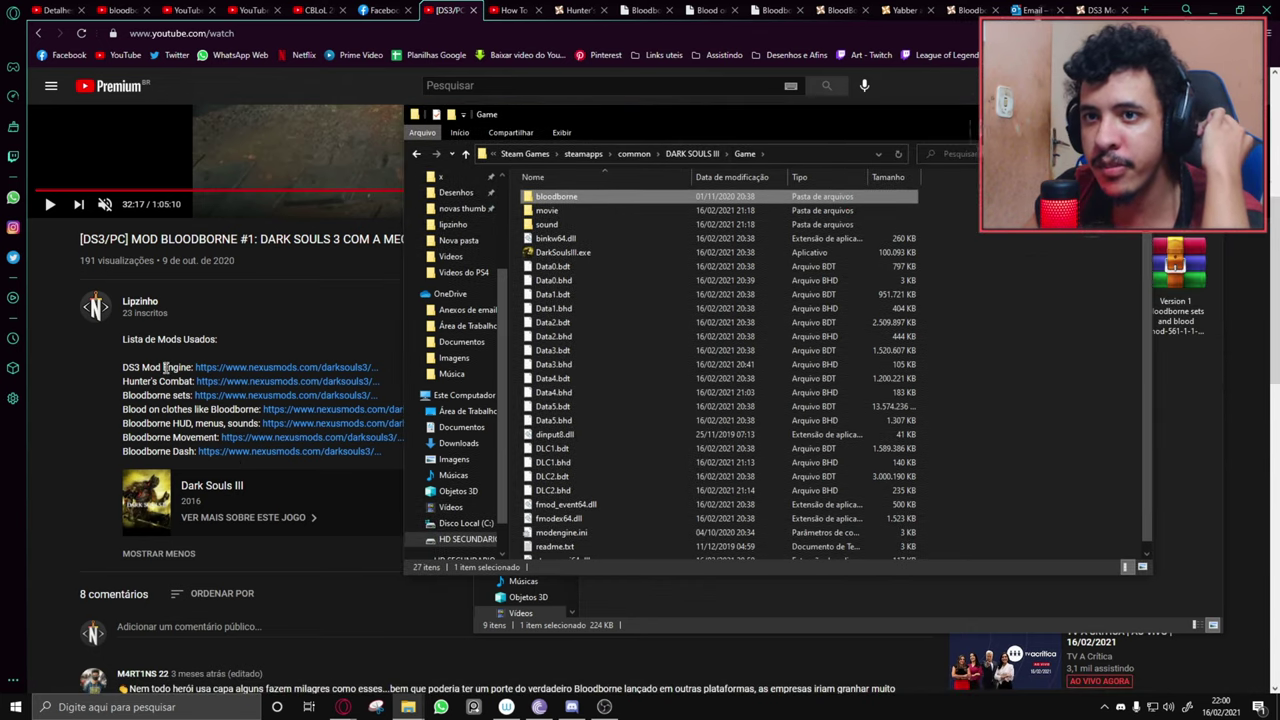
left_click_drag(124, 367, 192, 367)
Arrange the Game and Nova pasta folder windows side by side, each filling half of the screen.
left_click(408, 706)
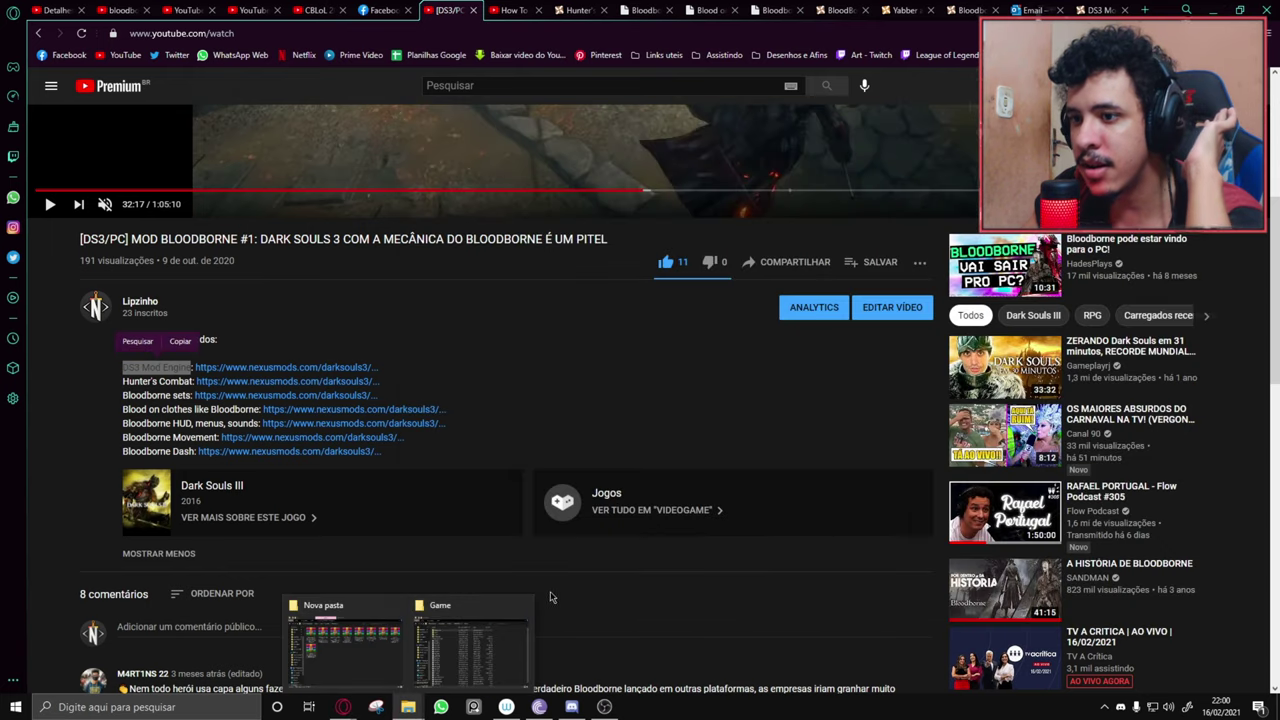
left_click(456, 647)
left_click_drag(687, 127, 0, 150)
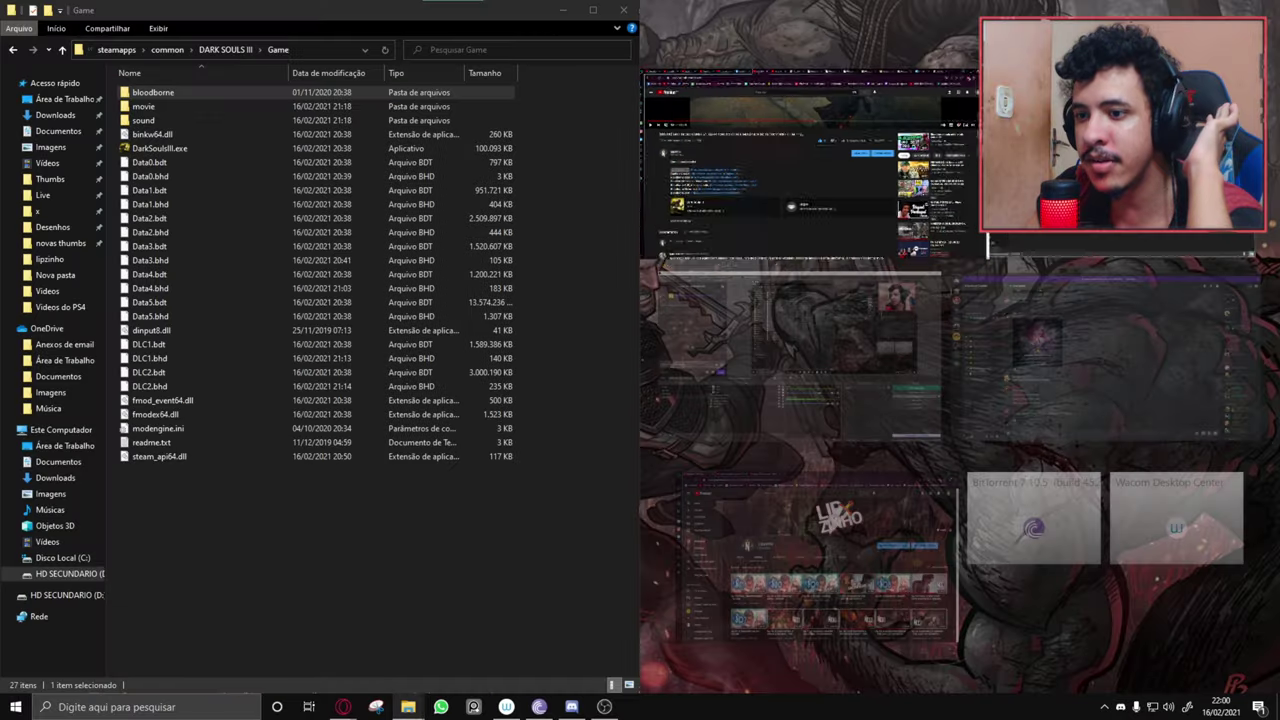
left_click(814, 314)
left_click(912, 220)
key("super+Right")
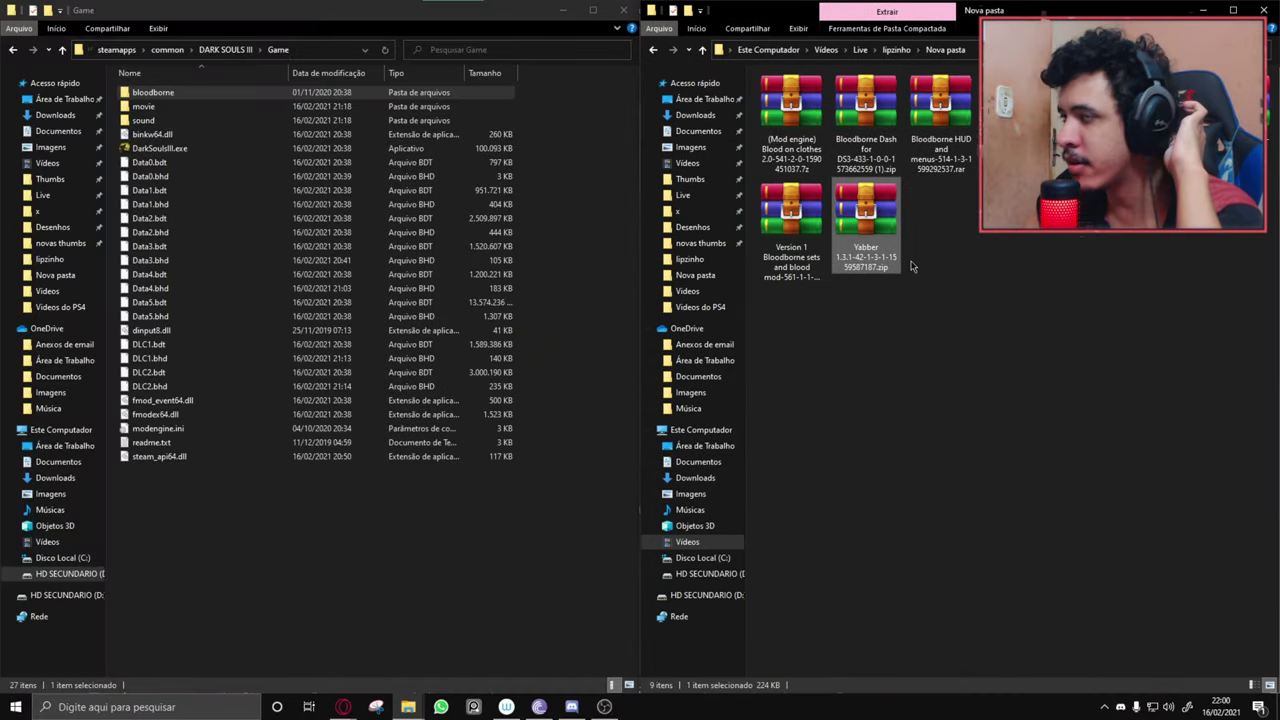
Open the ModEngine-332-0-1-13 archive in WinRAR and enter its ModEngine-0.1.13 folder.
left_click(787, 133)
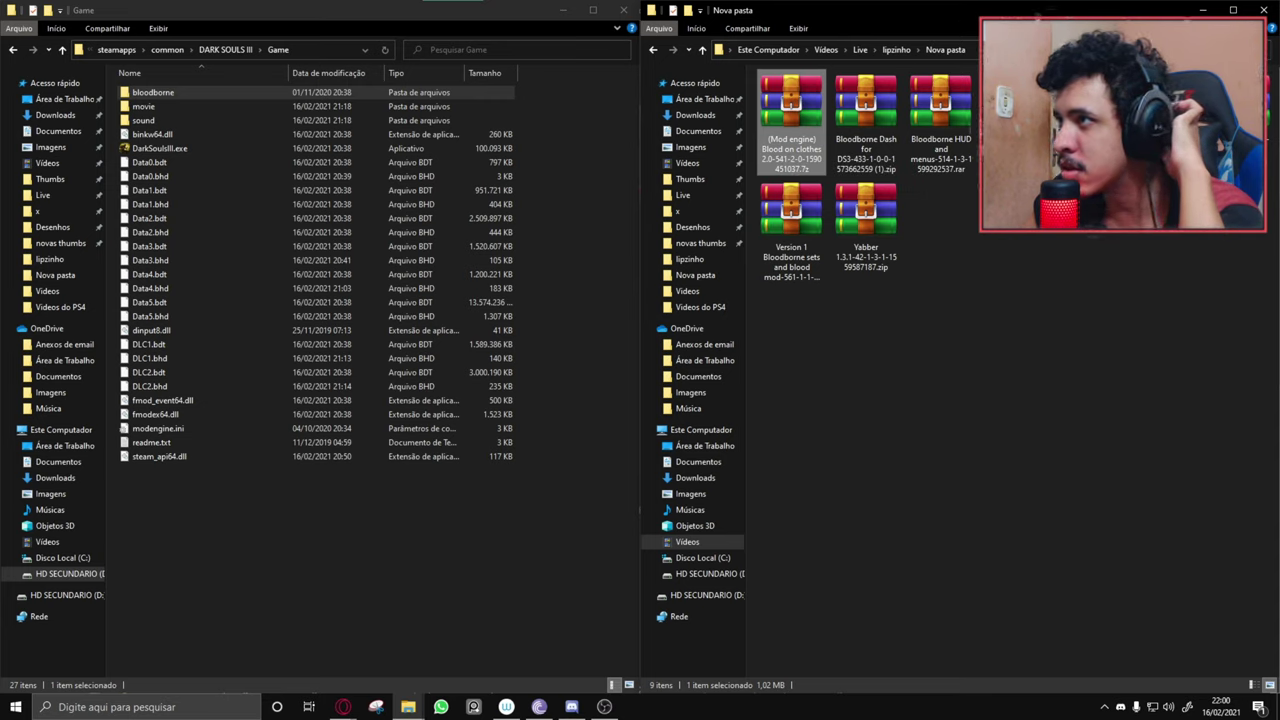
left_click(1016, 110)
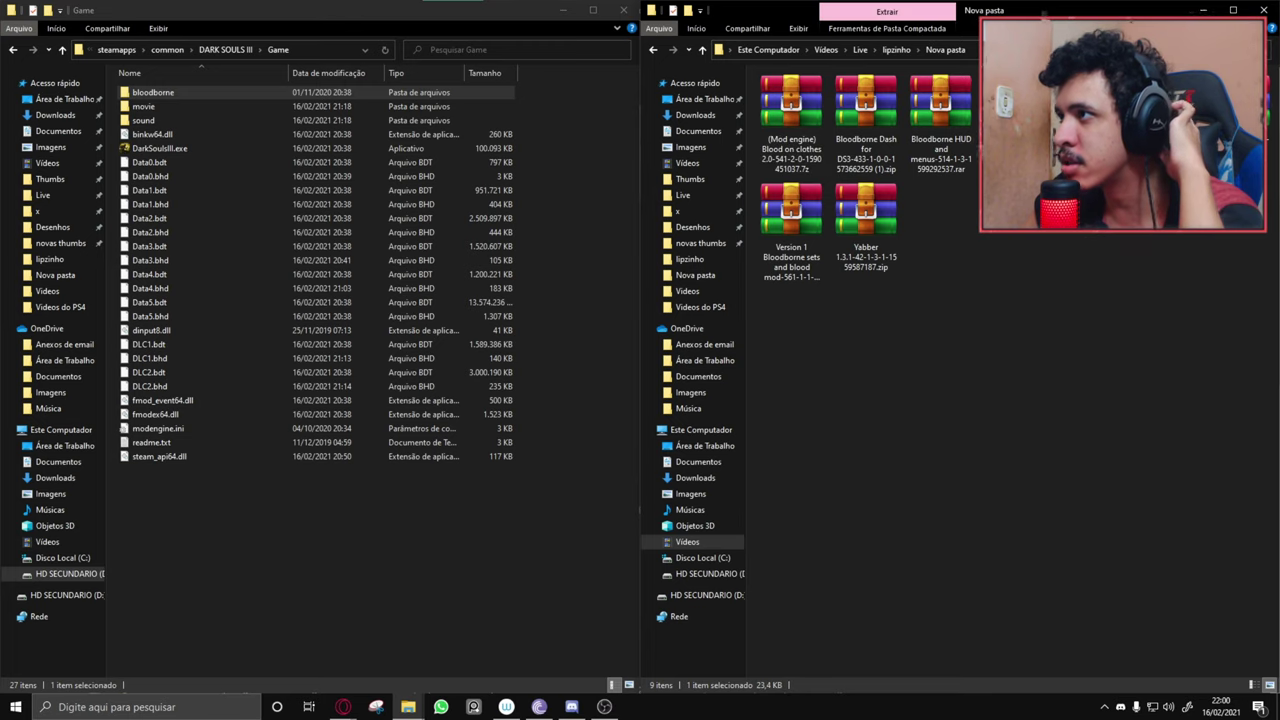
key("Return")
left_click_drag(206, 120, 726, 137)
double_click(556, 250)
left_click_drag(546, 315, 551, 250)
left_click(534, 291)
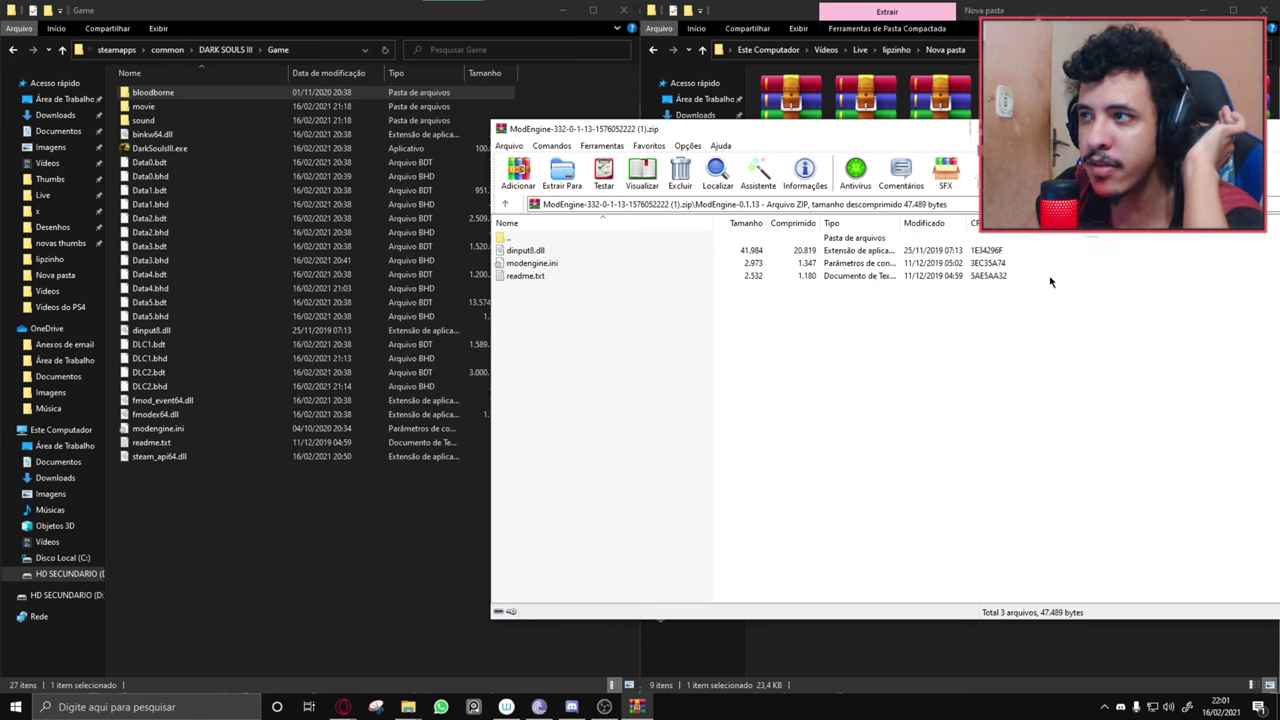
Extract dinput8.dll and modengine.ini into the Game folder, replacing the existing files.
left_click_drag(1035, 267, 979, 257)
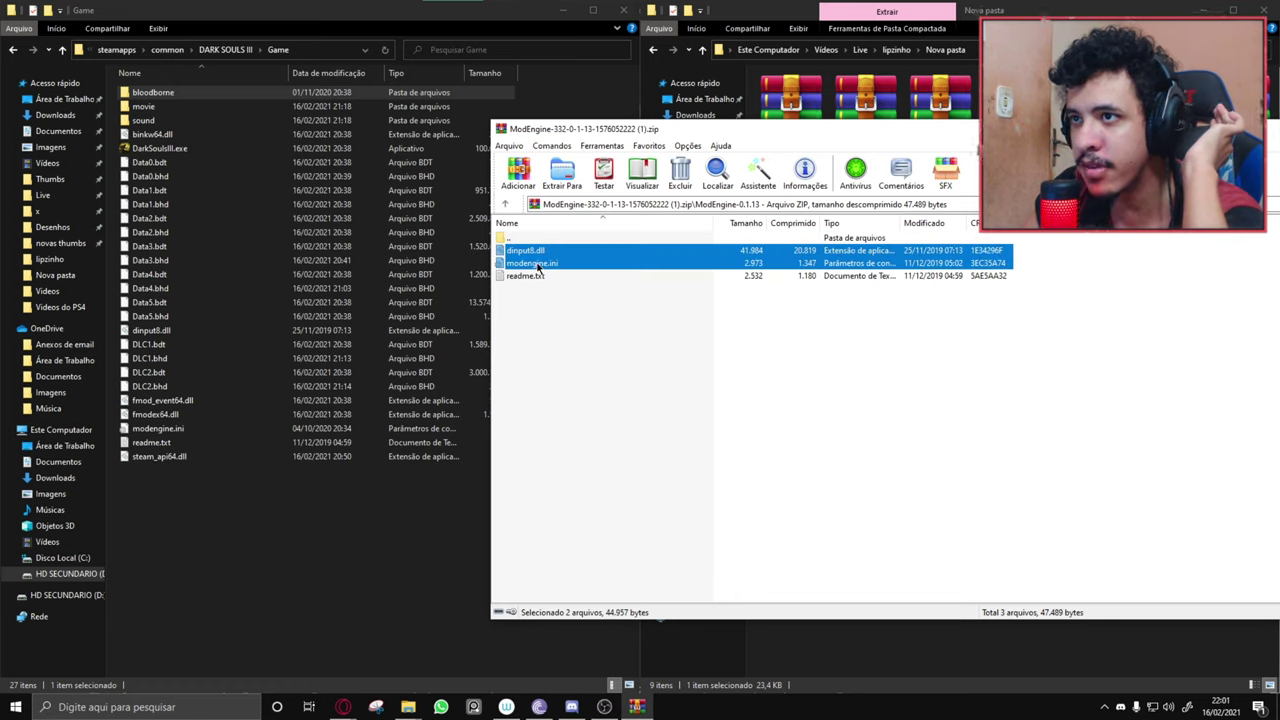
left_click_drag(538, 265, 178, 571)
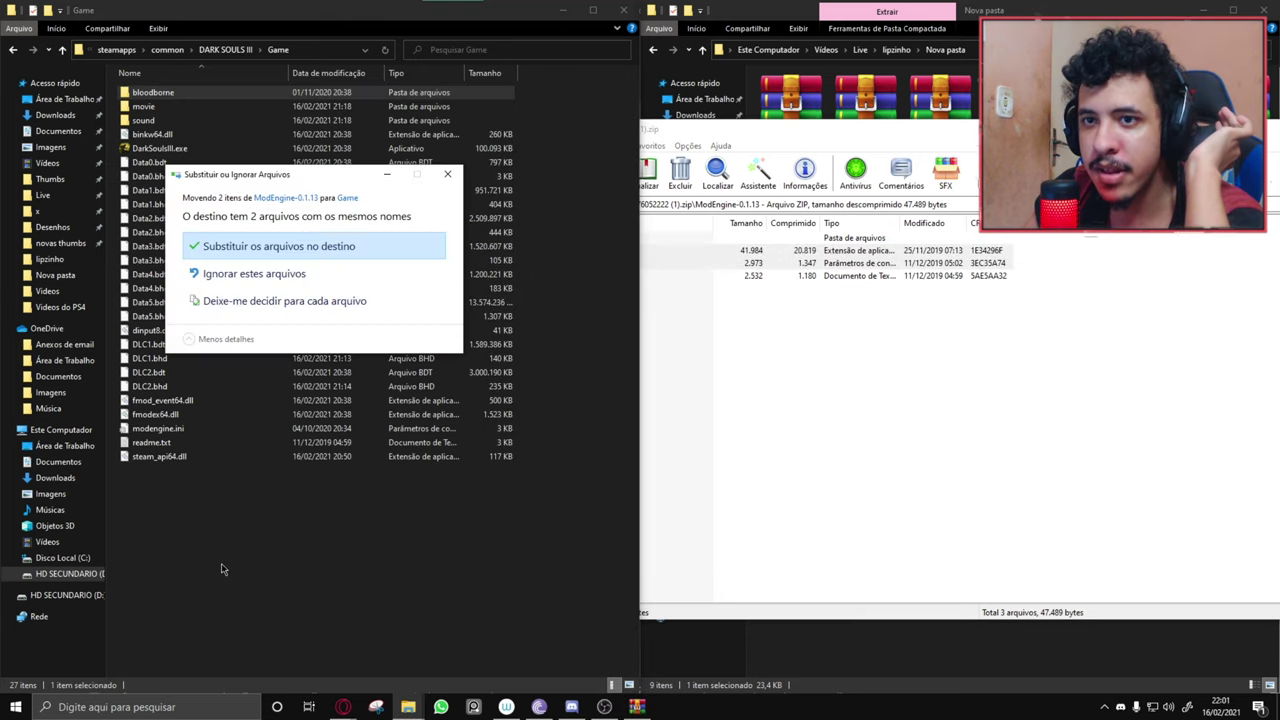
left_click(266, 256)
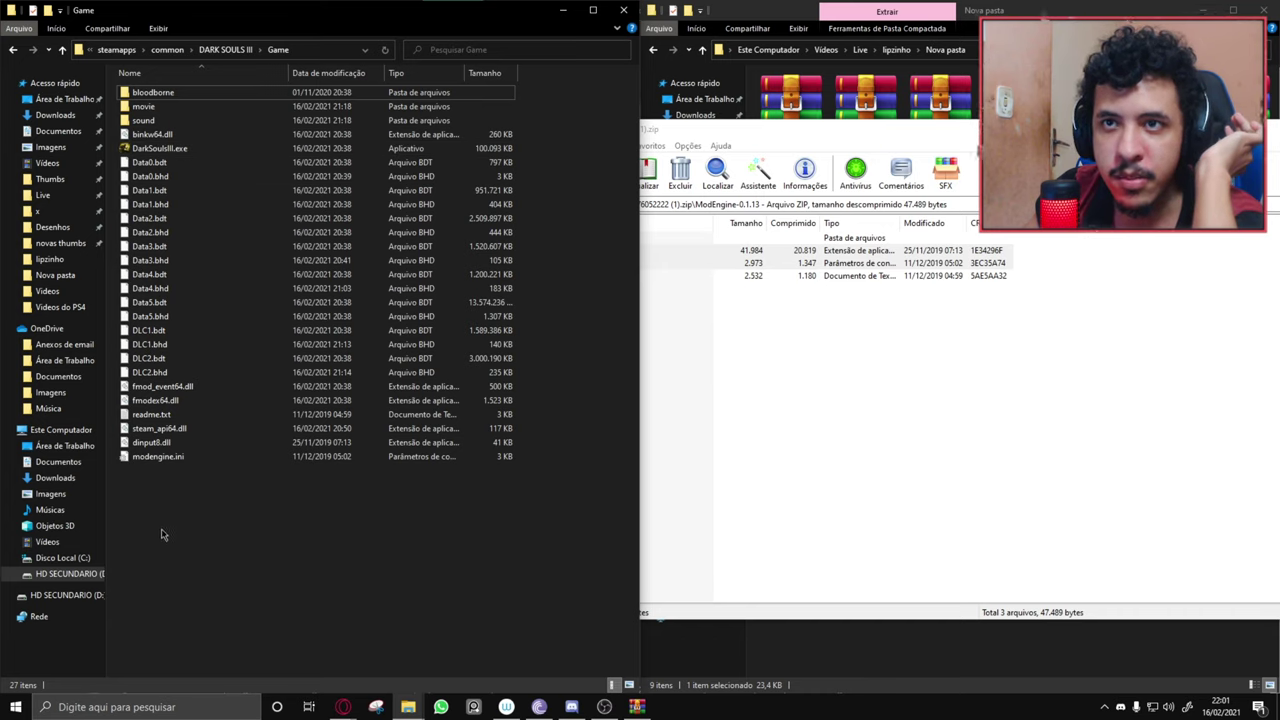
left_click_drag(149, 497, 226, 526)
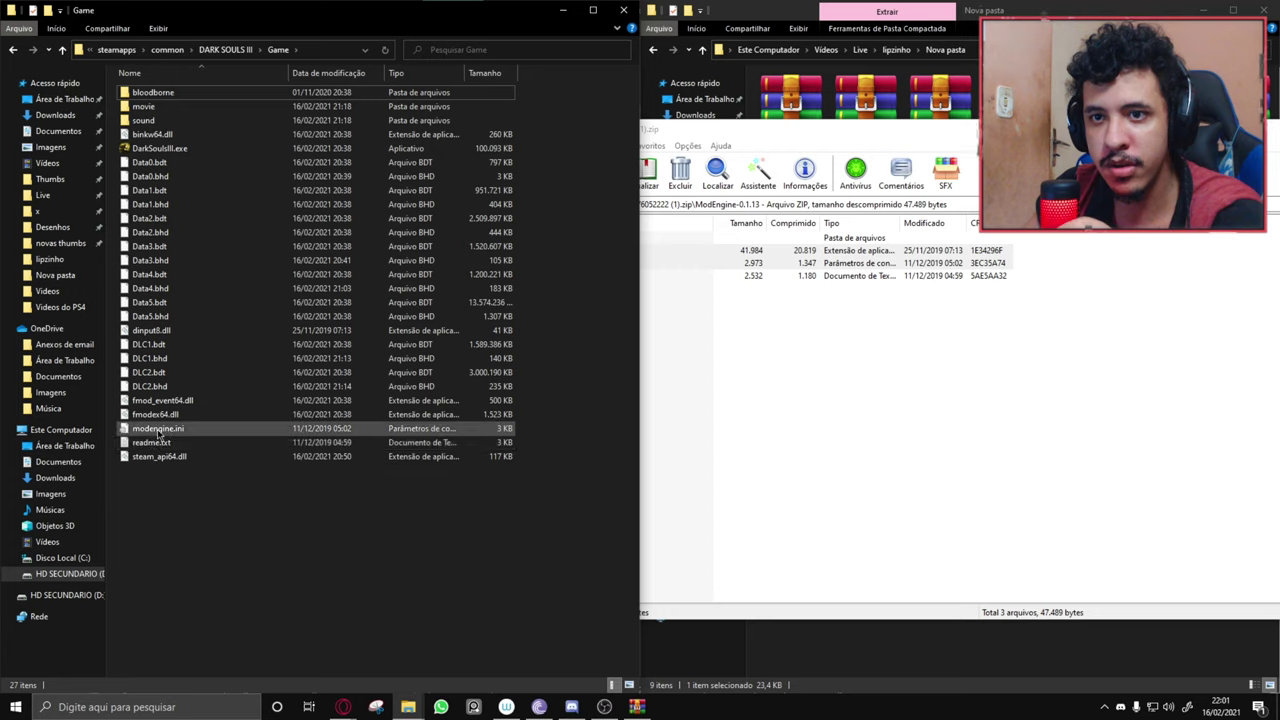
Open modengine.ini from the Game folder in Notepad and move its window over the folder windows.
left_click(158, 430)
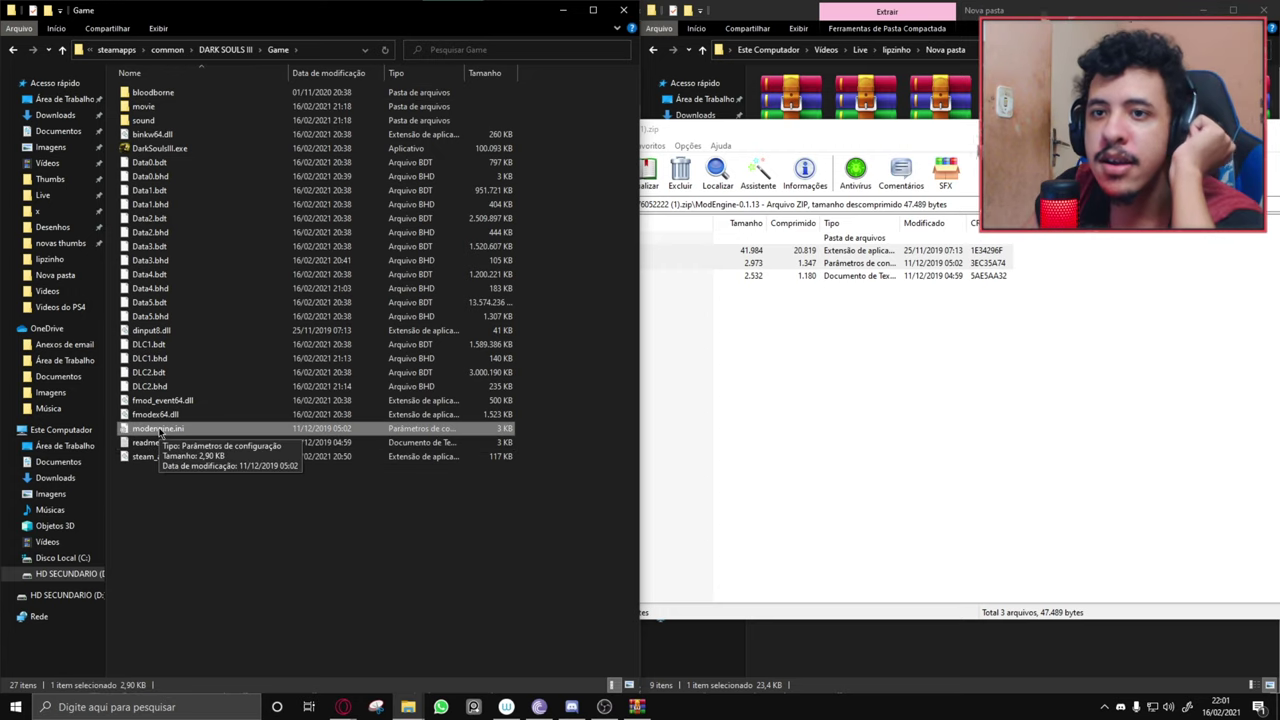
double_click(160, 430)
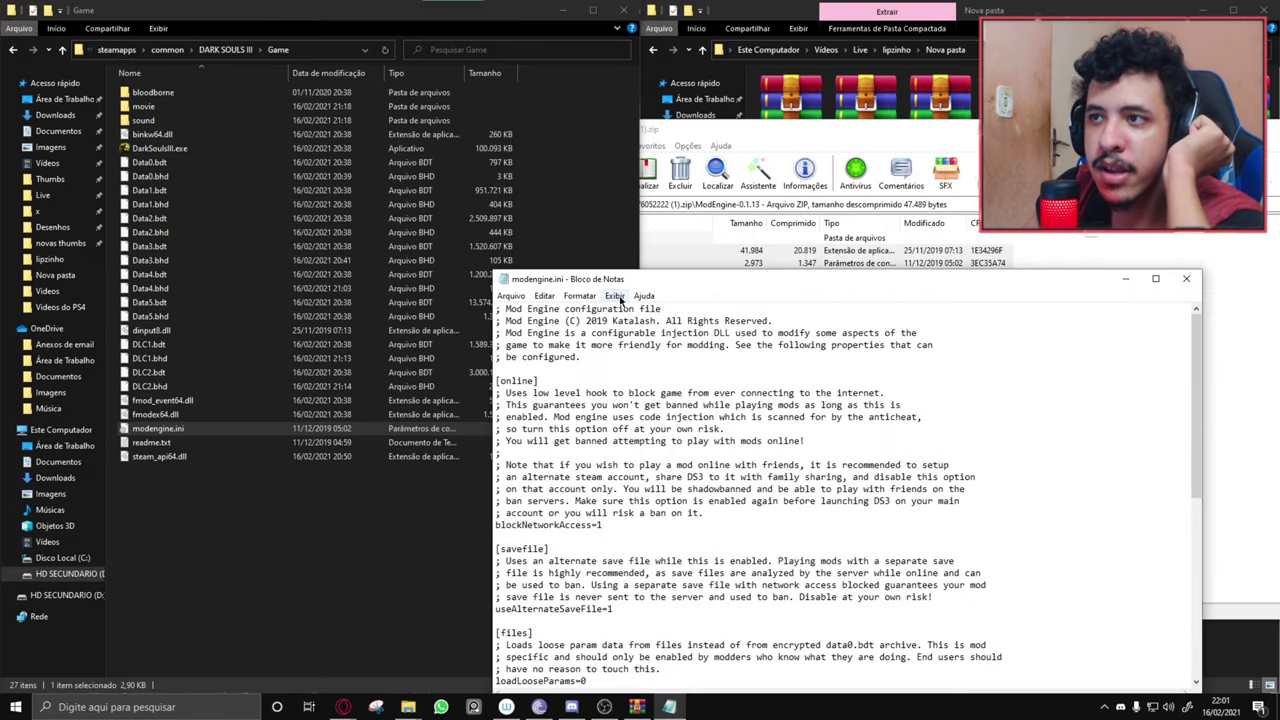
left_click_drag(616, 278, 376, 188)
left_click_drag(695, 150, 366, 111)
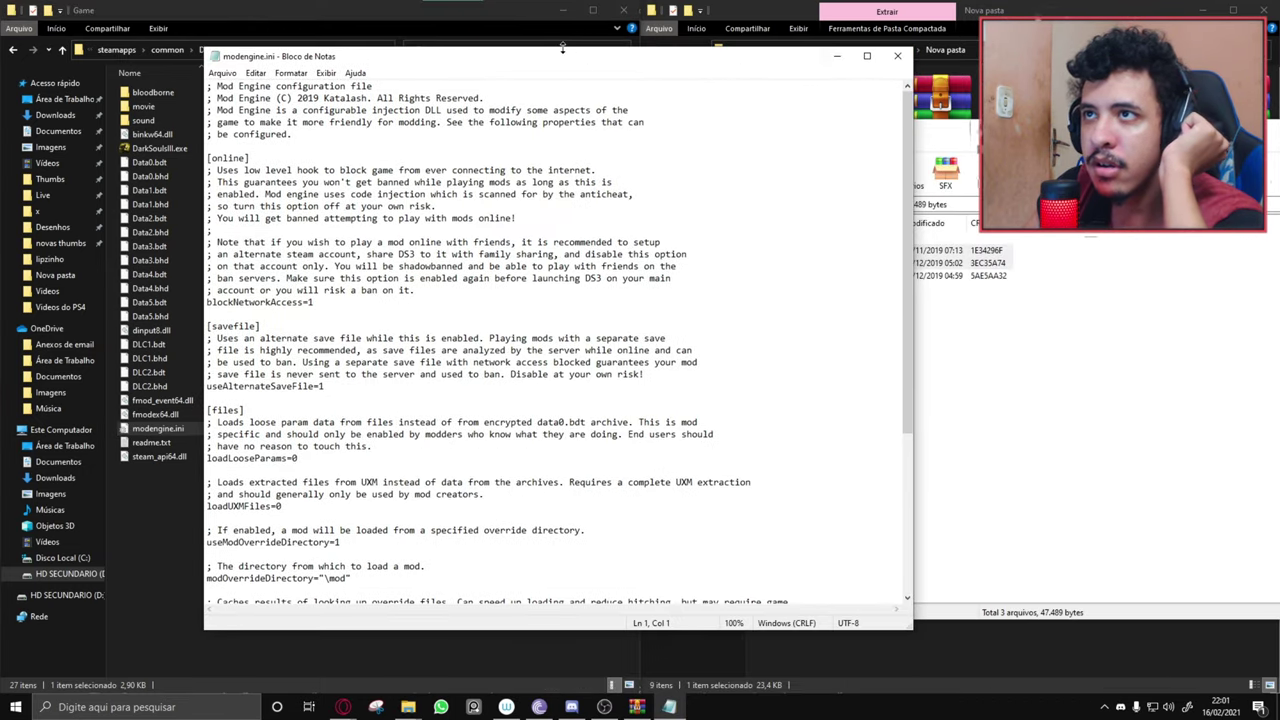
left_click_drag(548, 114, 537, 167)
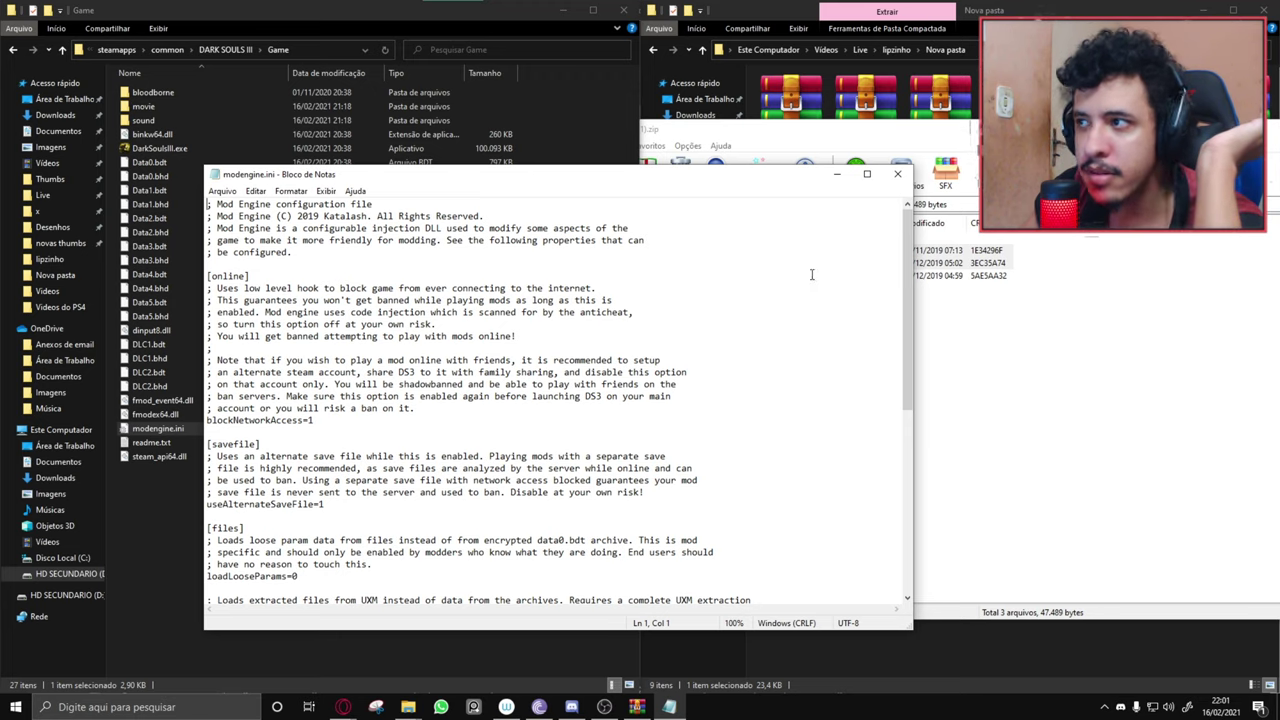
mouse_move(905, 276)
left_mouse_down()
mouse_move(905, 294)
mouse_move(915, 258)
left_mouse_up()
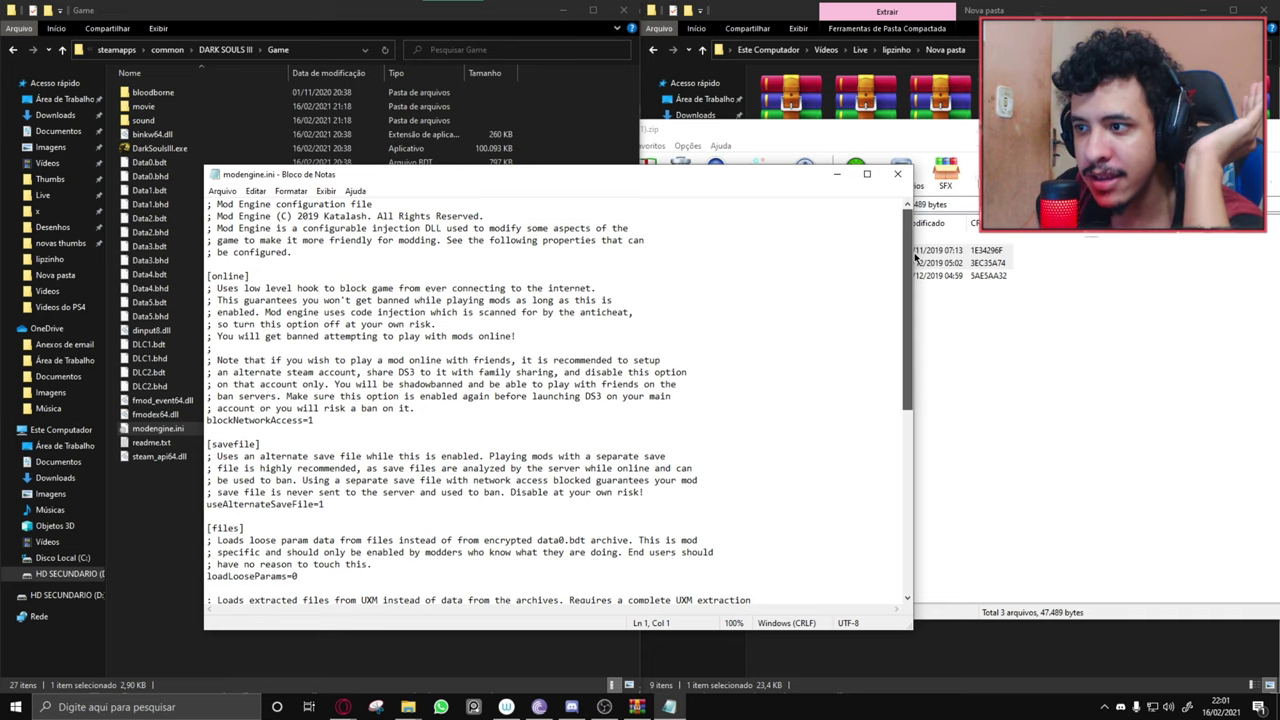
Examine the modOverrideDirectory setting and its "\mod" value in modengine.ini, and return to the Game folder.
left_click_drag(915, 258, 892, 390)
left_click_drag(219, 481, 426, 481)
left_click_drag(220, 481, 448, 483)
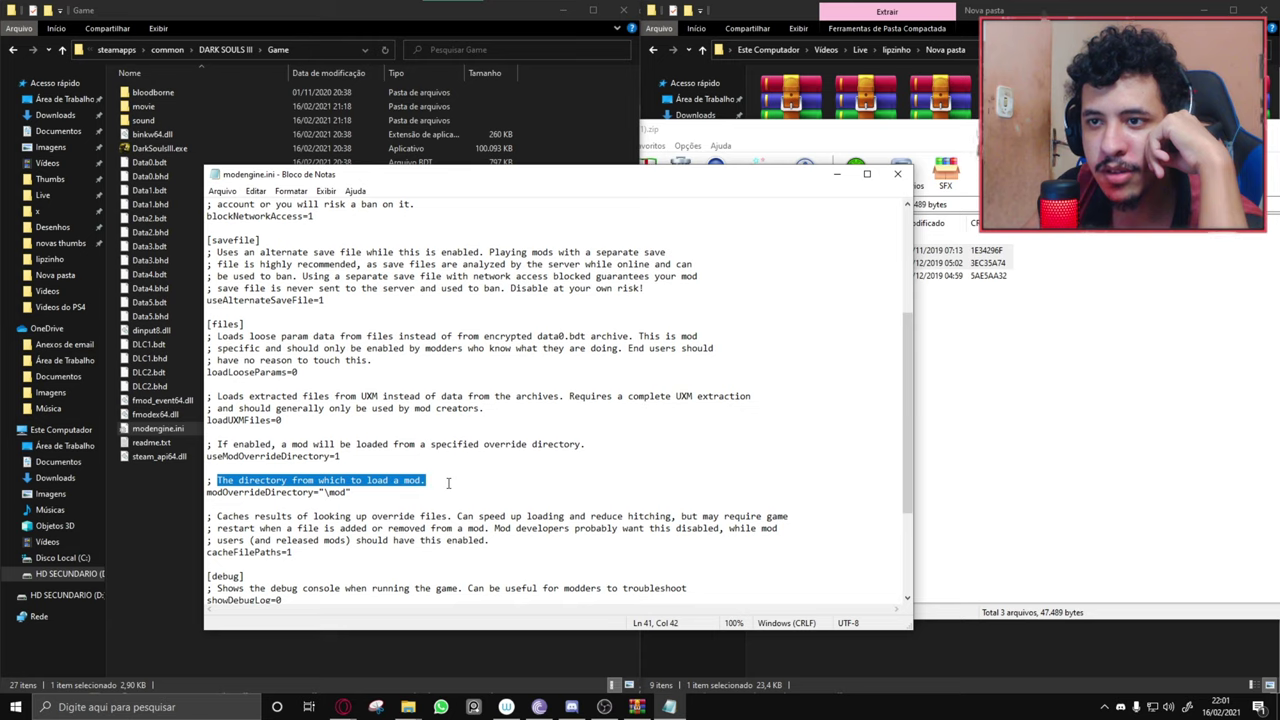
left_click_drag(347, 492, 324, 493)
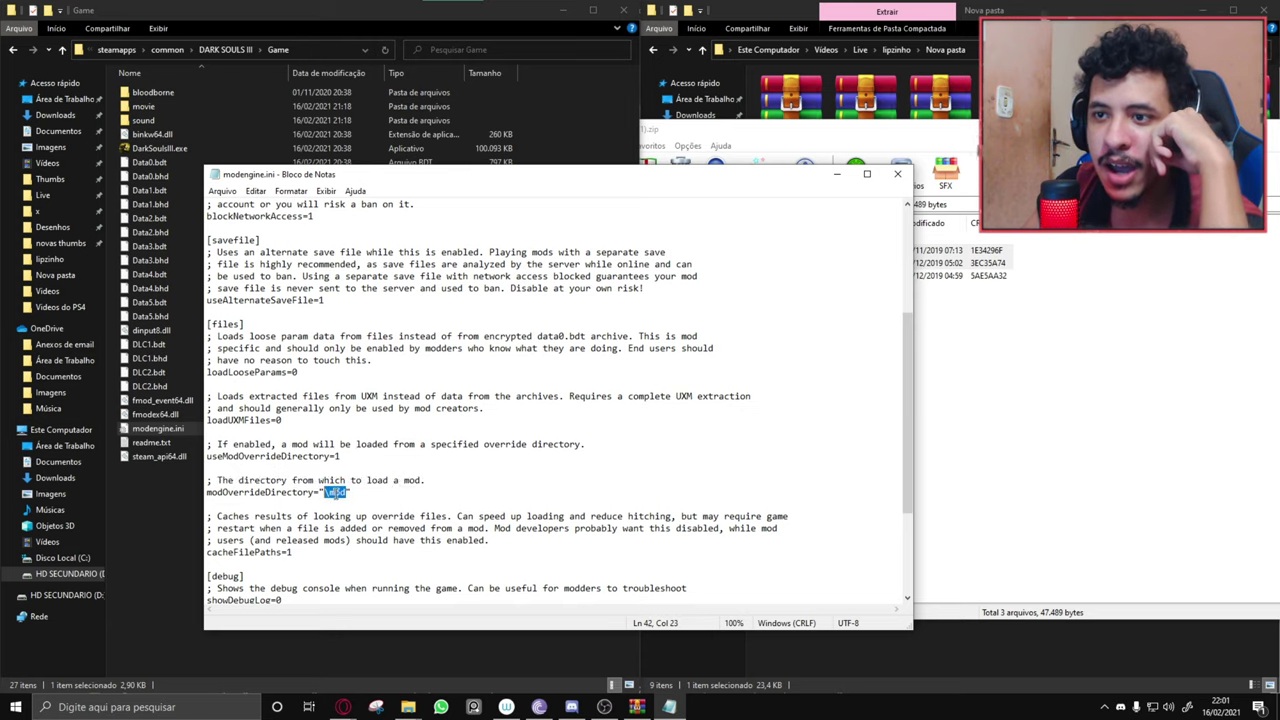
left_click(153, 535)
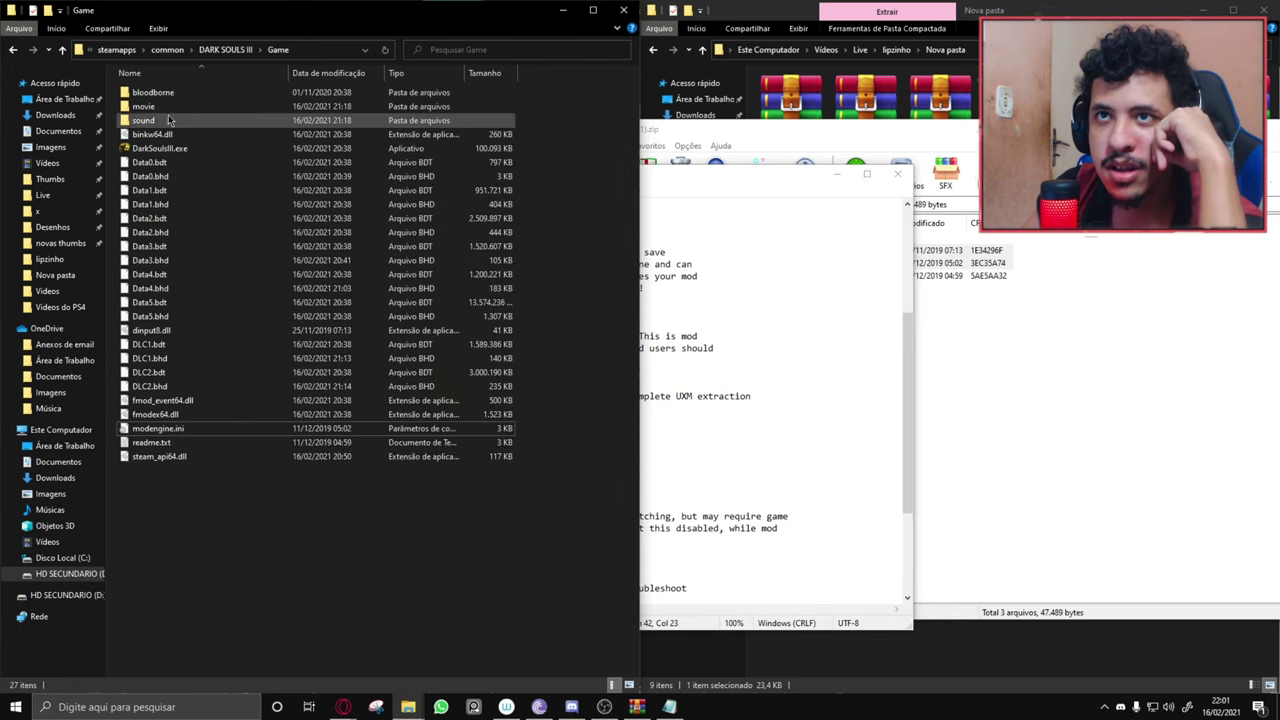
Create a folder named mod inside the DARK SOULS III Game folder and open it.
right_click(200, 533)
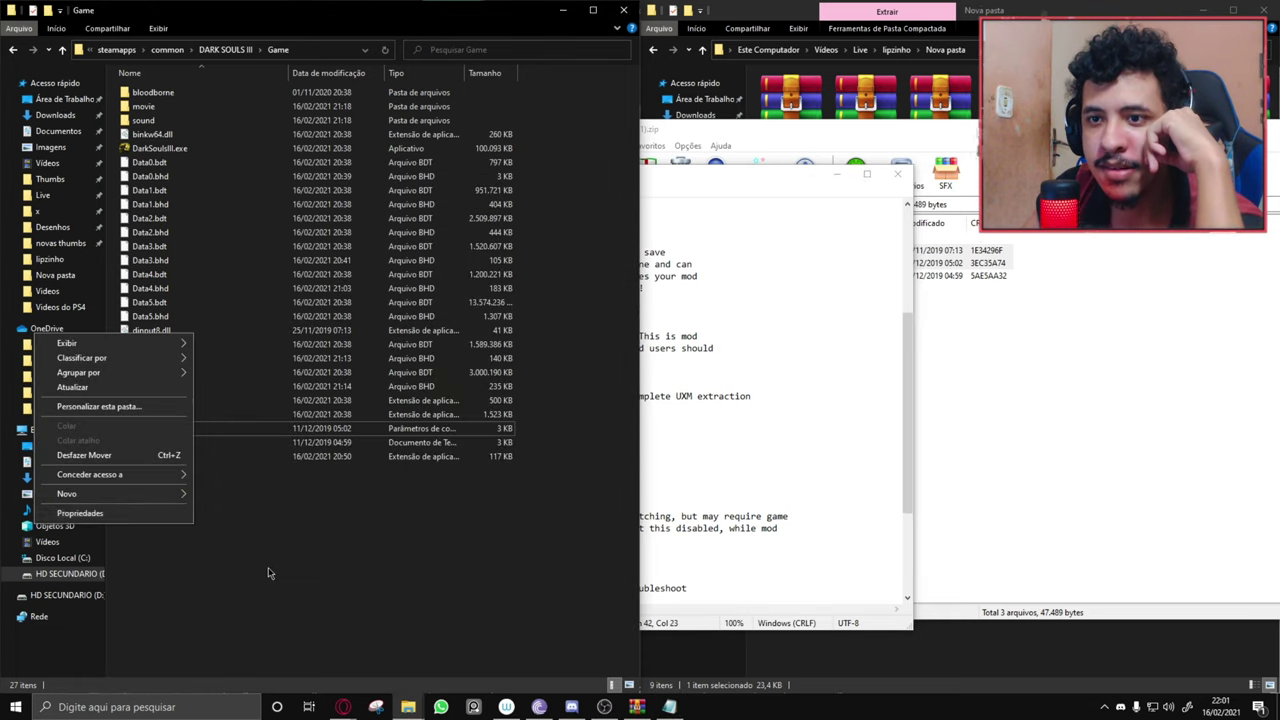
mouse_move(141, 492)
left_click(262, 496)
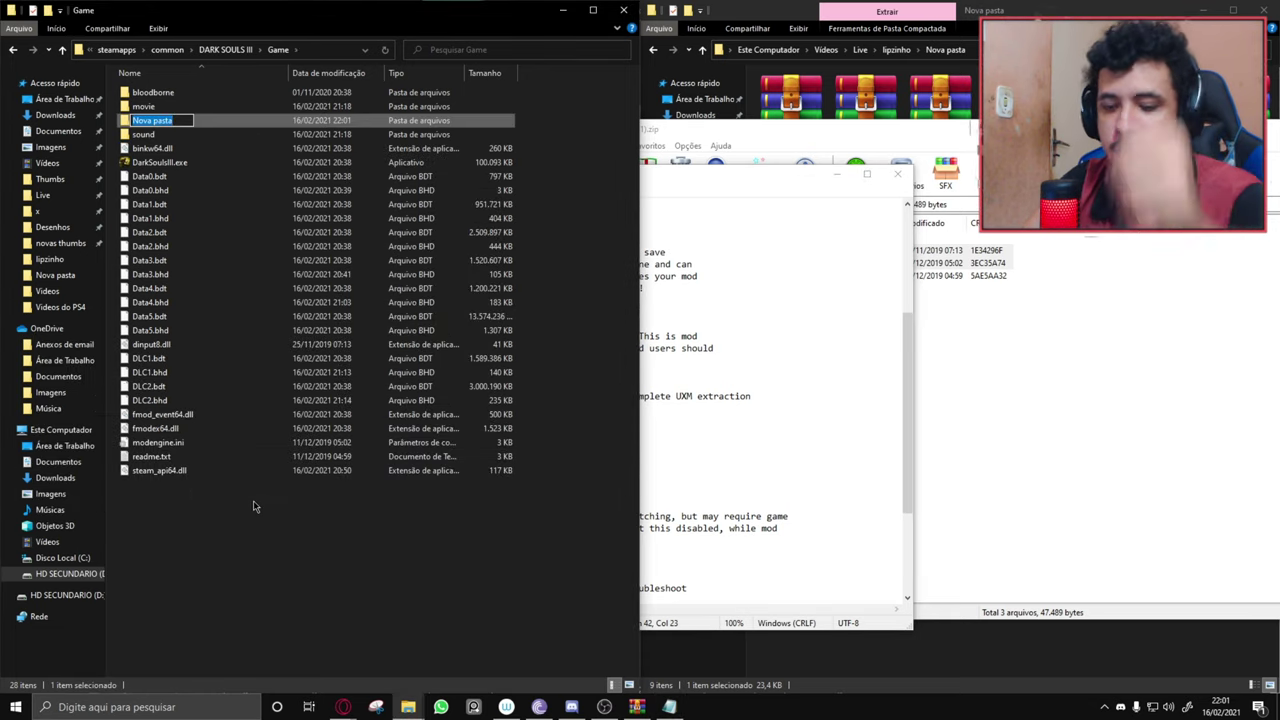
type("mod")
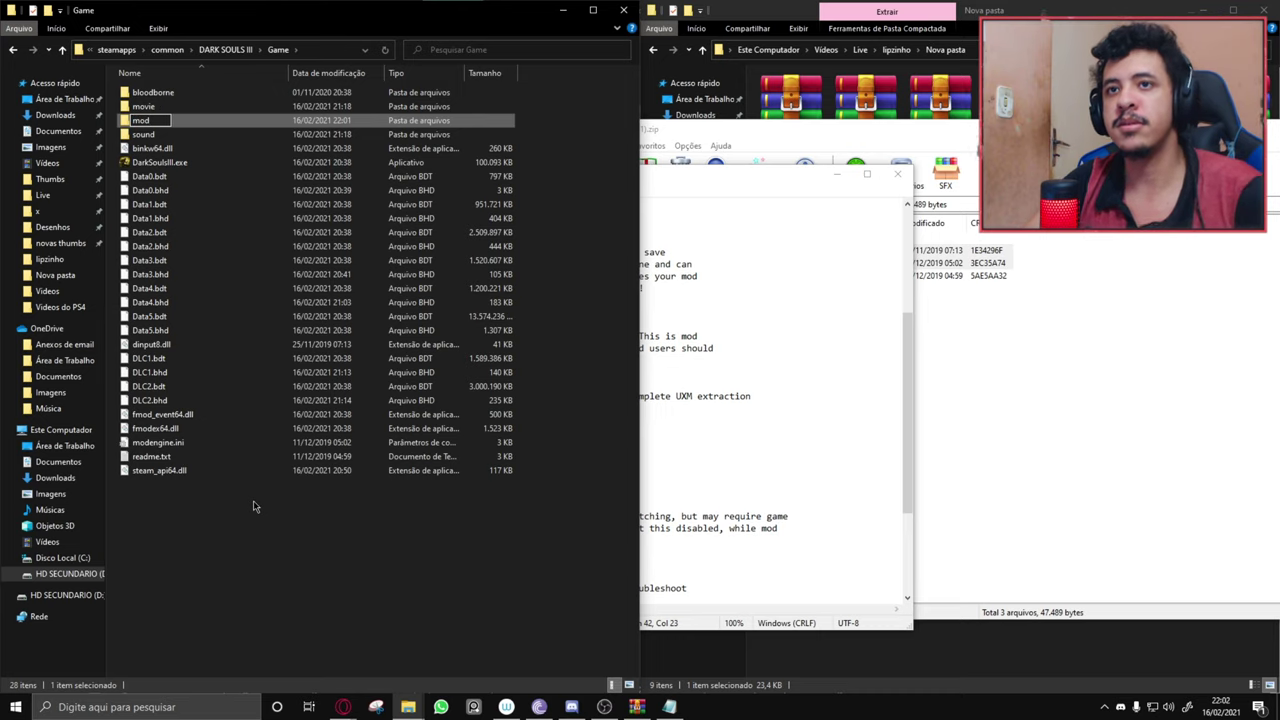
key("Return")
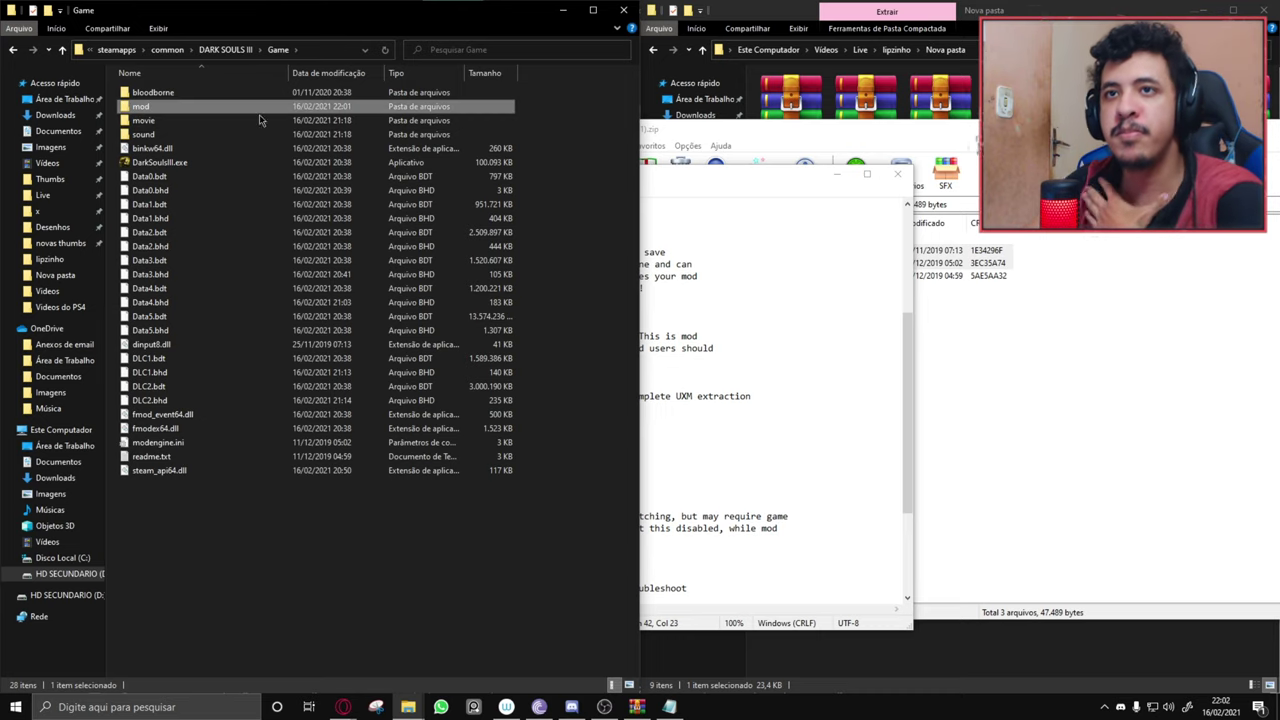
double_click(164, 106)
Highlight mod in the modOverrideDirectory value of modengine.ini, and close the file and the ModEngine archive.
left_click(895, 529)
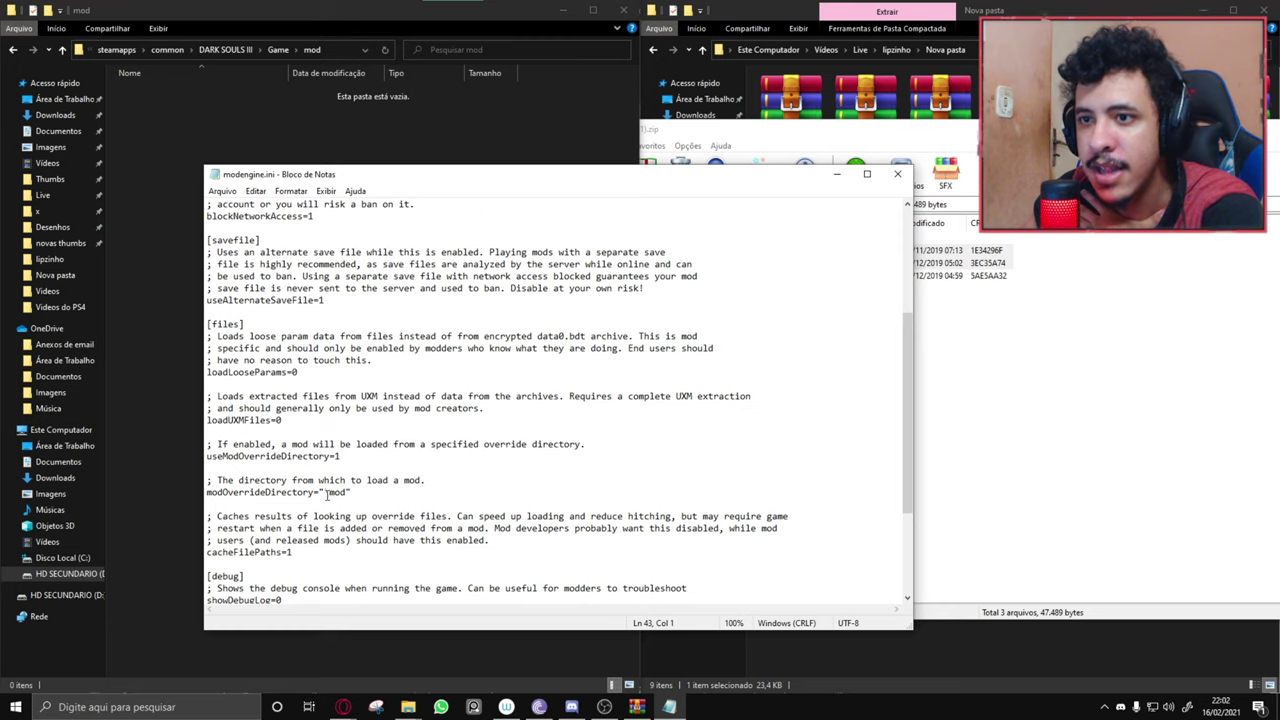
left_click_drag(348, 492, 326, 492)
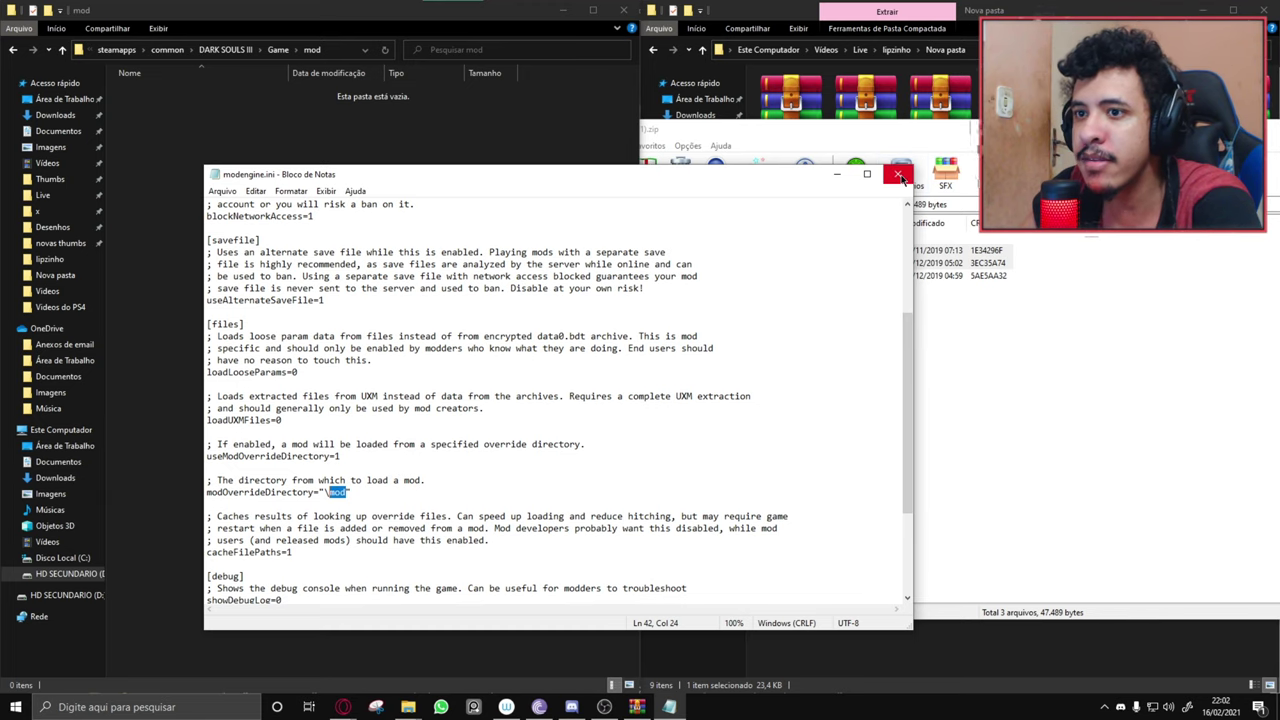
left_click_drag(901, 177, 882, 182)
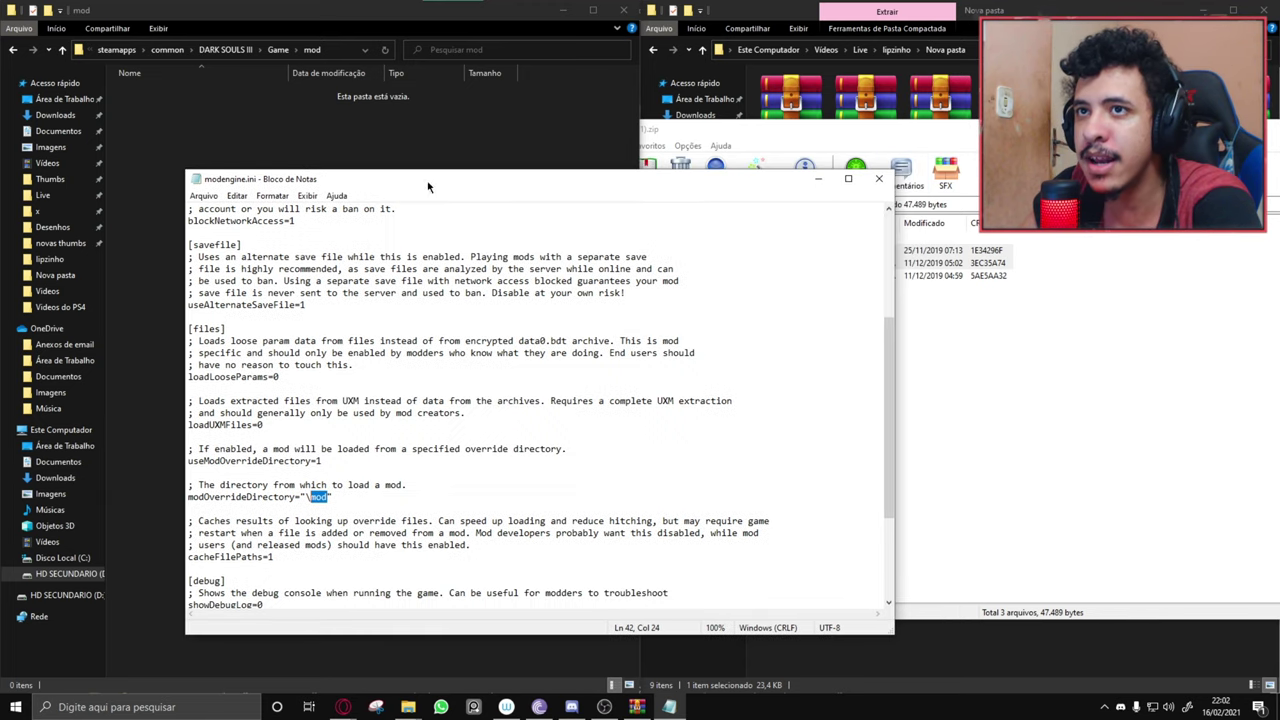
left_click(880, 183)
left_click_drag(700, 128, 360, 131)
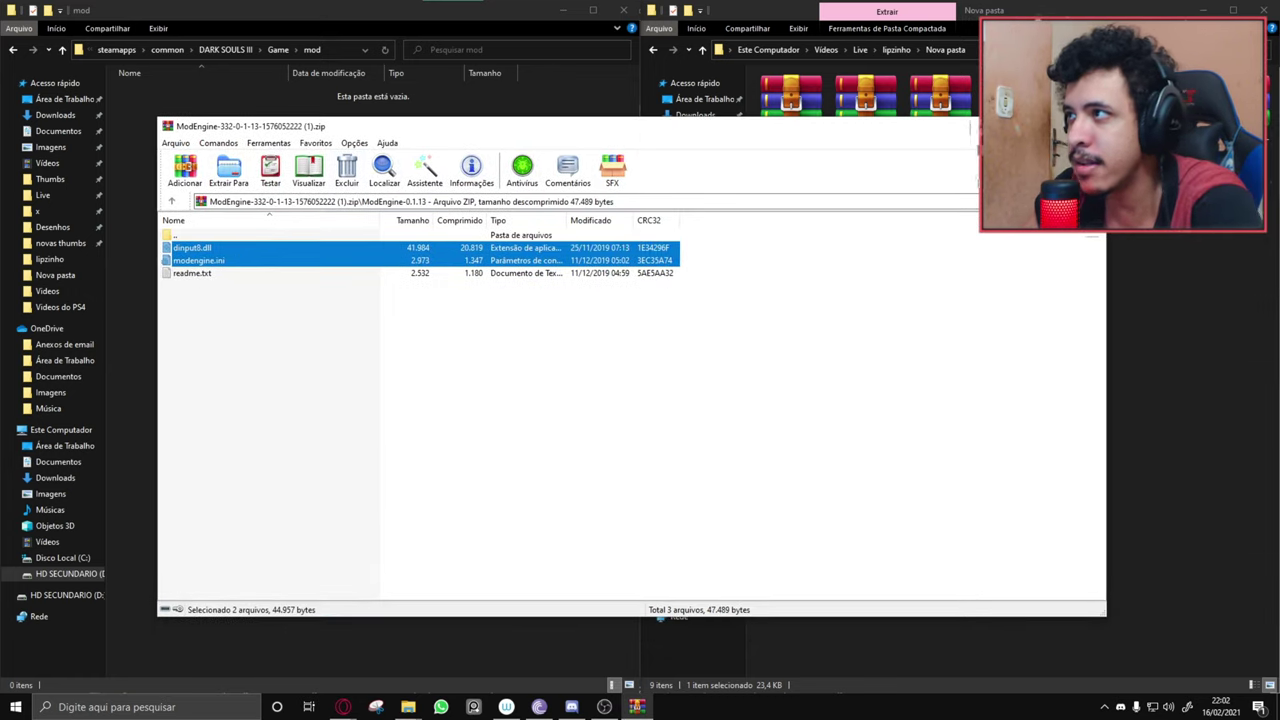
left_click(1094, 126)
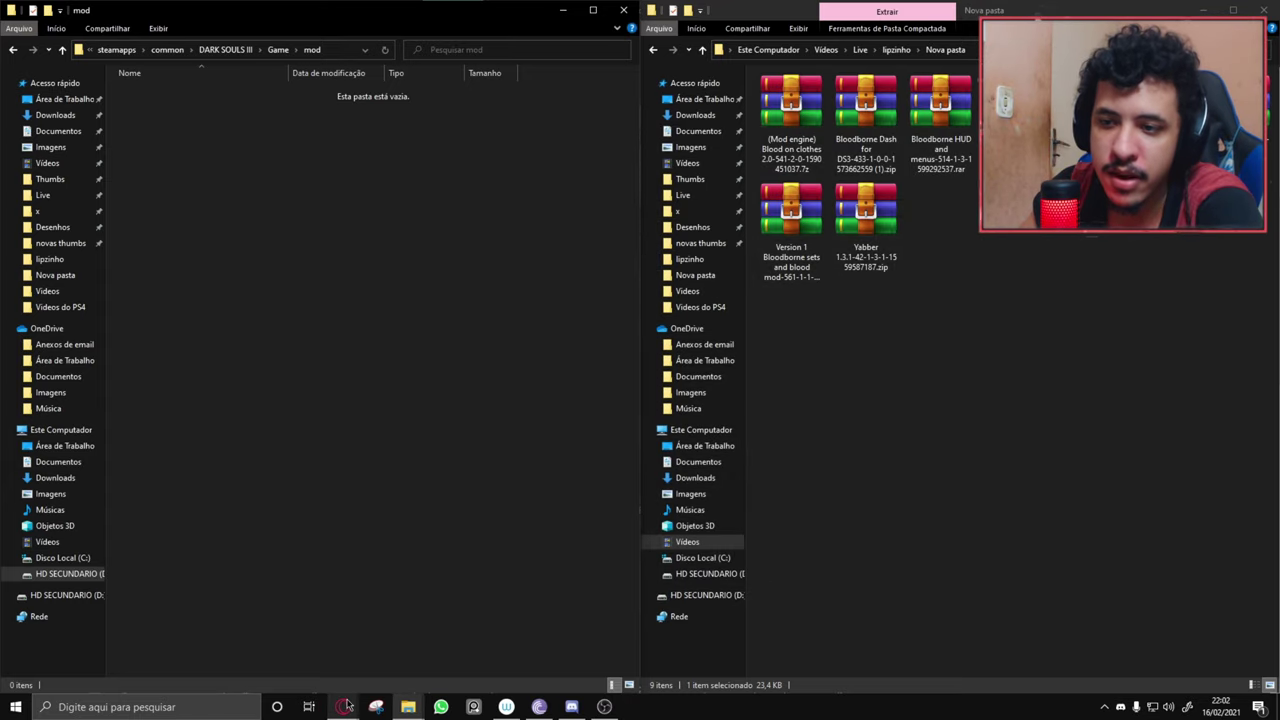
Switch to the YouTube video description in Opera and find the Hunter's Combat entry in the list of used mods.
mouse_move(343, 705)
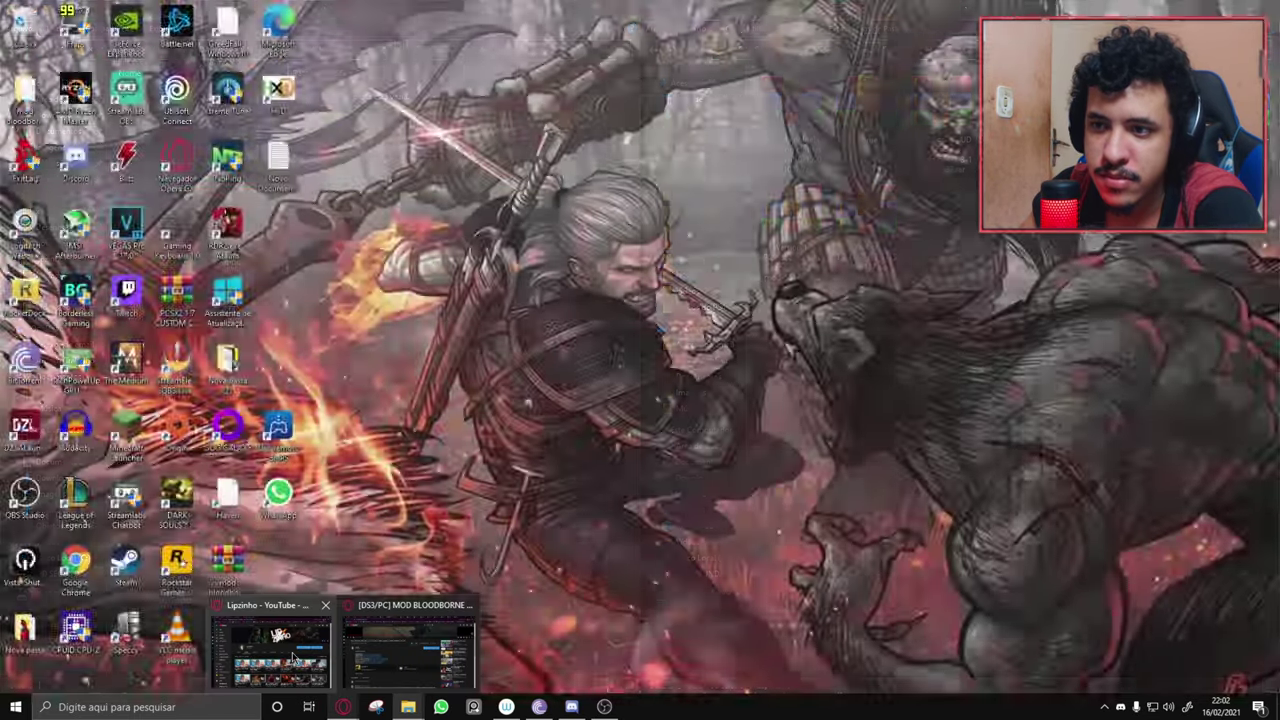
left_click(293, 657)
mouse_move(192, 367)
left_mouse_down()
mouse_move(122, 369)
mouse_move(181, 382)
left_mouse_up()
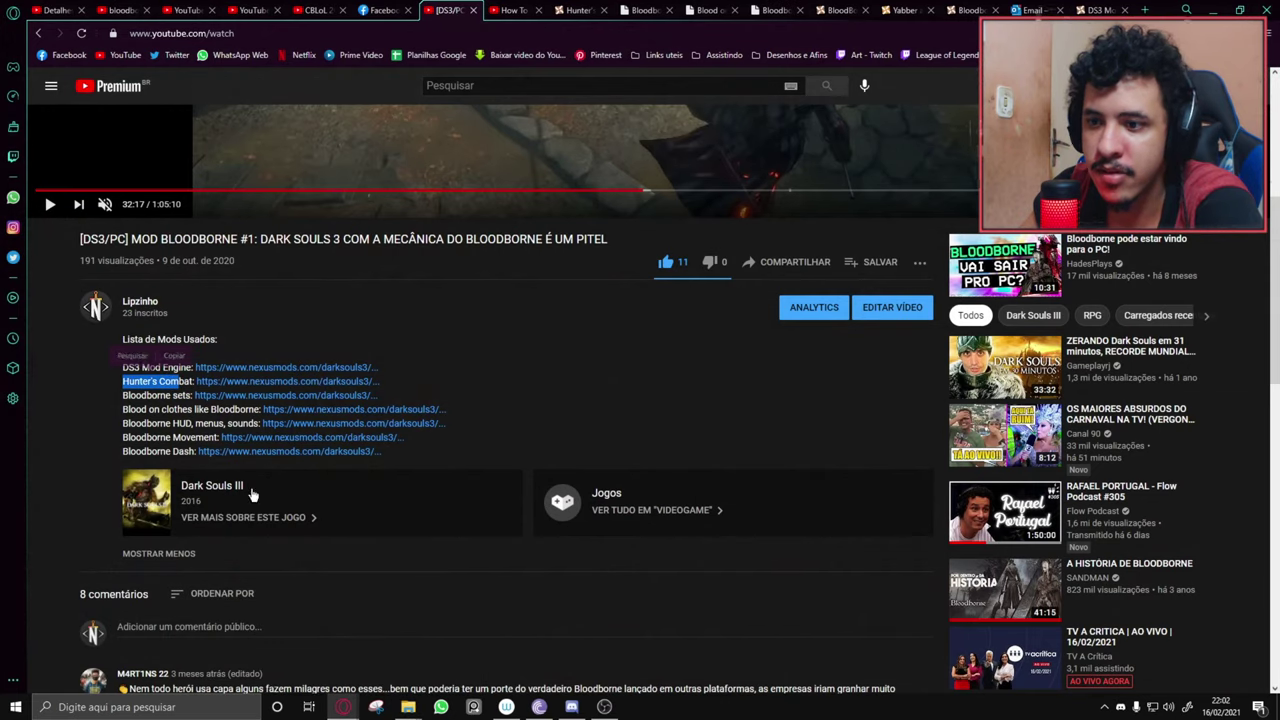
Return to the mod and Nova pasta folders, open the Hunter's Combat v1.01 archive in WinRAR and enter its Hunter'sCombatV1.01 folder.
mouse_move(407, 710)
left_click(447, 645)
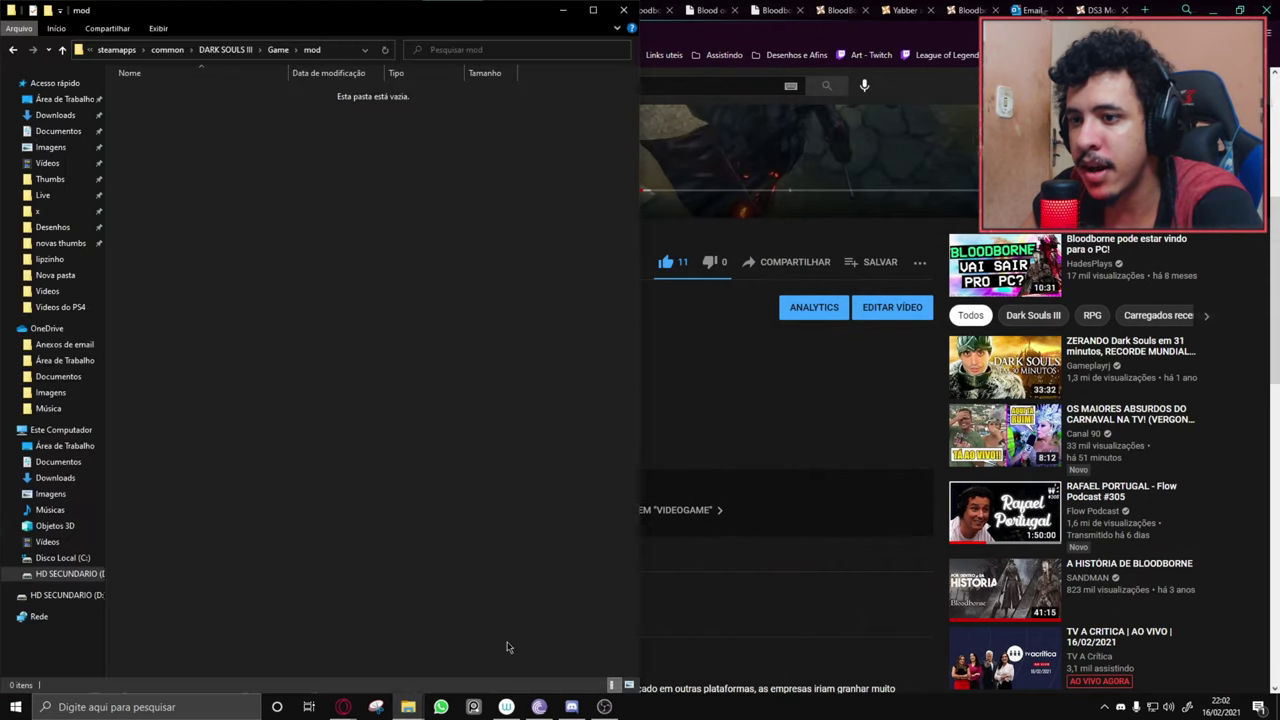
left_click(370, 645)
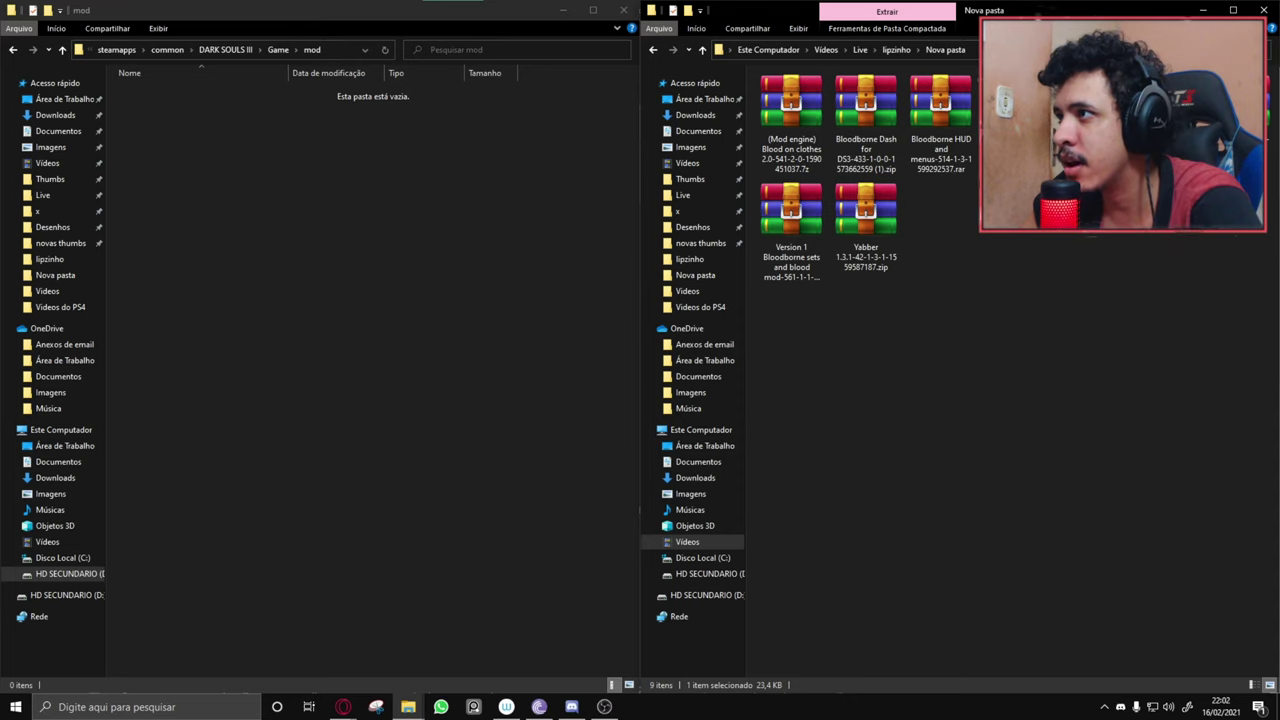
key("Return")
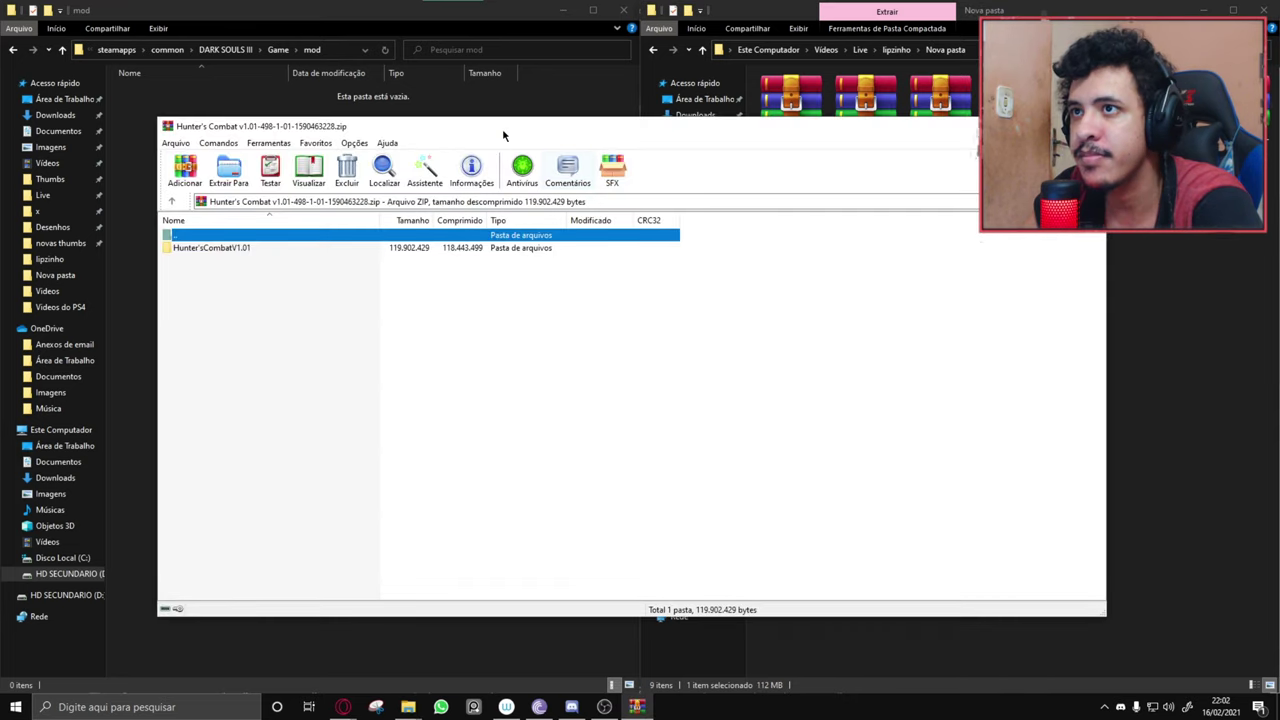
left_click_drag(503, 135, 844, 195)
double_click(573, 309)
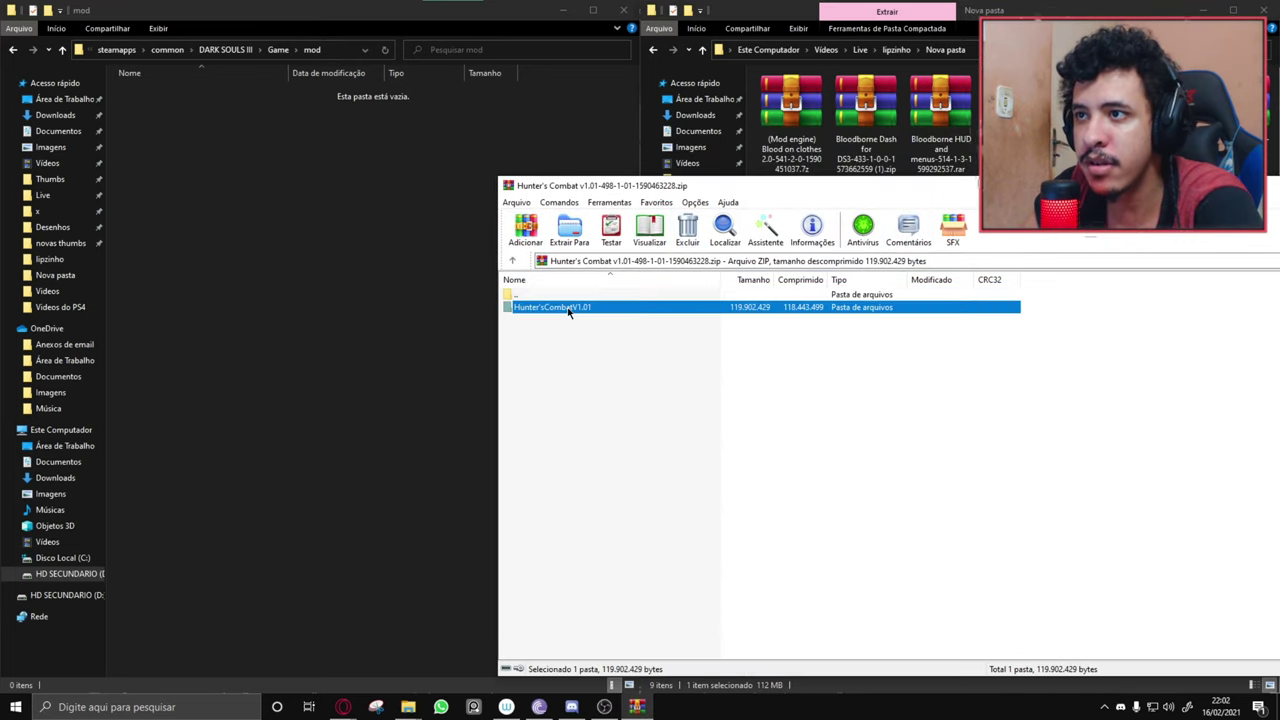
left_click_drag(555, 512, 540, 312)
left_click(543, 457)
Switch to Opera and open the description of the Hunter's Combat mod on its Nexus Mods page.
mouse_move(343, 706)
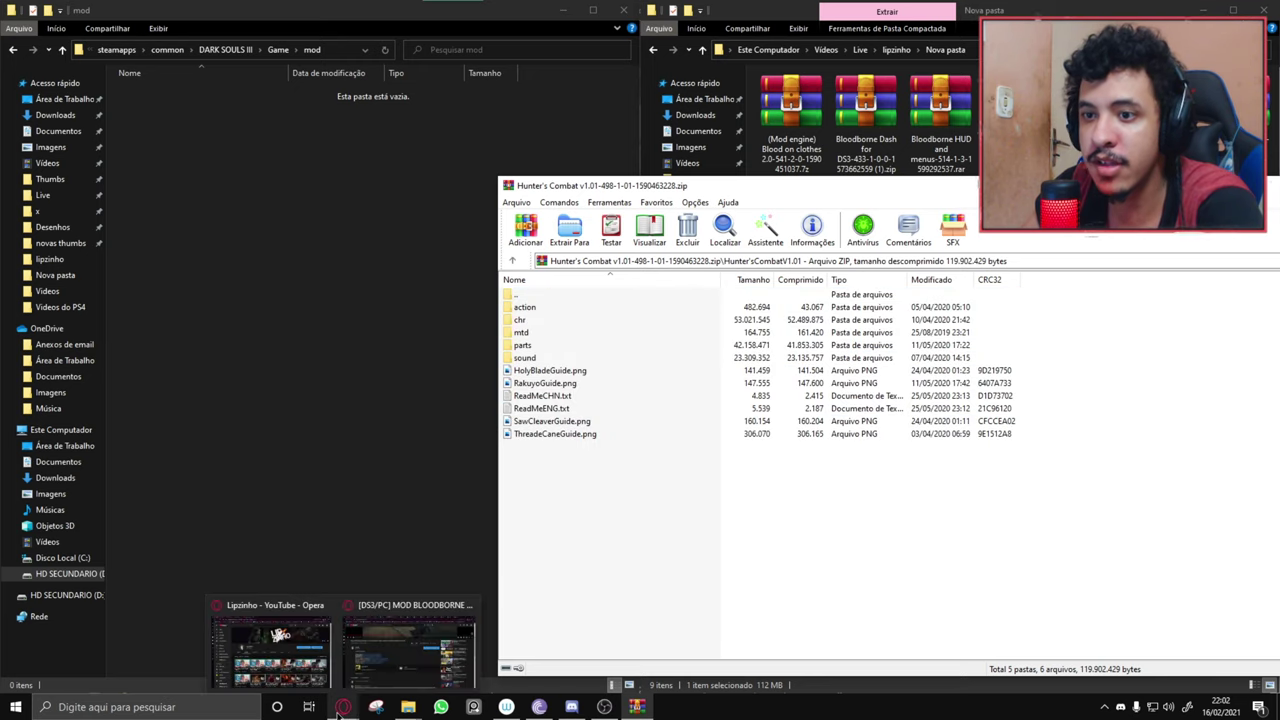
left_click(409, 652)
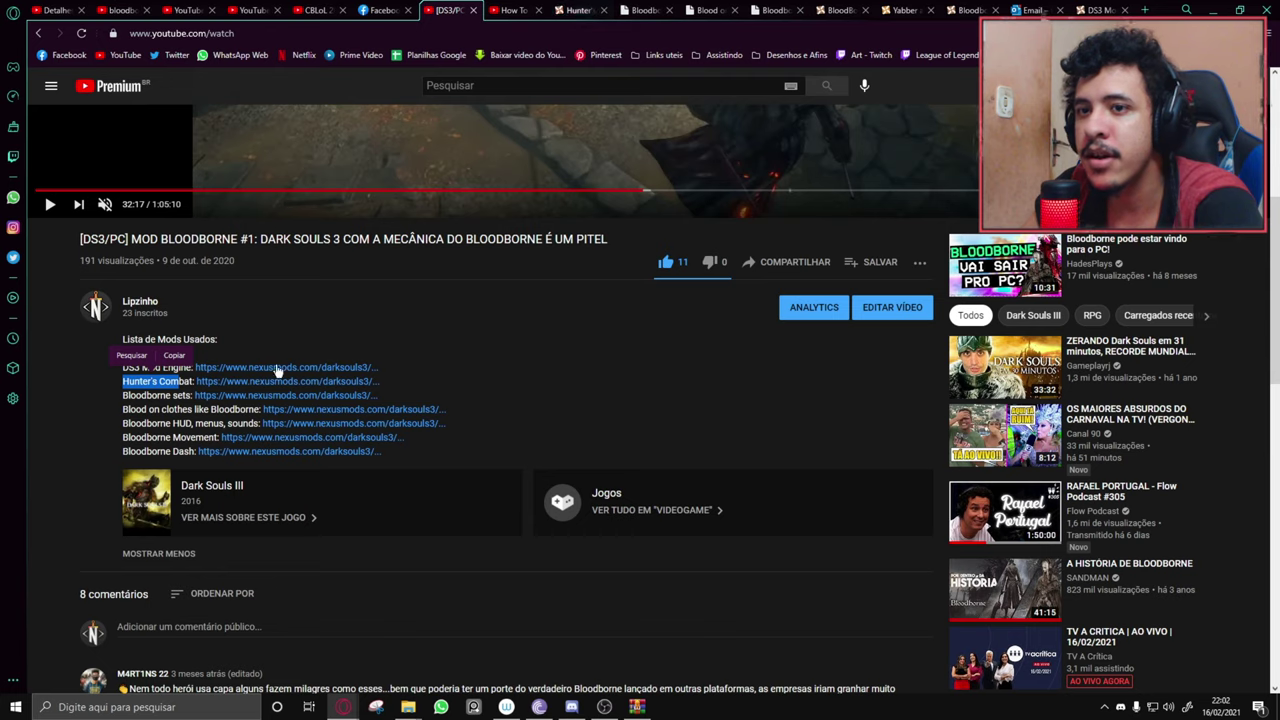
left_click(576, 10)
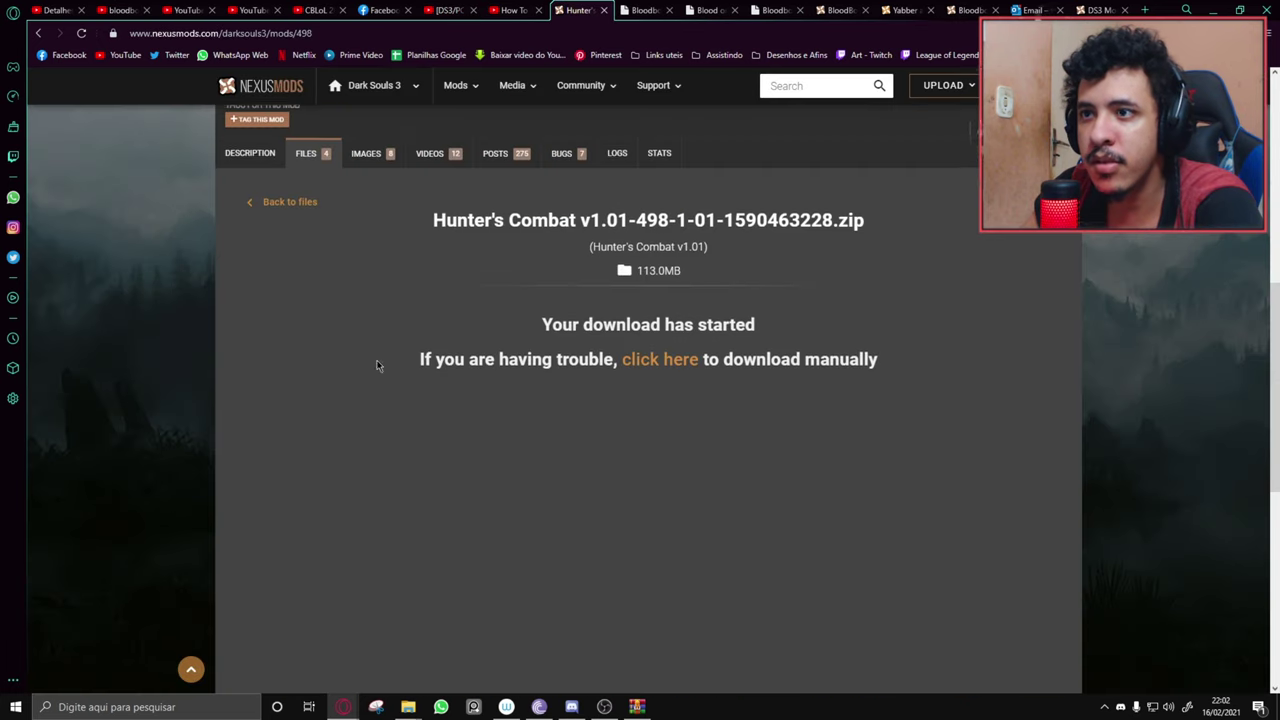
left_click(240, 352)
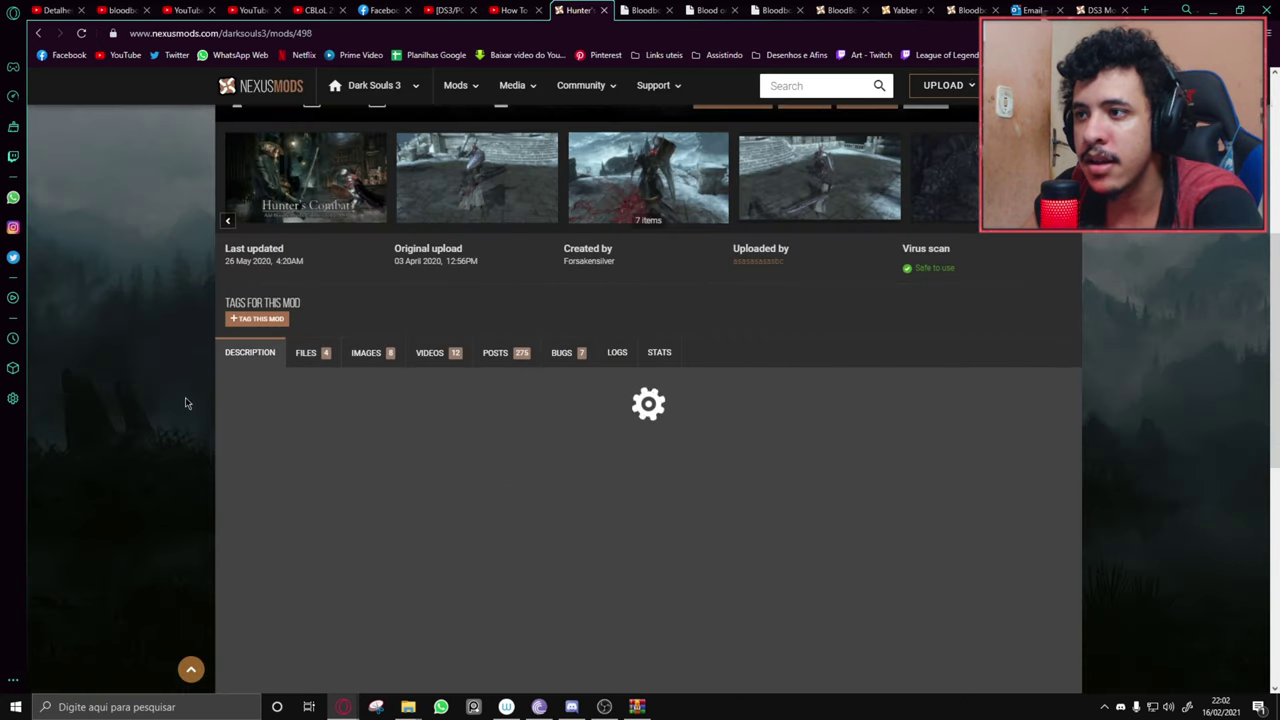
scroll(276, 414, "down", 5)
scroll(275, 419, "down", 4)
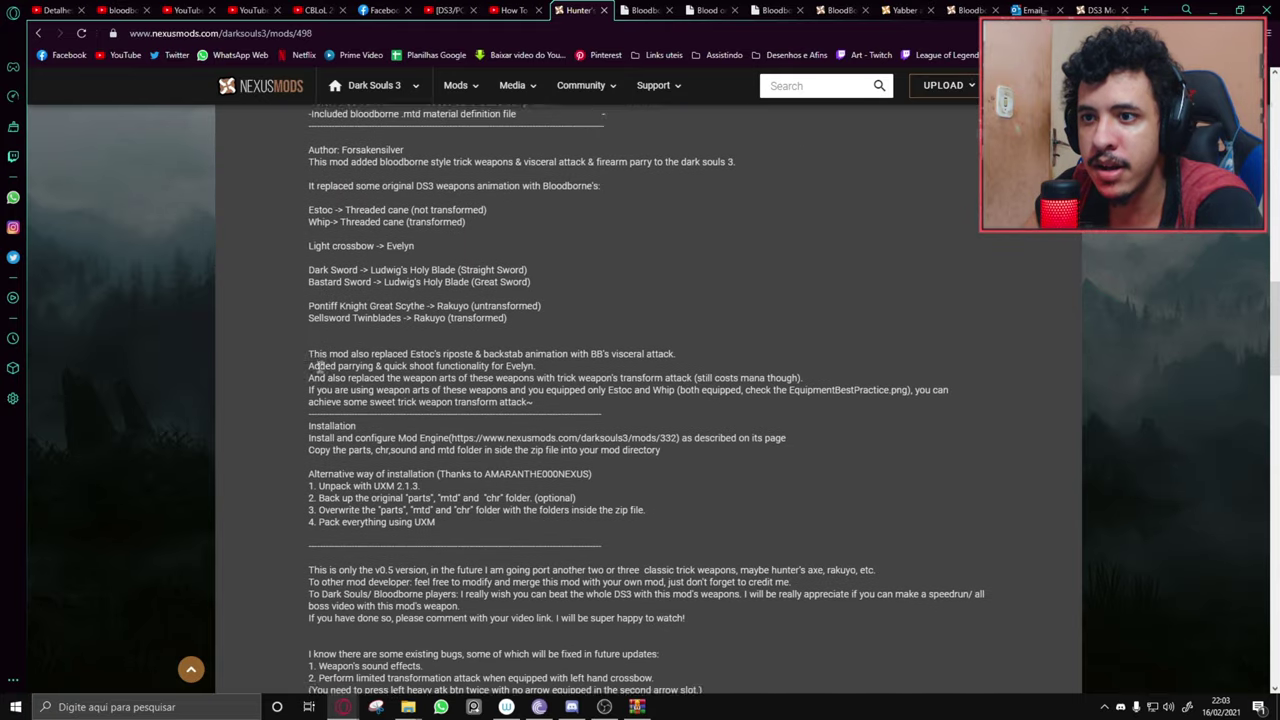
Read the Installation section, highlighting the Mod Engine requirement and the names of the folders to copy into the mod directory.
left_click_drag(308, 386, 447, 385)
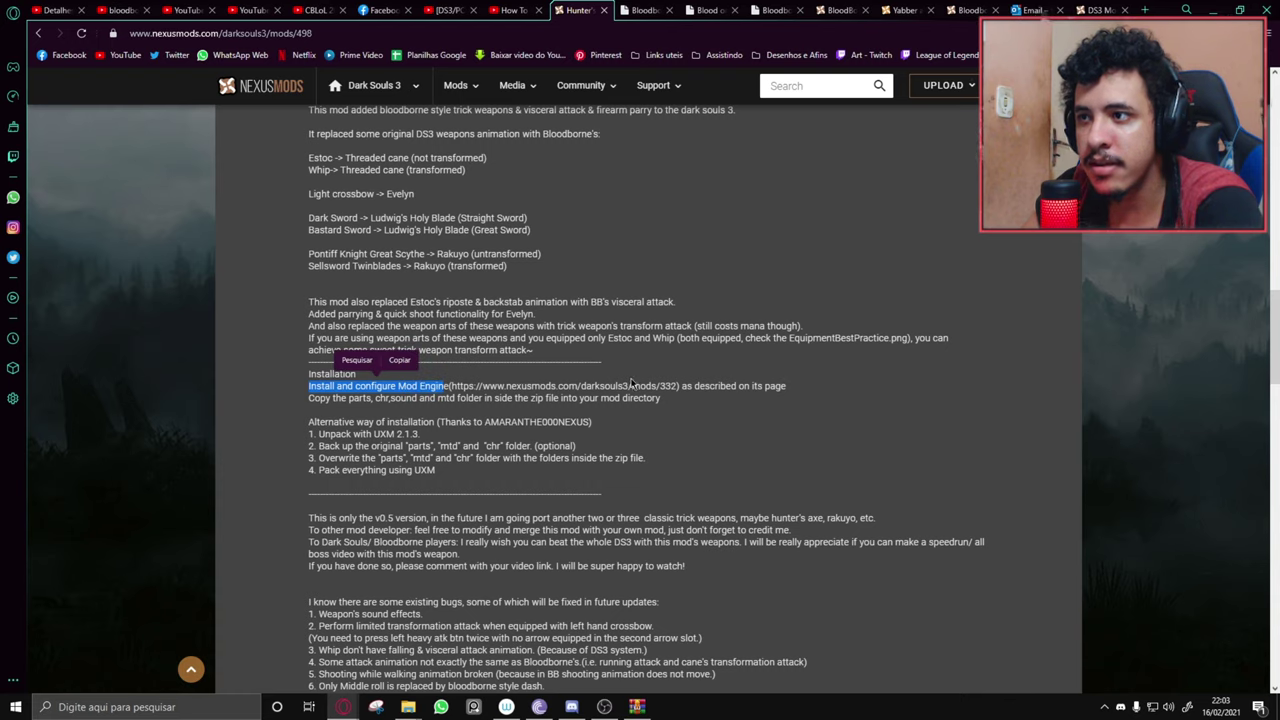
left_click(310, 422)
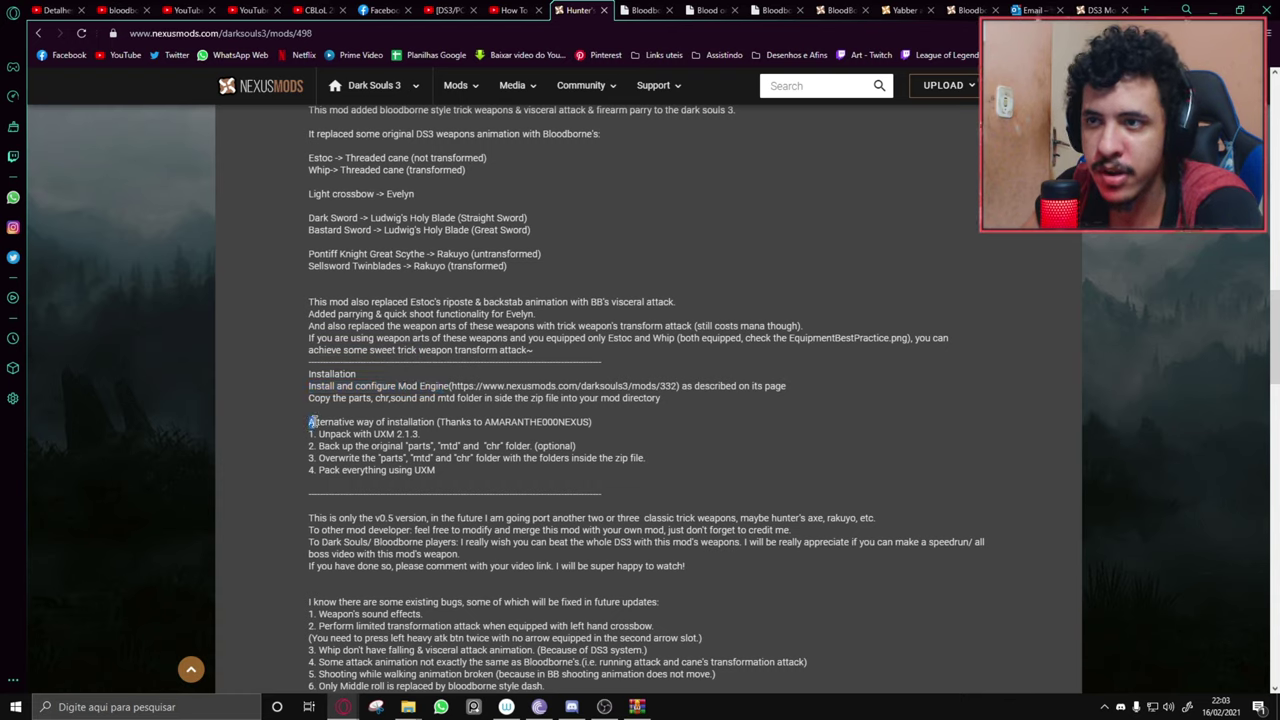
left_click(538, 398)
left_click_drag(682, 392, 788, 388)
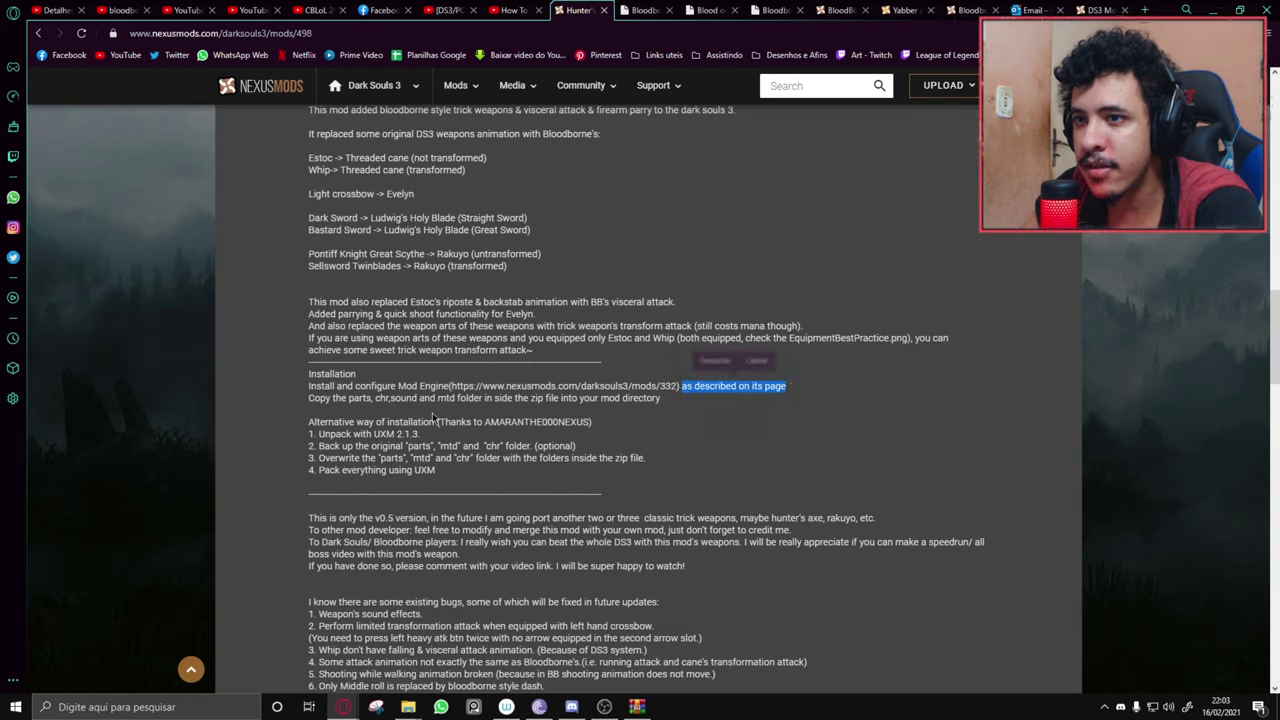
left_click(350, 397)
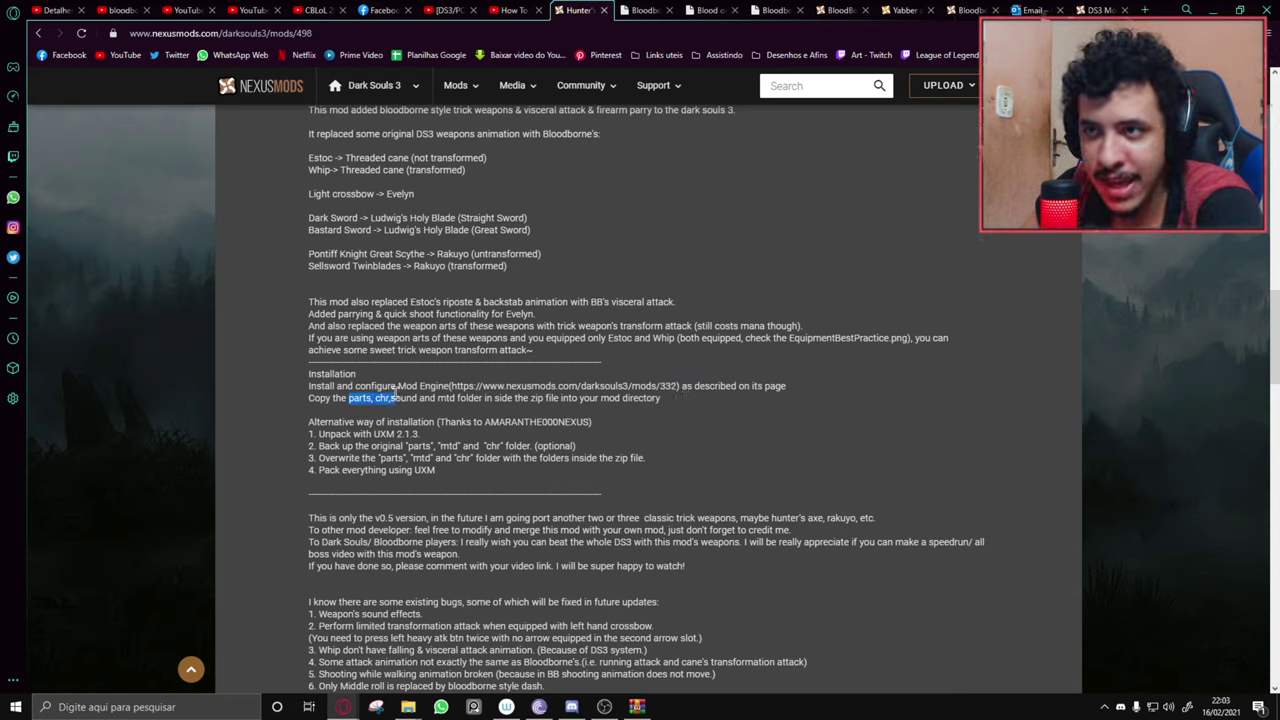
left_click_drag(389, 393, 455, 392)
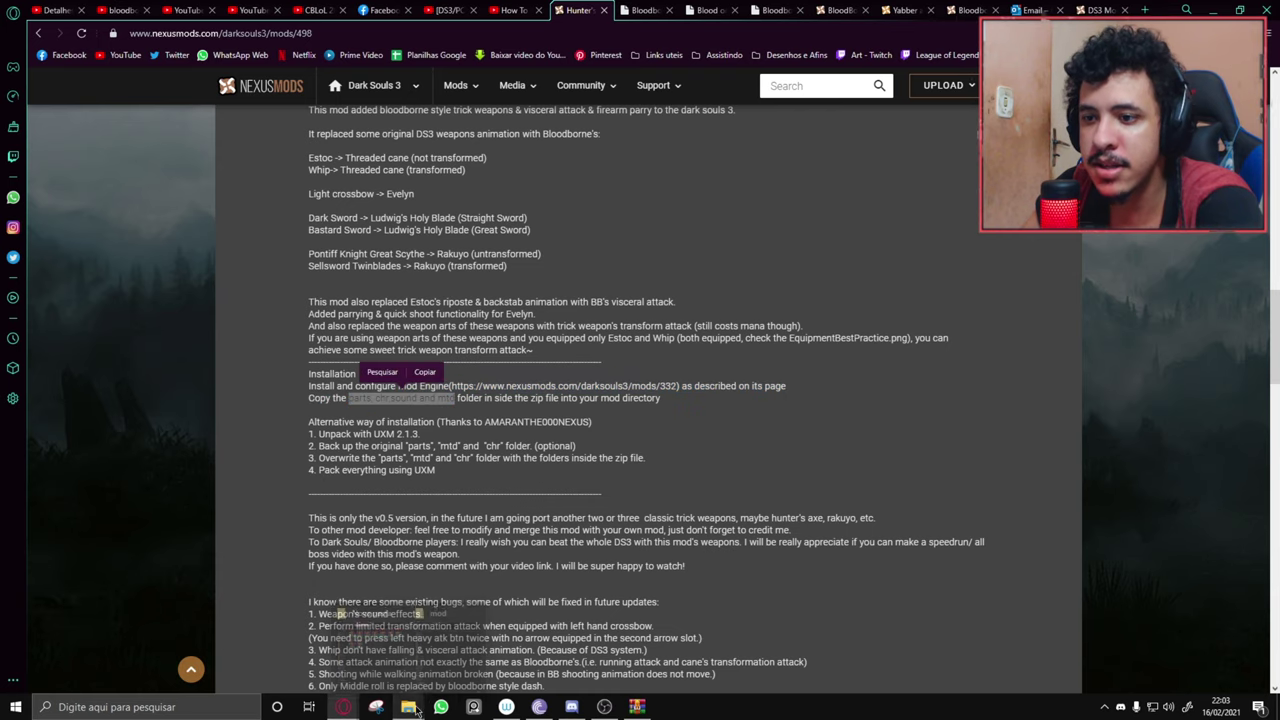
Extract the action, chr, mtd, parts and sound folders from the Hunter's Combat archive into the mod folder.
left_click(636, 707)
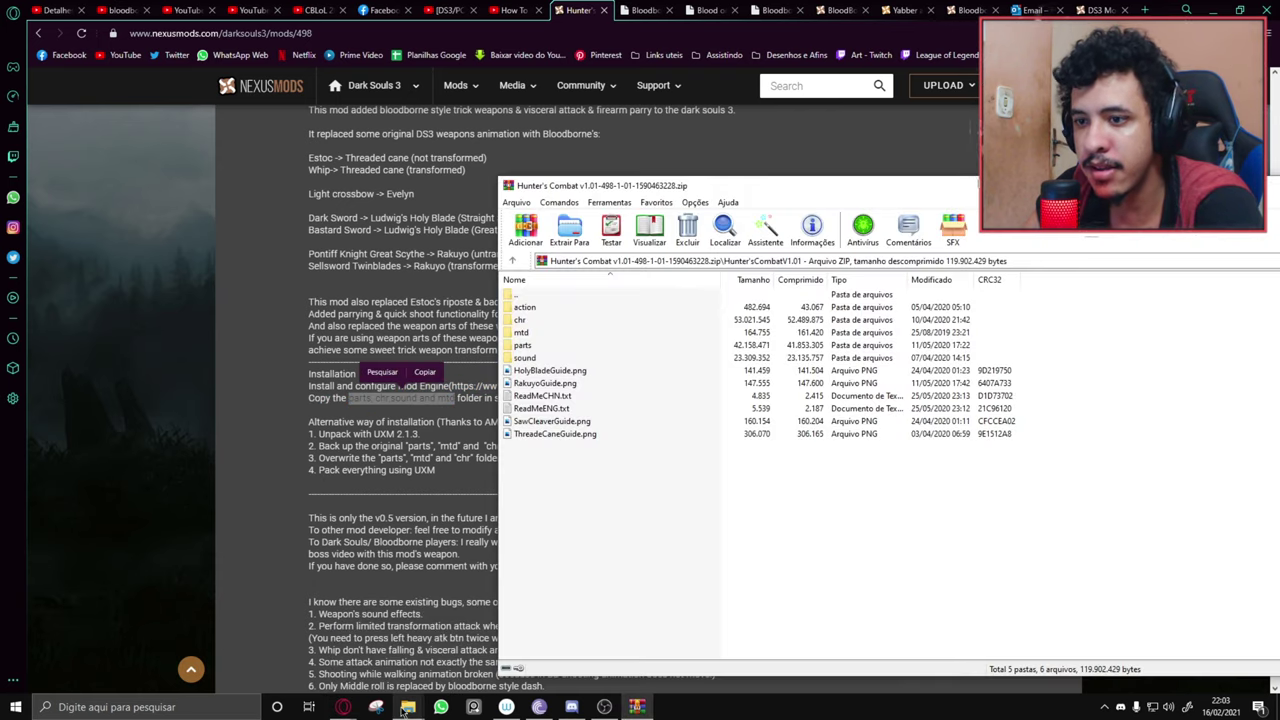
mouse_move(405, 708)
left_click(440, 660)
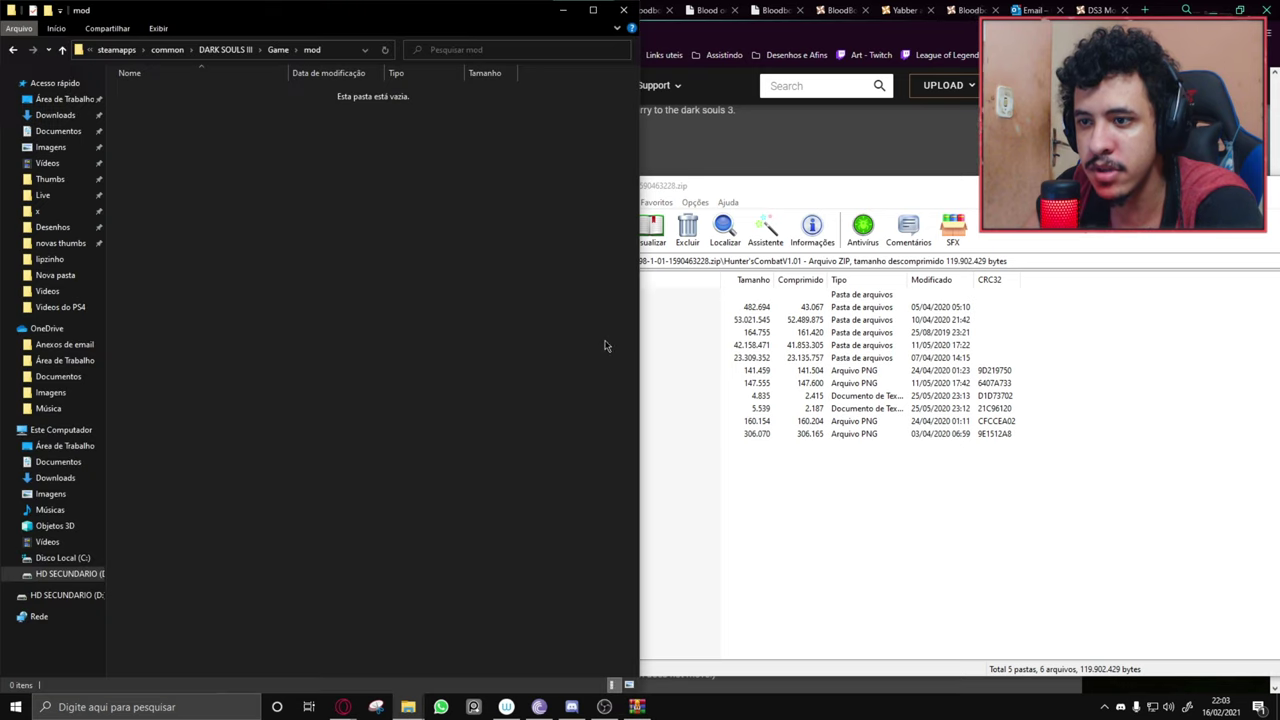
left_click(637, 707)
left_click(520, 358)
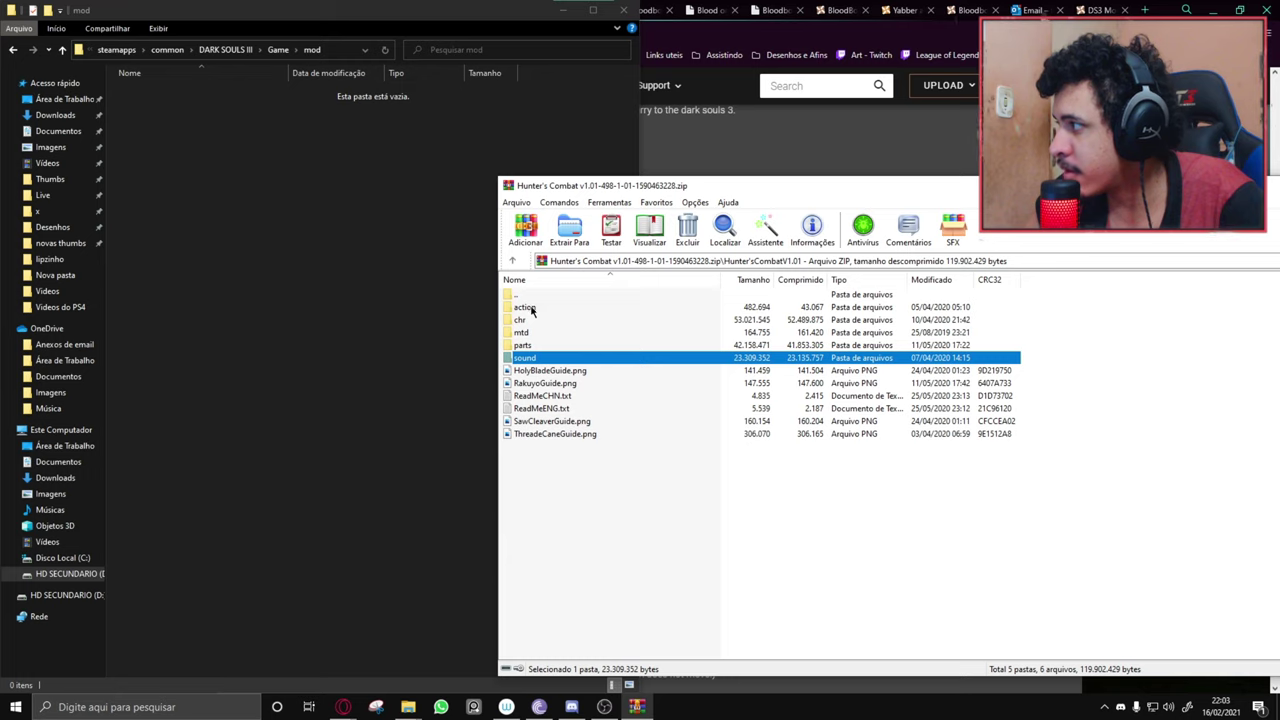
left_click(532, 309, "shift")
left_click_drag(545, 329, 184, 268)
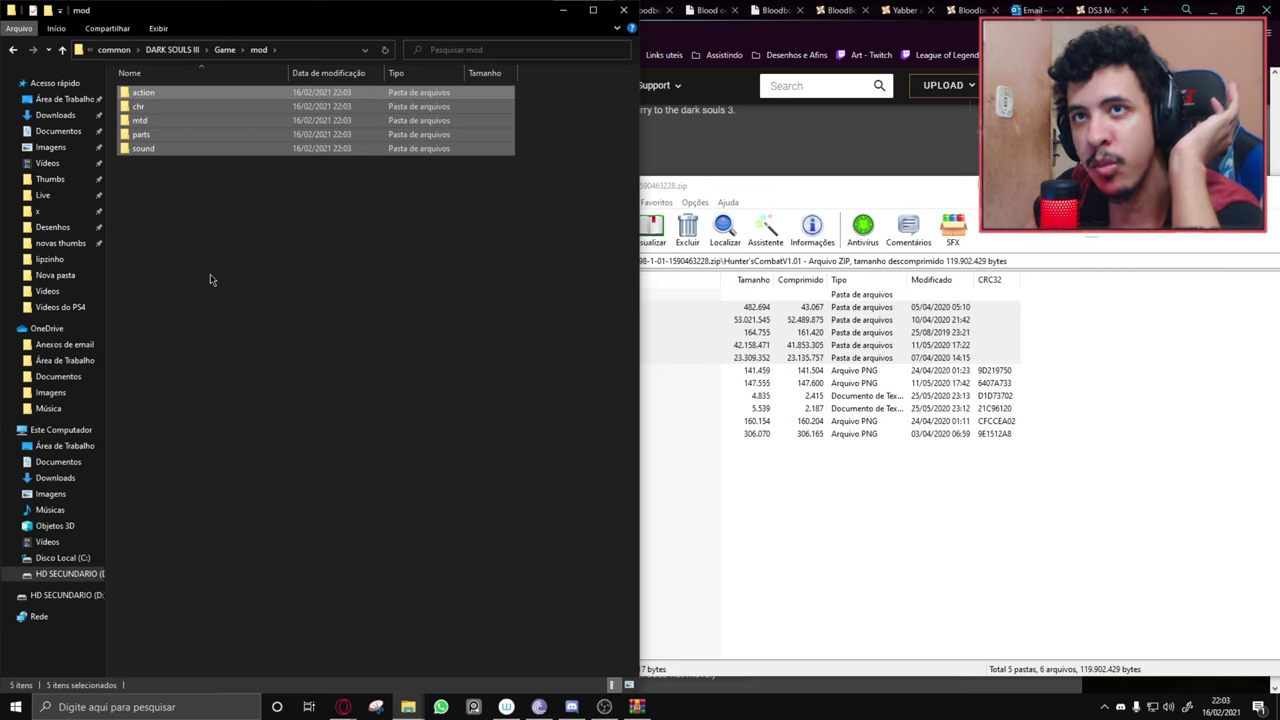
left_click(210, 279)
View HolyBladeGuide.png from the archive, close it, and select the archive's guide images and ReadMe files.
left_click(718, 468)
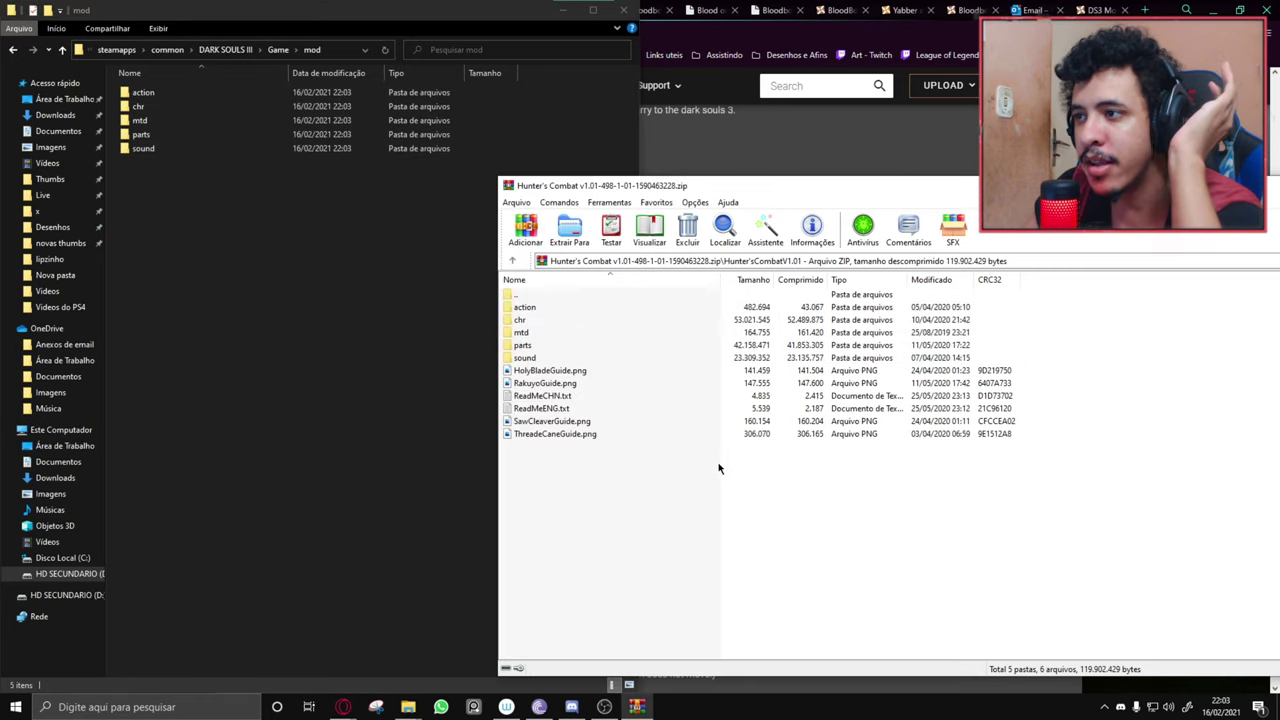
double_click(531, 371)
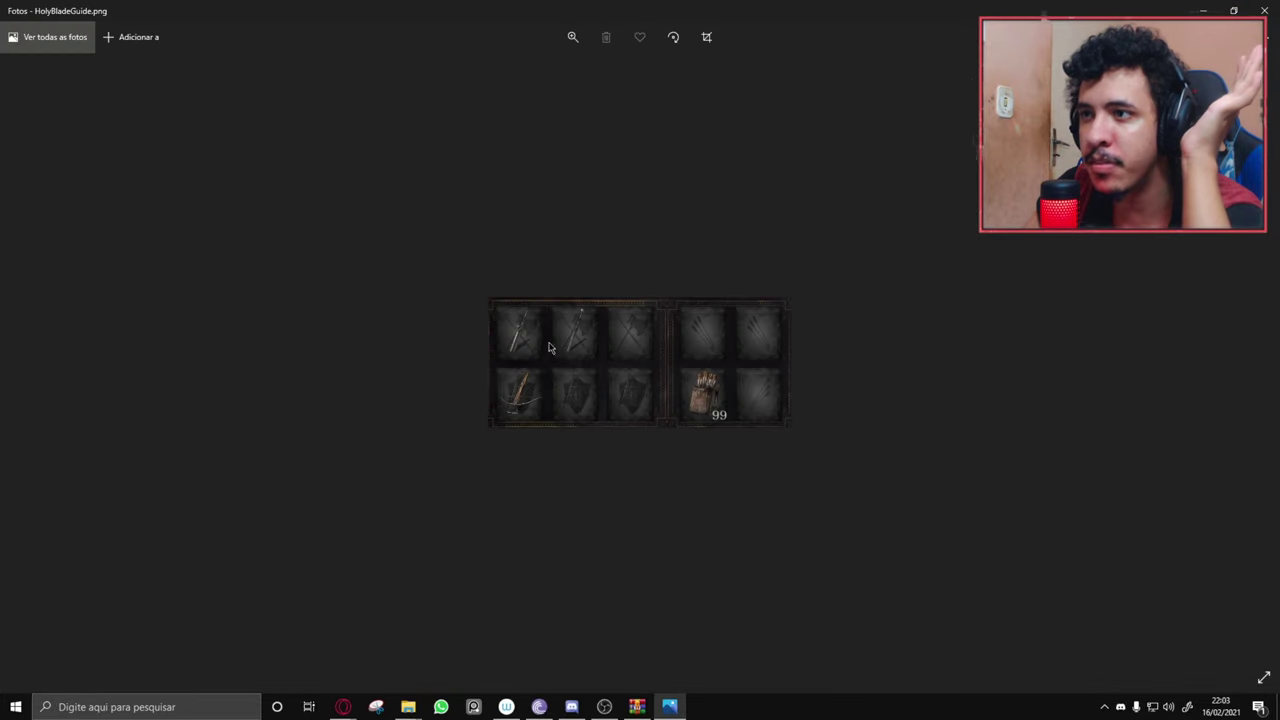
left_click(1265, 12)
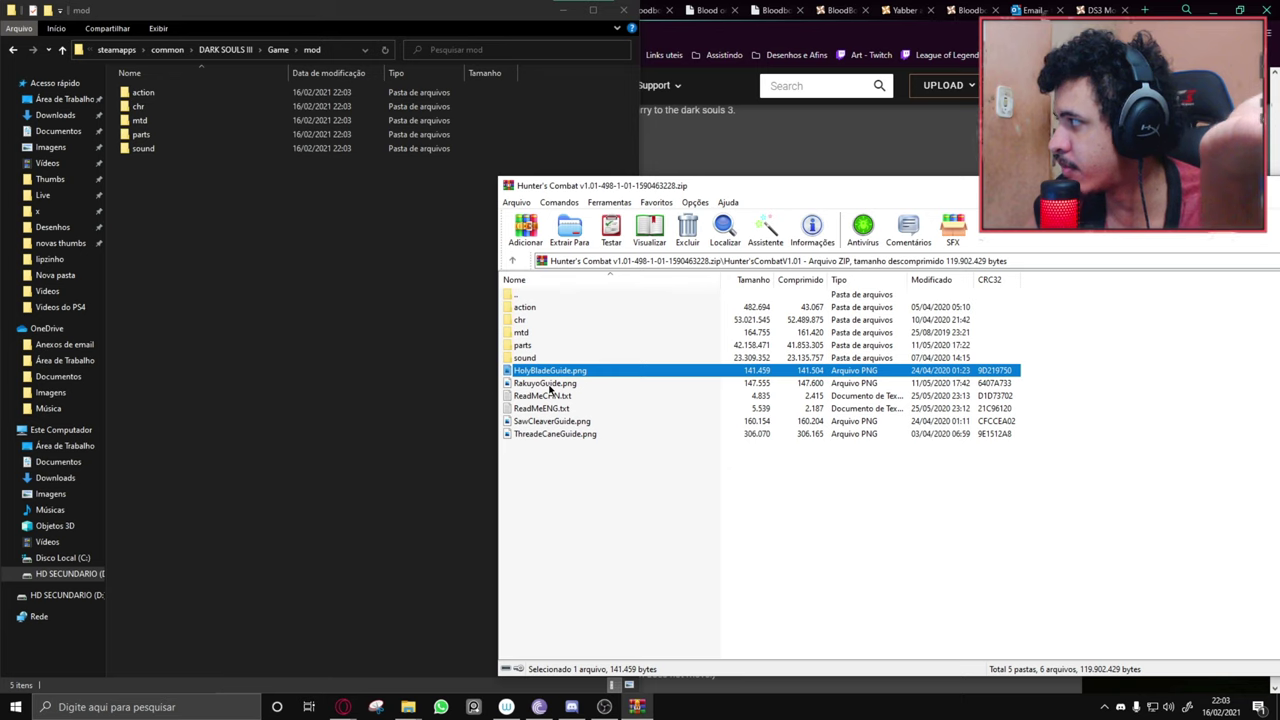
left_click_drag(986, 187, 630, 161)
left_click_drag(218, 430, 177, 341)
Arrange the mod and Nova pasta folder windows side by side behind the Hunter's Combat archive window.
left_click(409, 707)
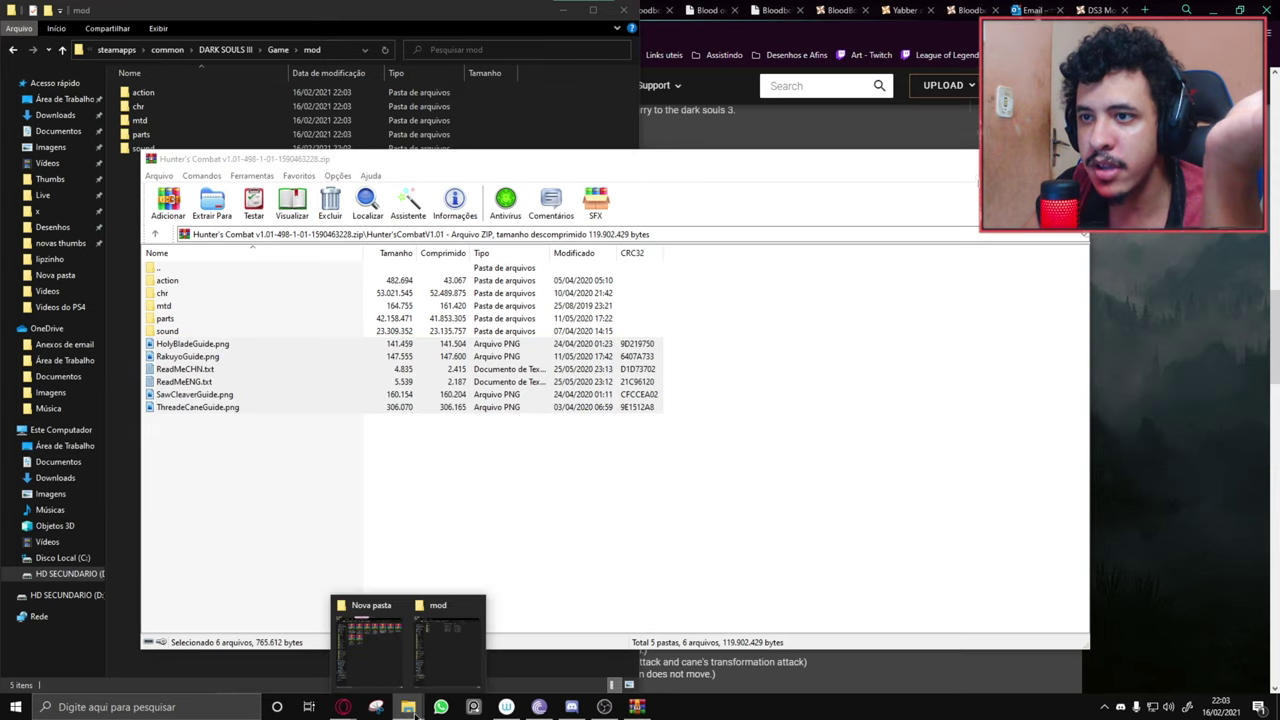
left_click(438, 630)
left_click(409, 707)
left_click(370, 630)
left_click(918, 410)
left_click(409, 707)
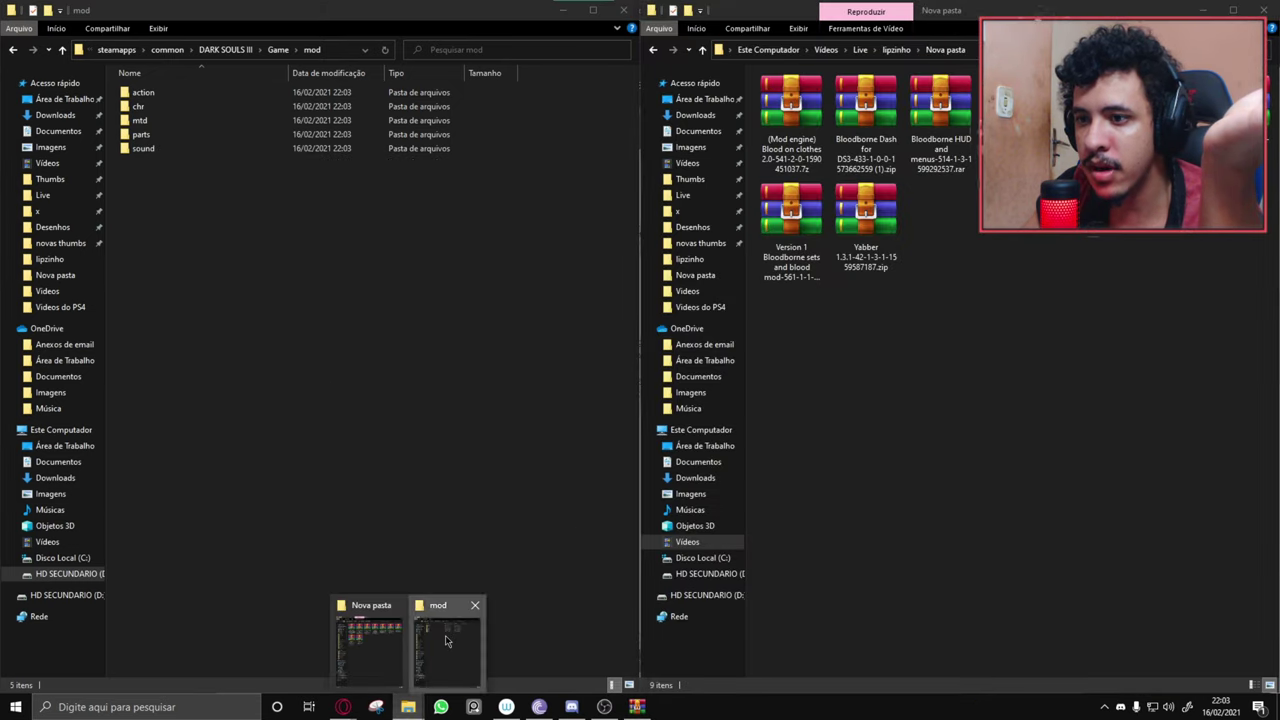
left_click(445, 640)
left_click(636, 707)
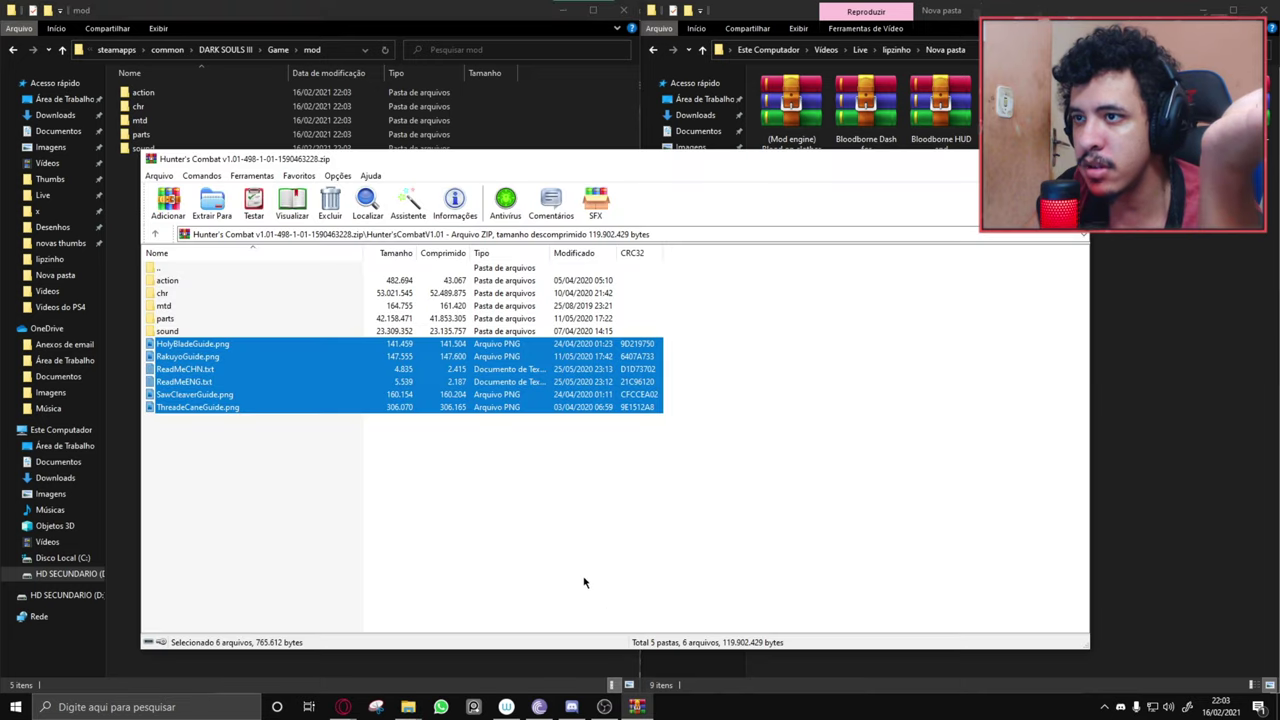
Extract only the four guide PNG images from the Hunter's Combat archive into Nova pasta, leaving out the ReadMe files, and close the archive.
left_click(180, 369, "ctrl")
left_click(184, 382, "ctrl")
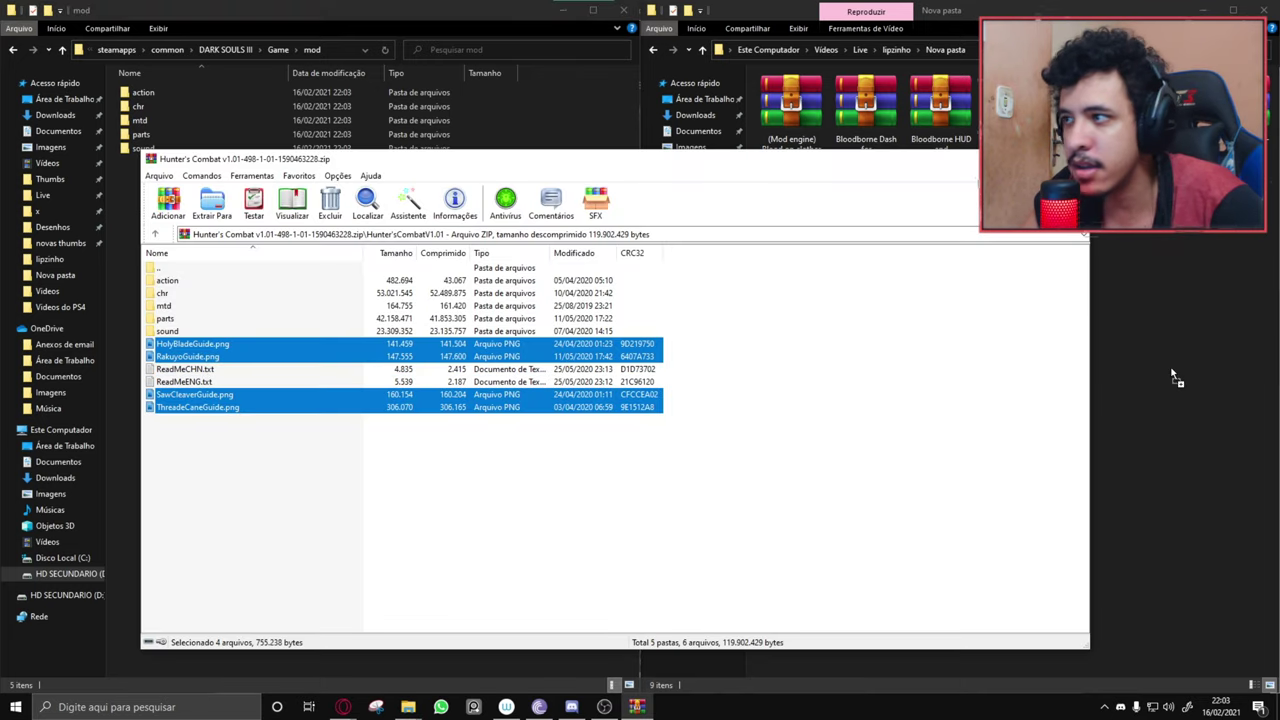
left_click_drag(1175, 377, 1175, 377)
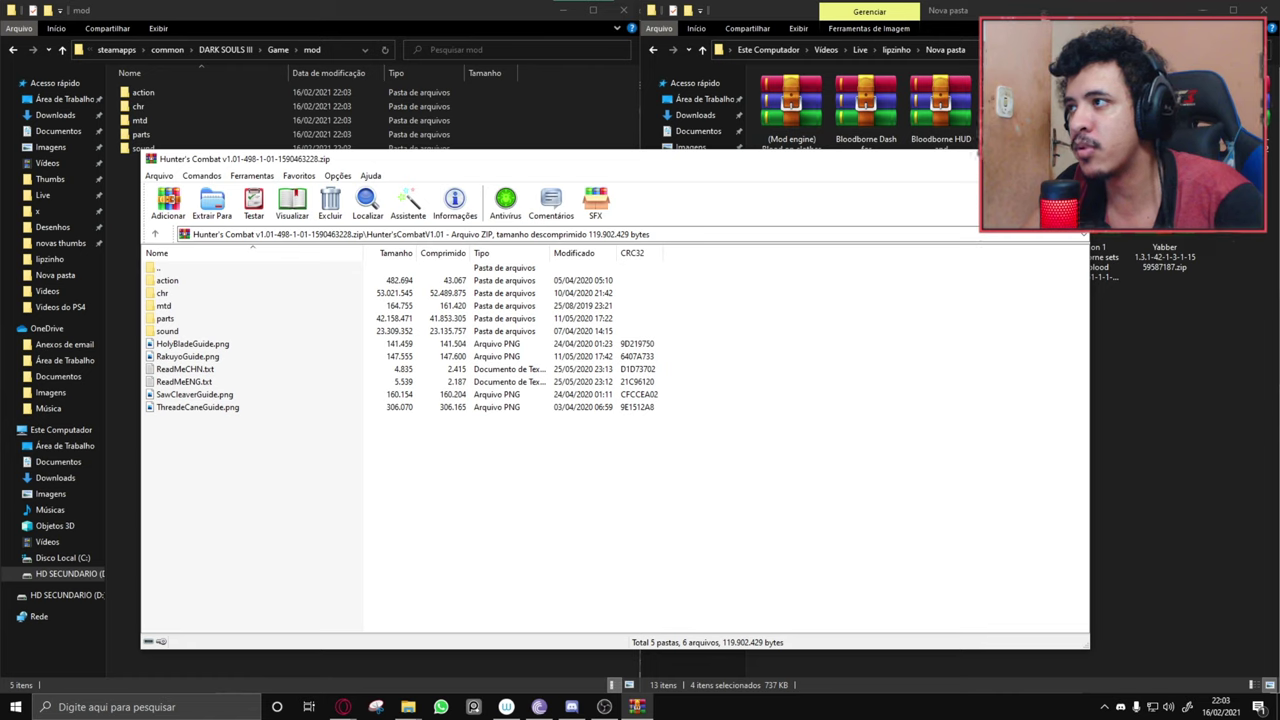
key("Escape")
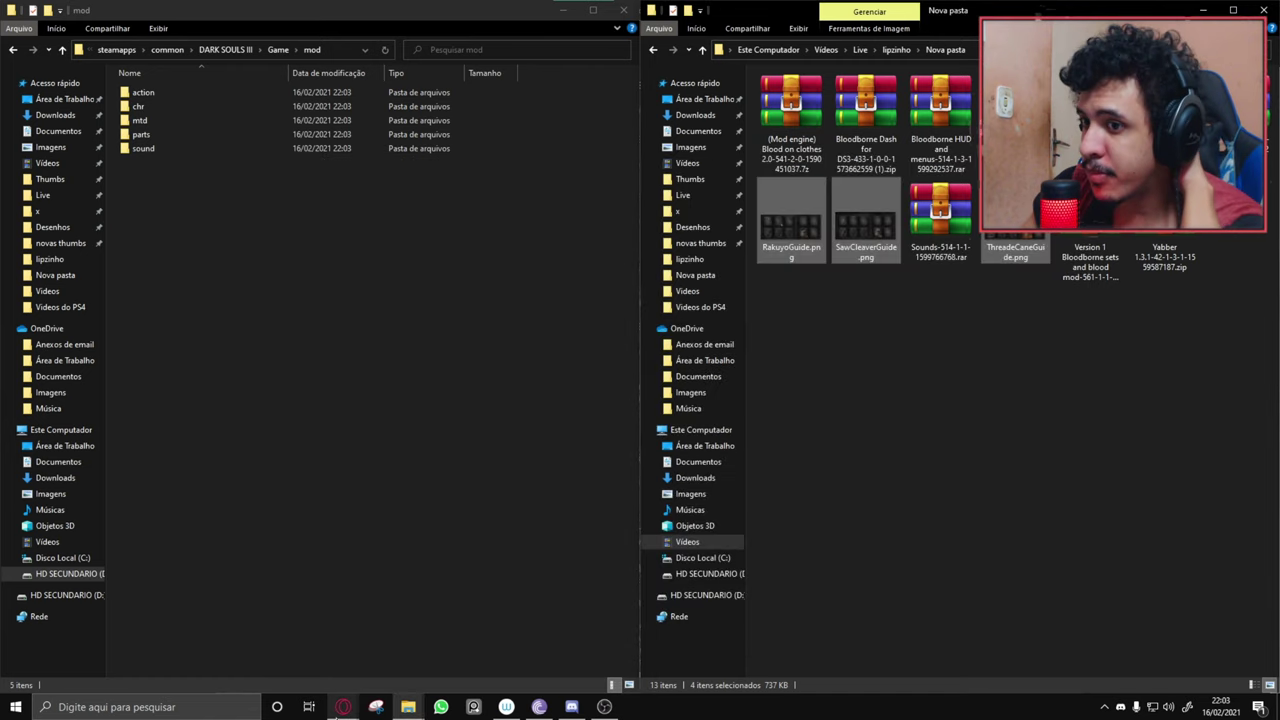
Switch to the browser, check the mod list in the video description, and close the How To Merge BloodBorne Movement tab.
mouse_move(340, 712)
left_click(408, 650)
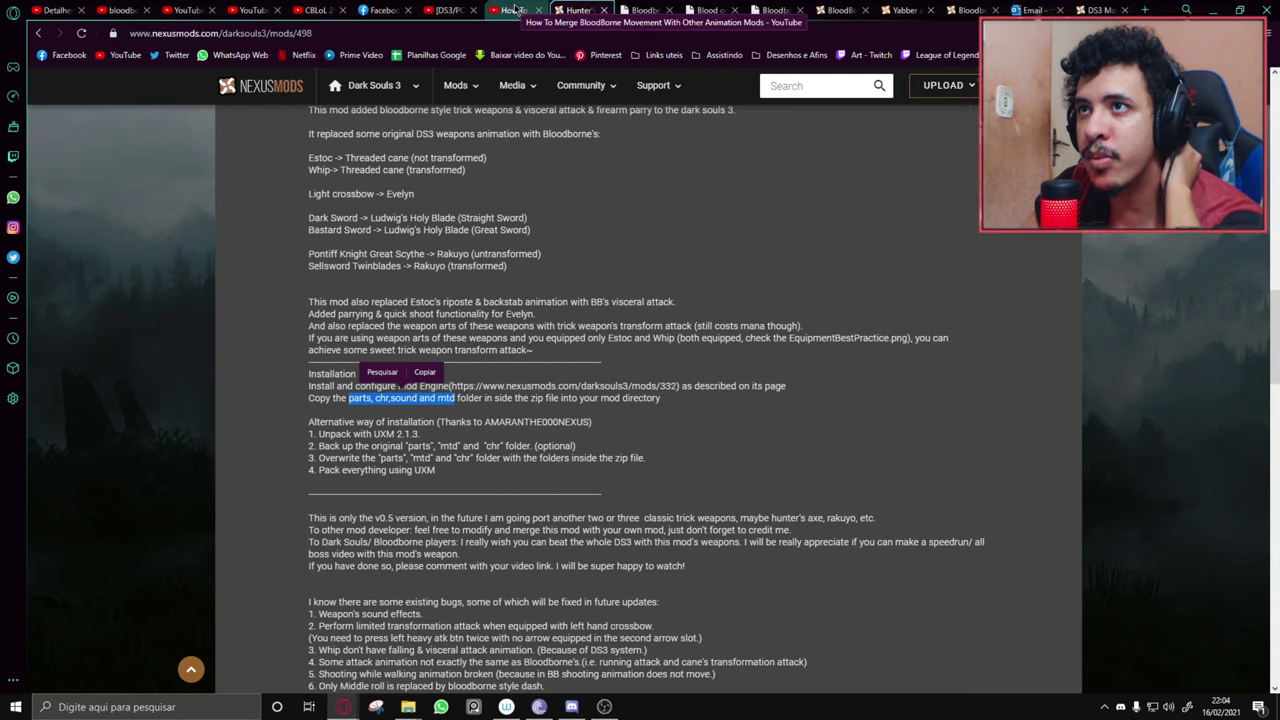
left_click(452, 9)
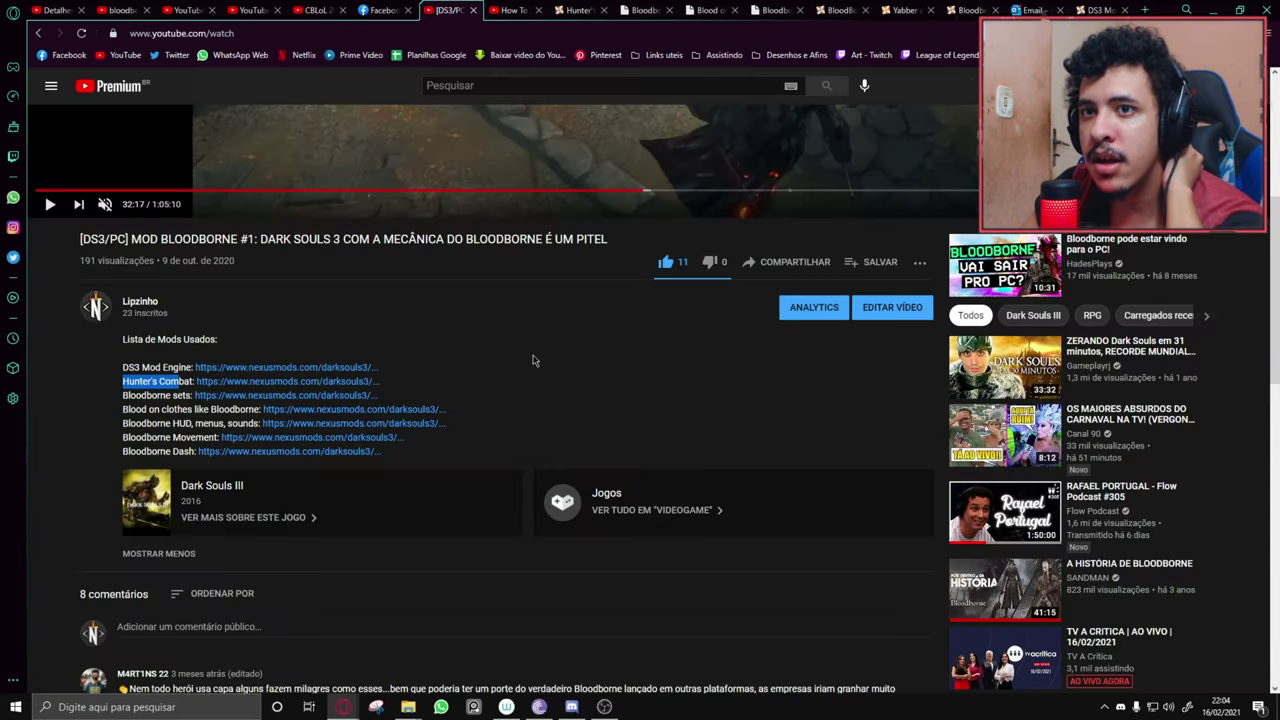
left_click(541, 10)
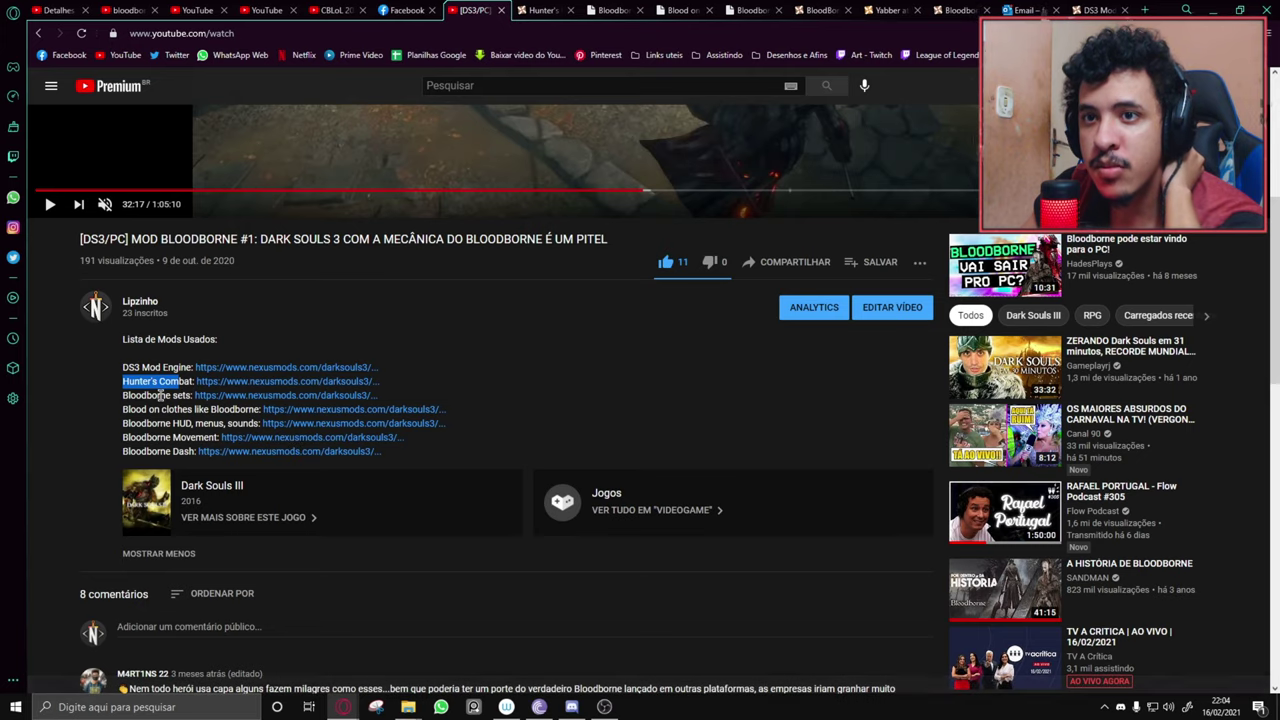
left_click(613, 8)
left_click(543, 10)
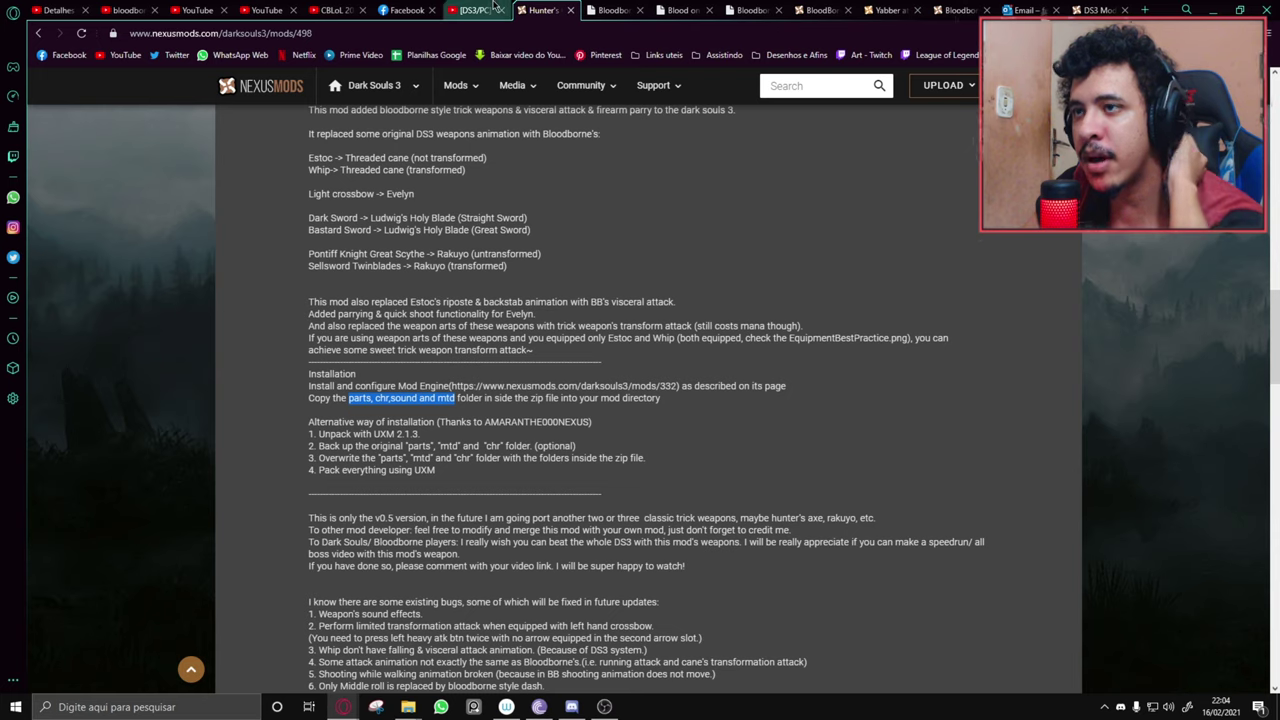
left_click(488, 10)
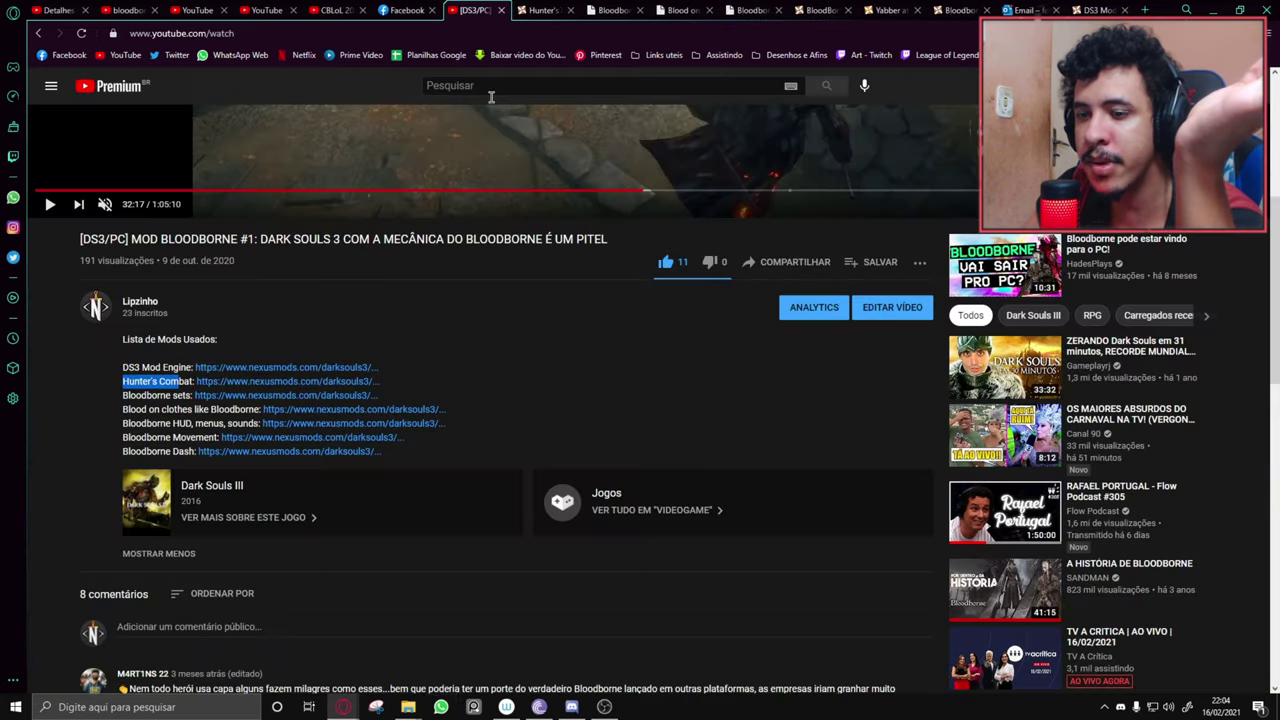
Bring the mod and Nova pasta folder windows back in front of the browser and select the Blood on clothes archive.
left_click(408, 707)
left_click(447, 648)
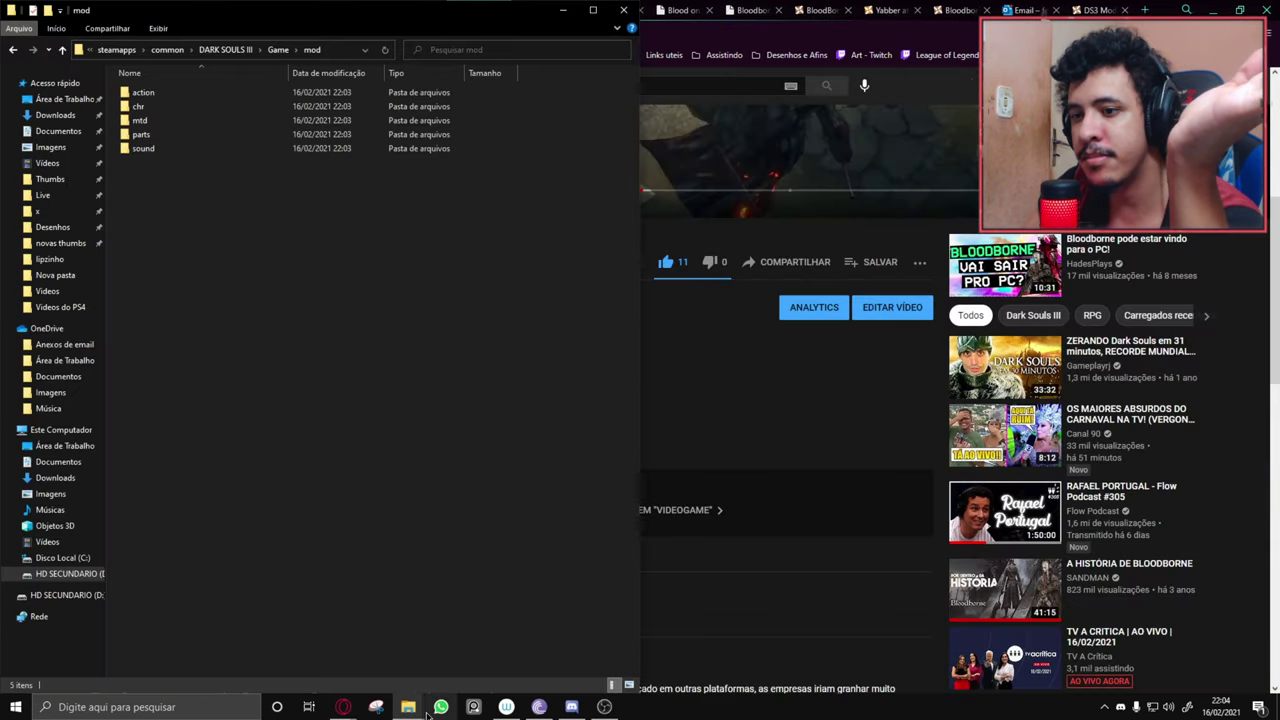
left_click(408, 707)
left_click(369, 645)
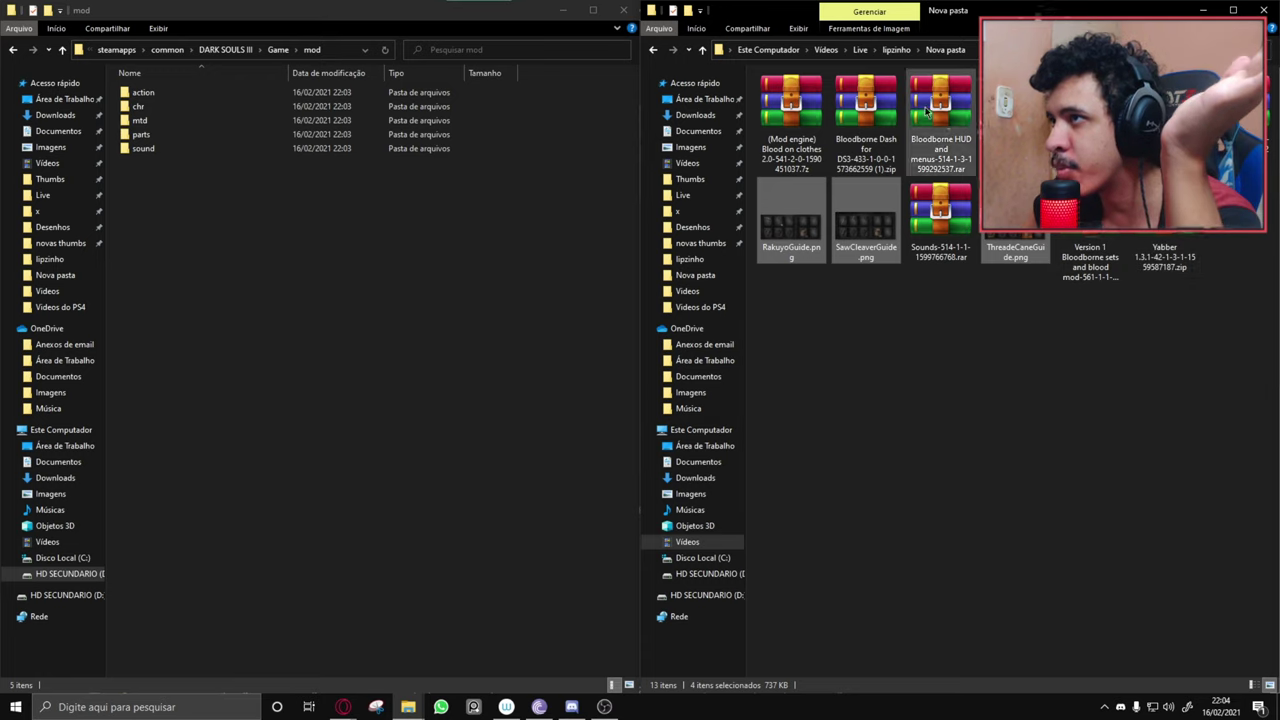
left_click(789, 155)
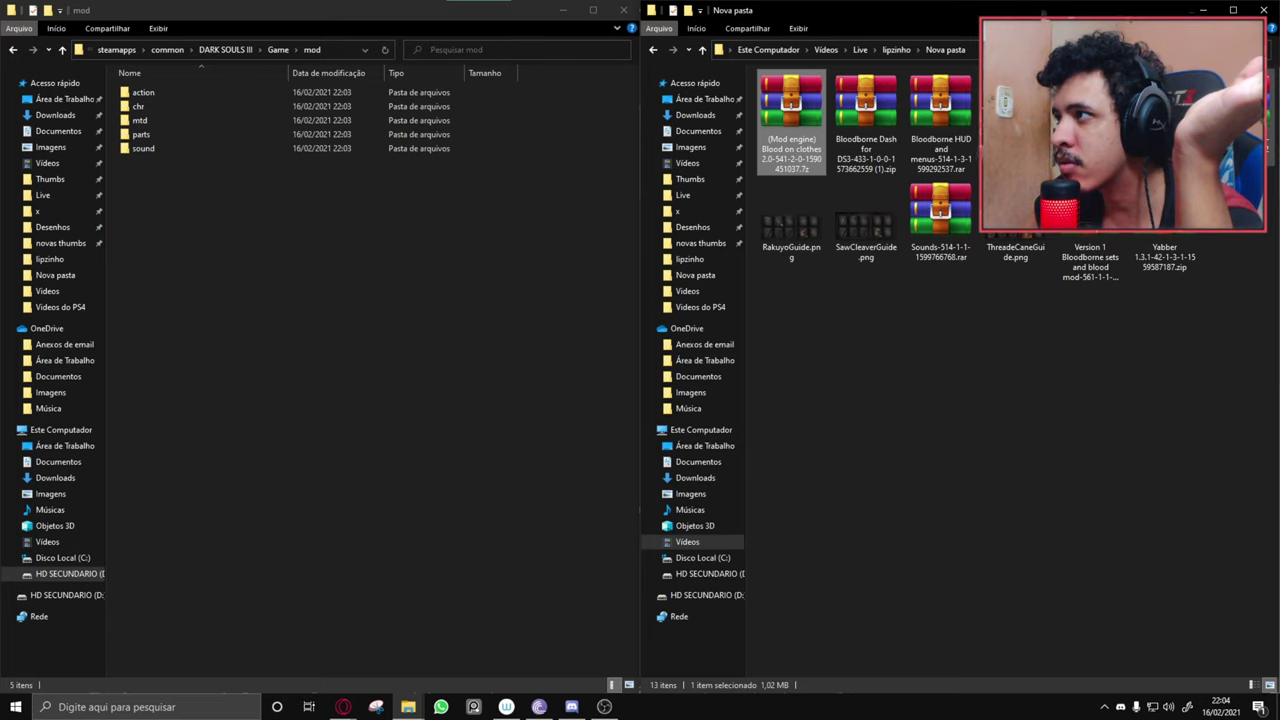
Extract the param and parts folders from the Version 1 Bloodborne sets and blood archive into the mod folder and close the archive.
left_click(1090, 262)
double_click(1090, 262)
left_click_drag(176, 158, 440, 175)
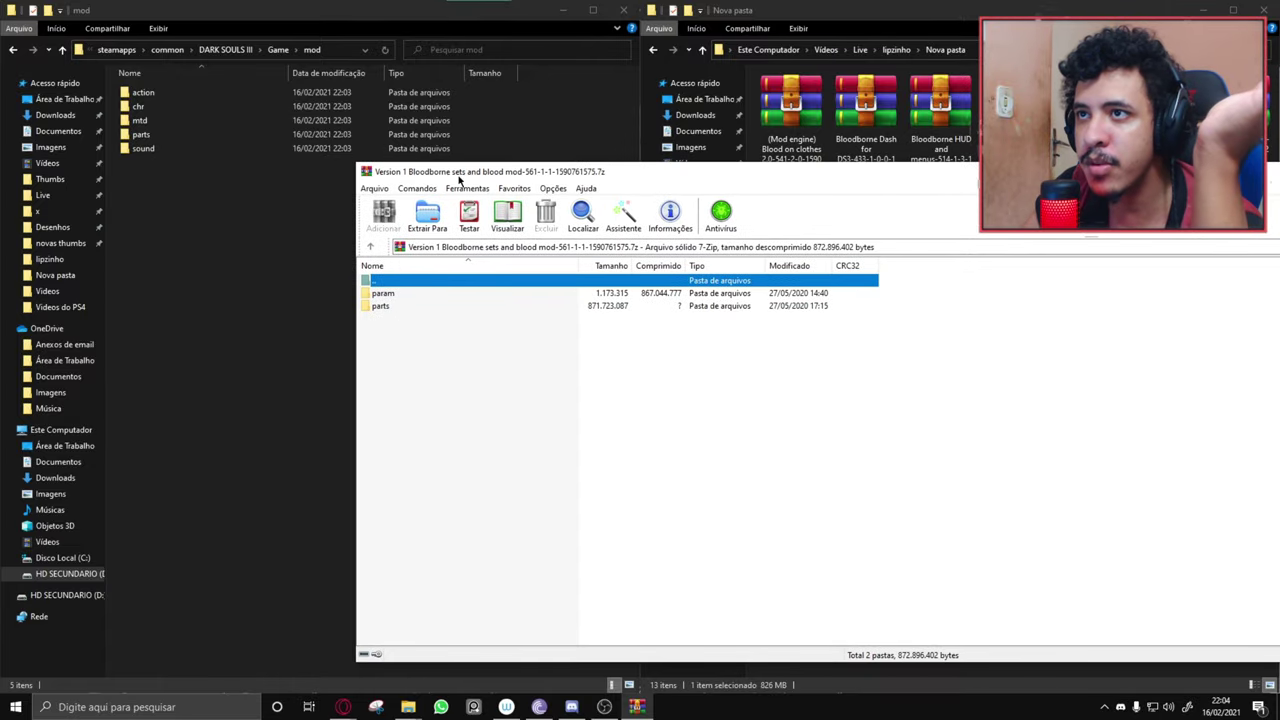
left_click(400, 305)
left_click(402, 294, "shift")
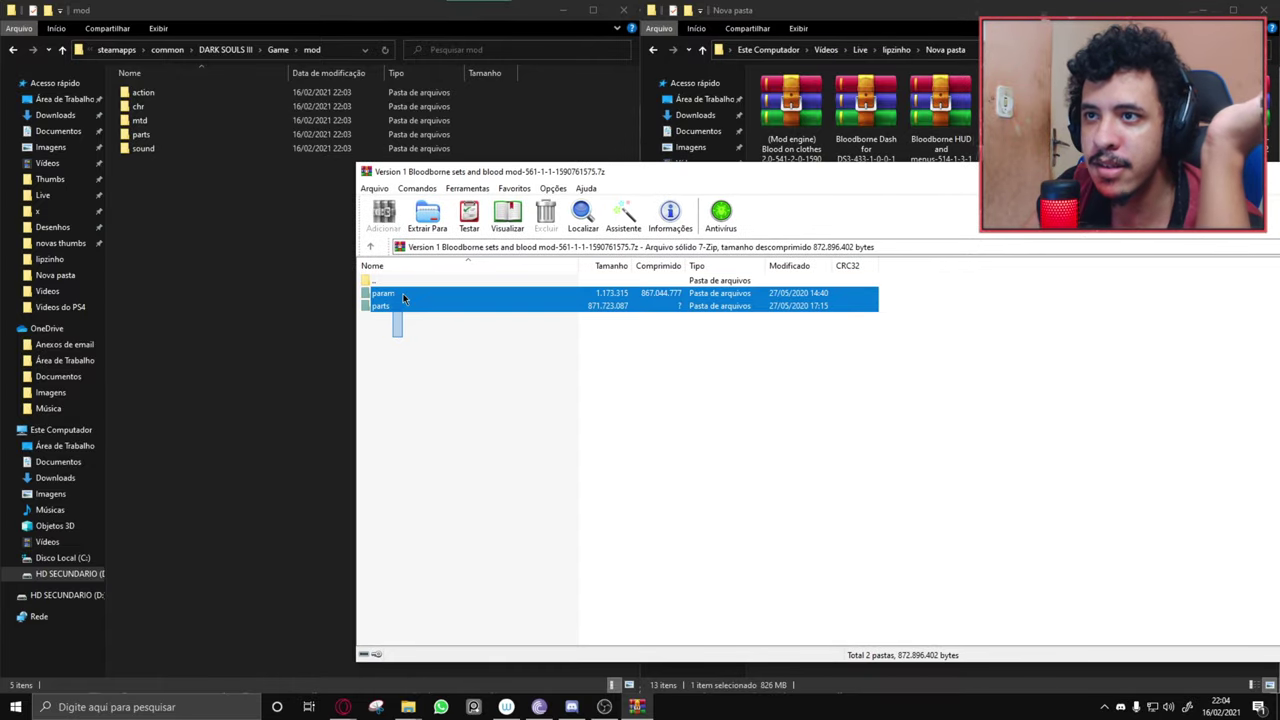
left_click_drag(160, 222, 160, 222)
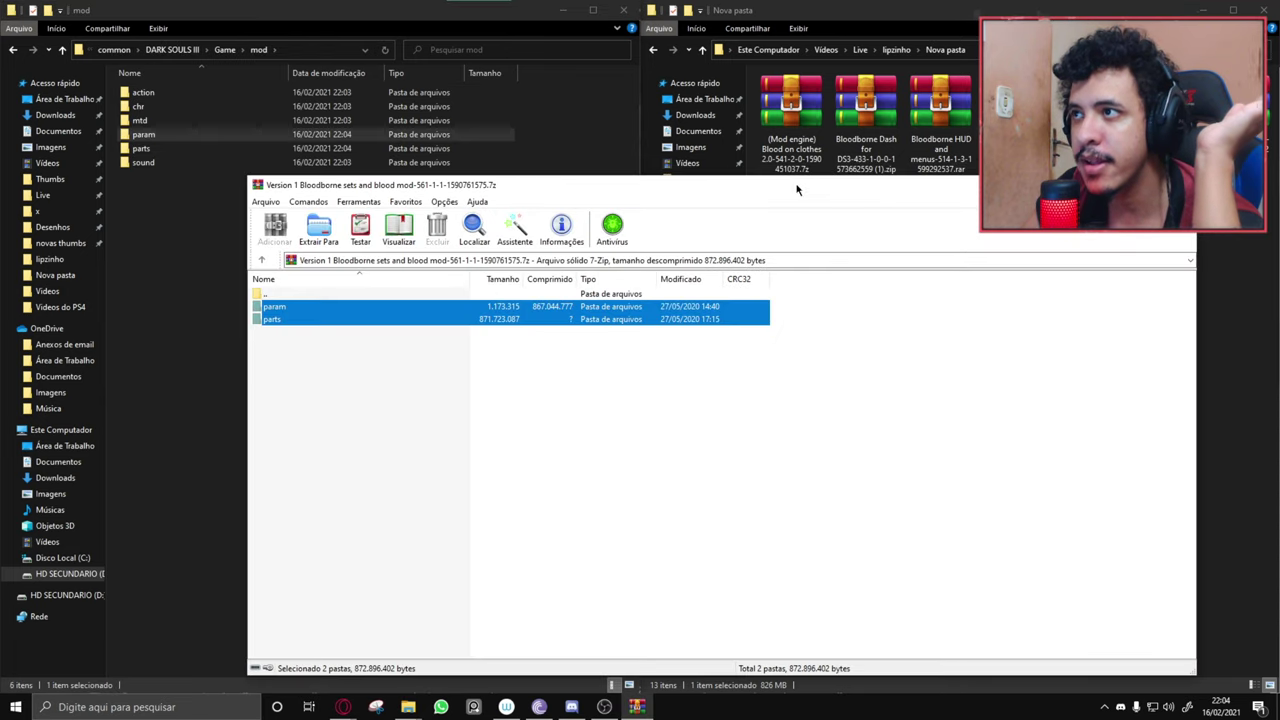
left_click_drag(797, 189, 589, 177)
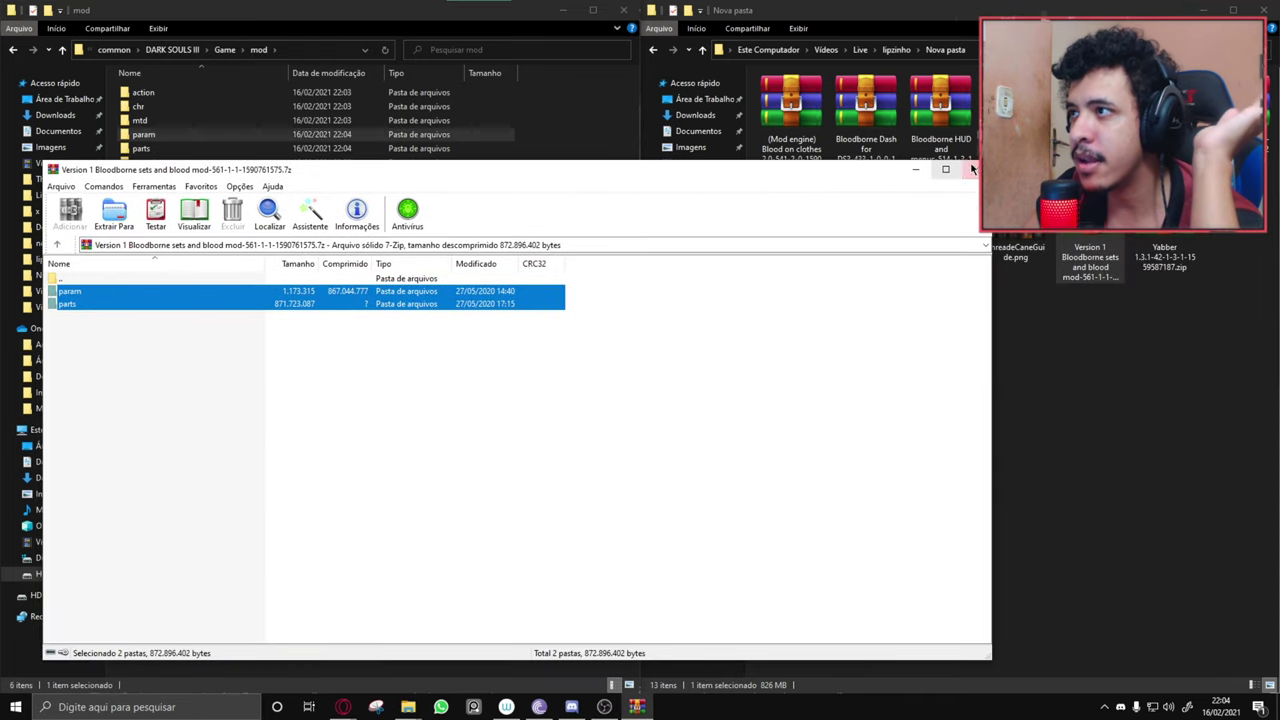
left_click(966, 168)
Highlight the Blood on clothes entry in the video description's mod list and return to the mod and Nova pasta folder windows.
left_click(299, 672)
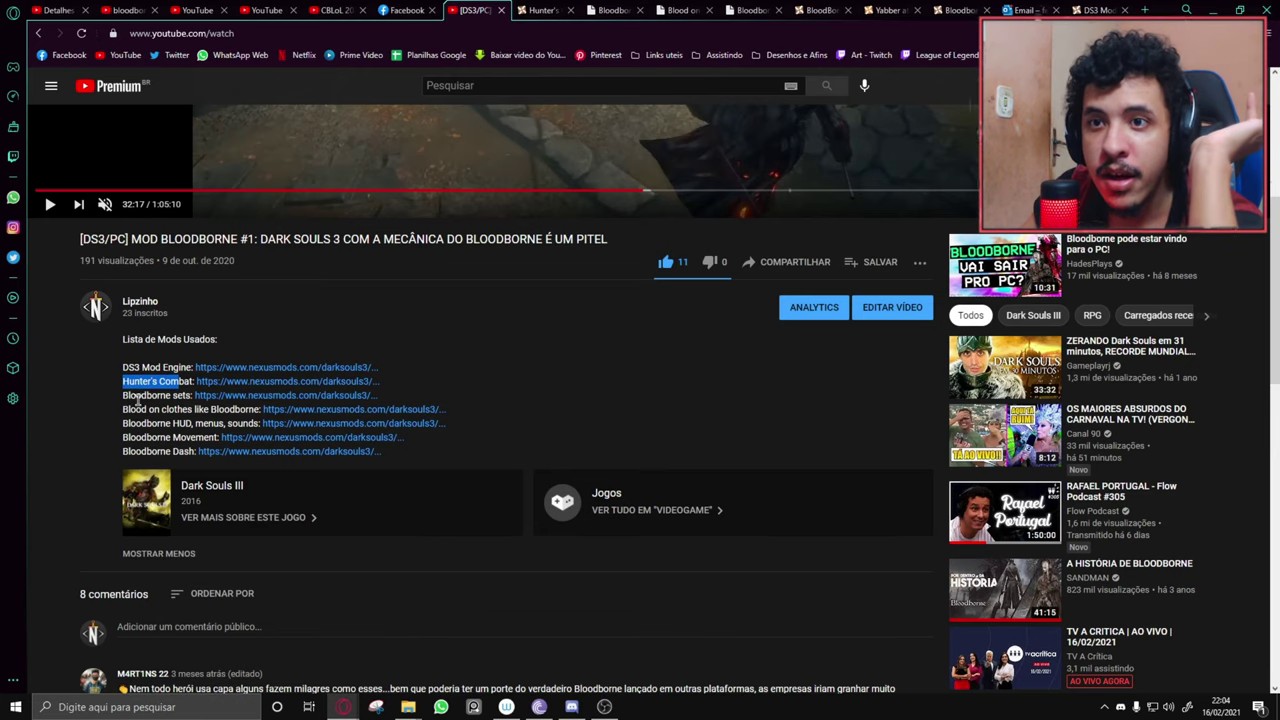
left_click_drag(137, 400, 212, 410)
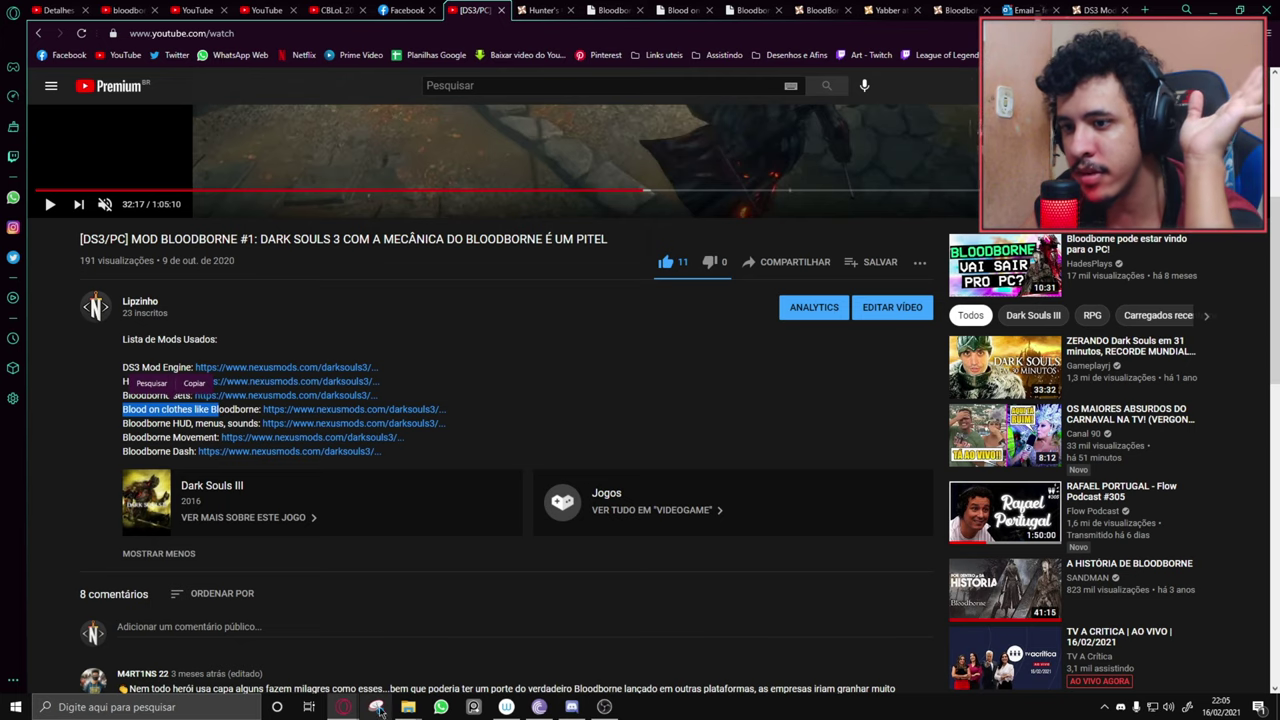
mouse_move(400, 695)
left_click(370, 645)
left_click(447, 645)
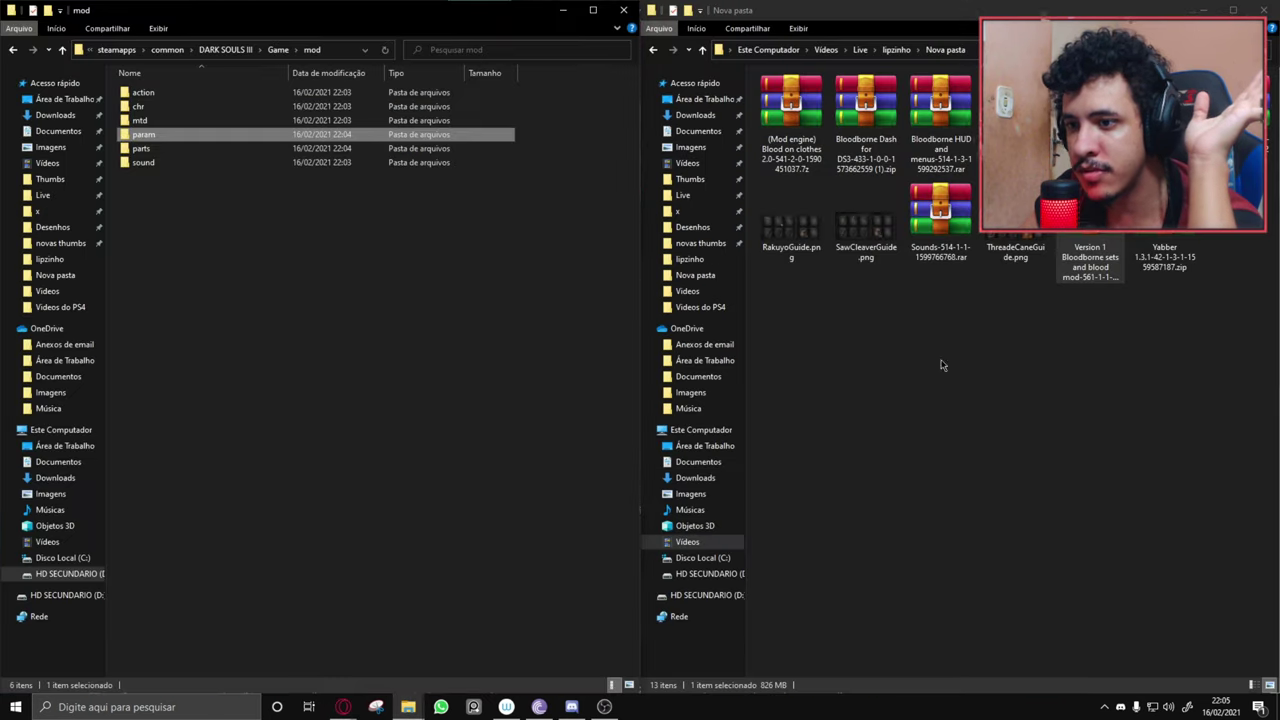
Extract the param folder from the Blood on clothes archive into the mod folder, replacing the existing file, and close the archive.
double_click(799, 122)
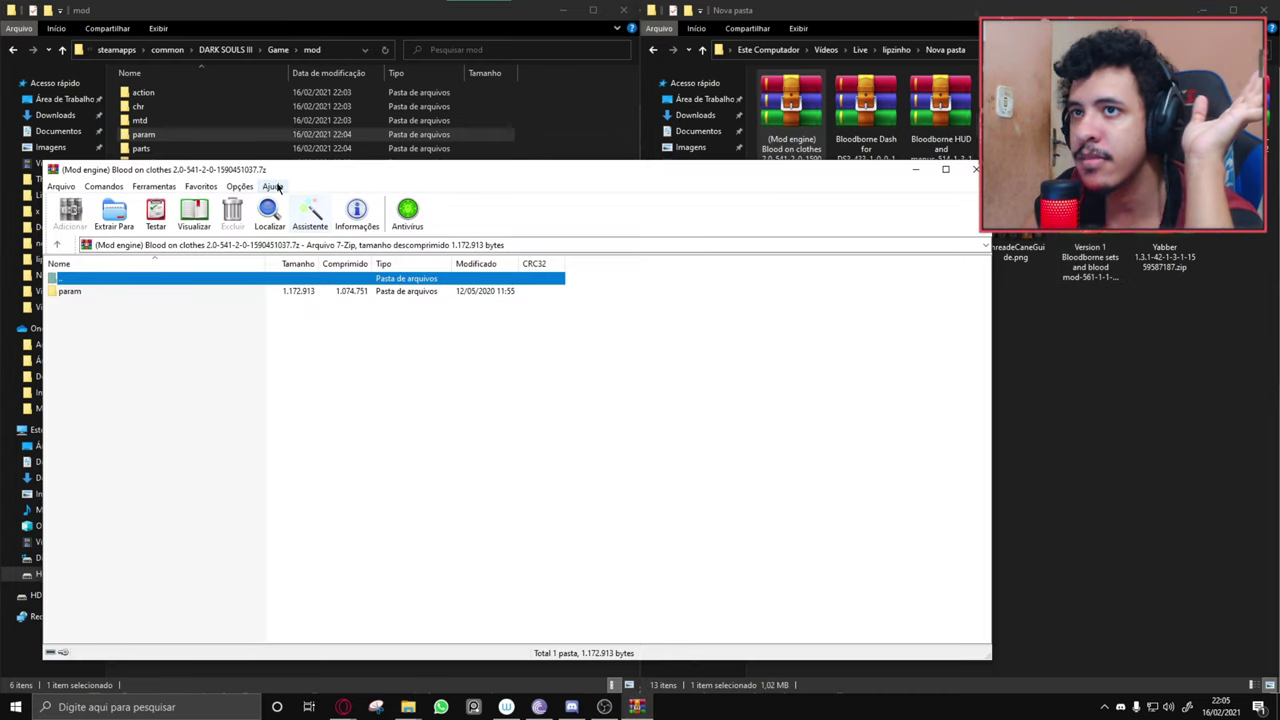
left_click_drag(285, 183, 718, 183)
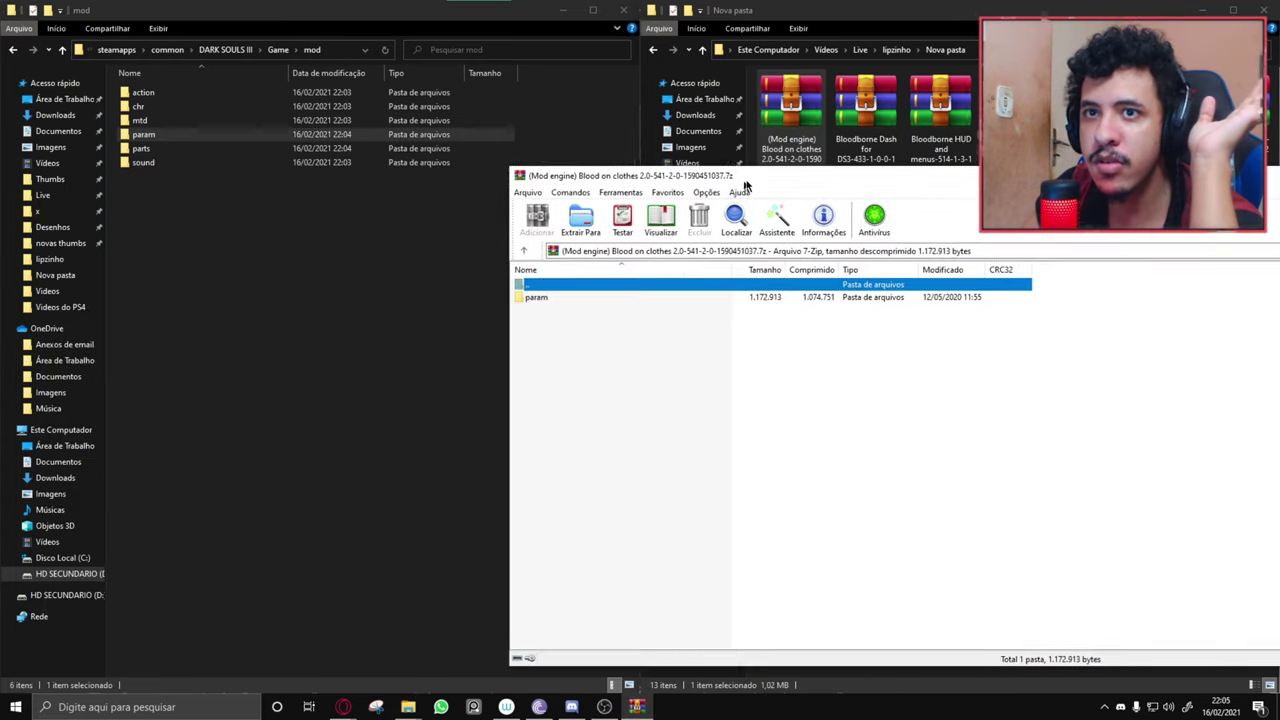
left_click_drag(528, 299, 173, 264)
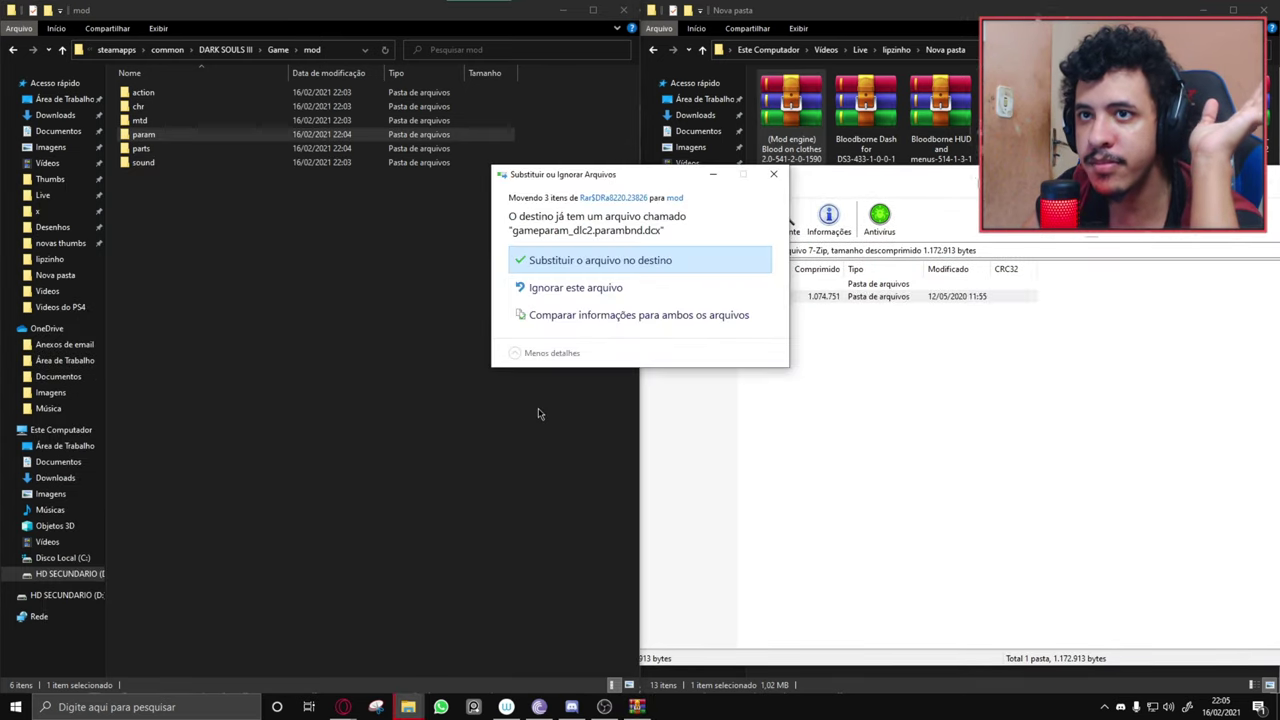
left_click(568, 262)
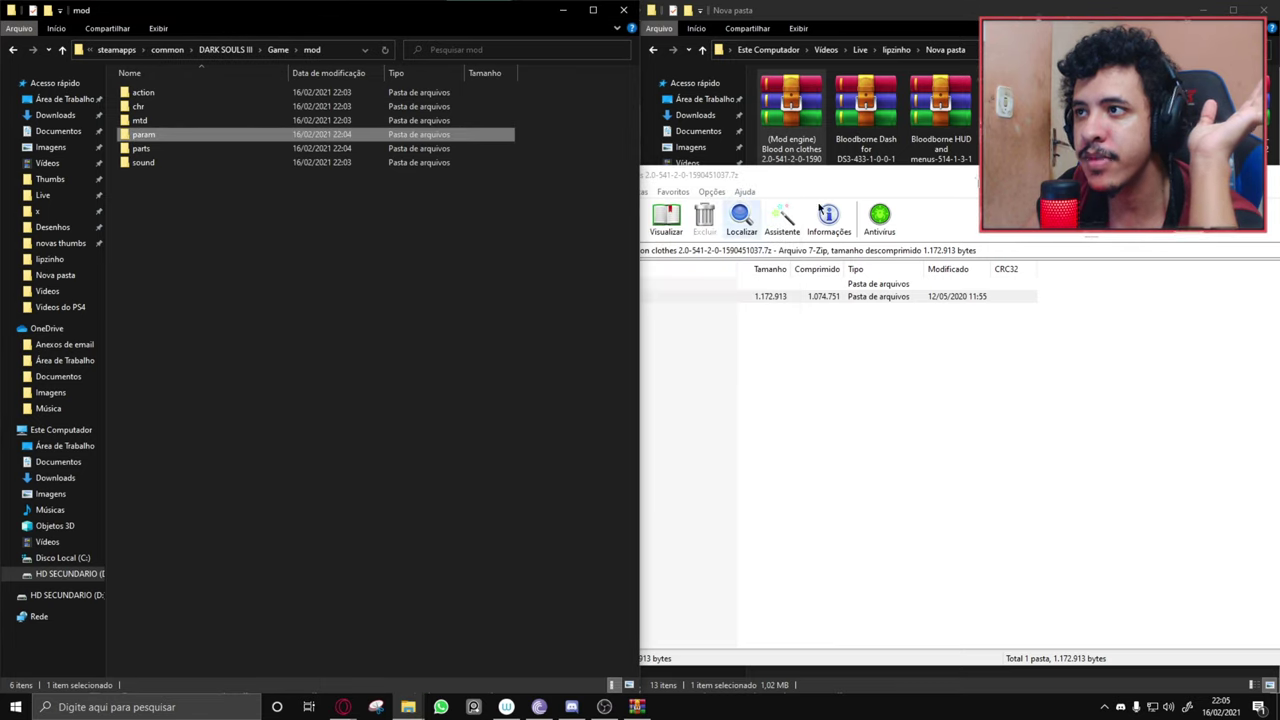
left_click_drag(882, 182, 510, 204)
key("Escape")
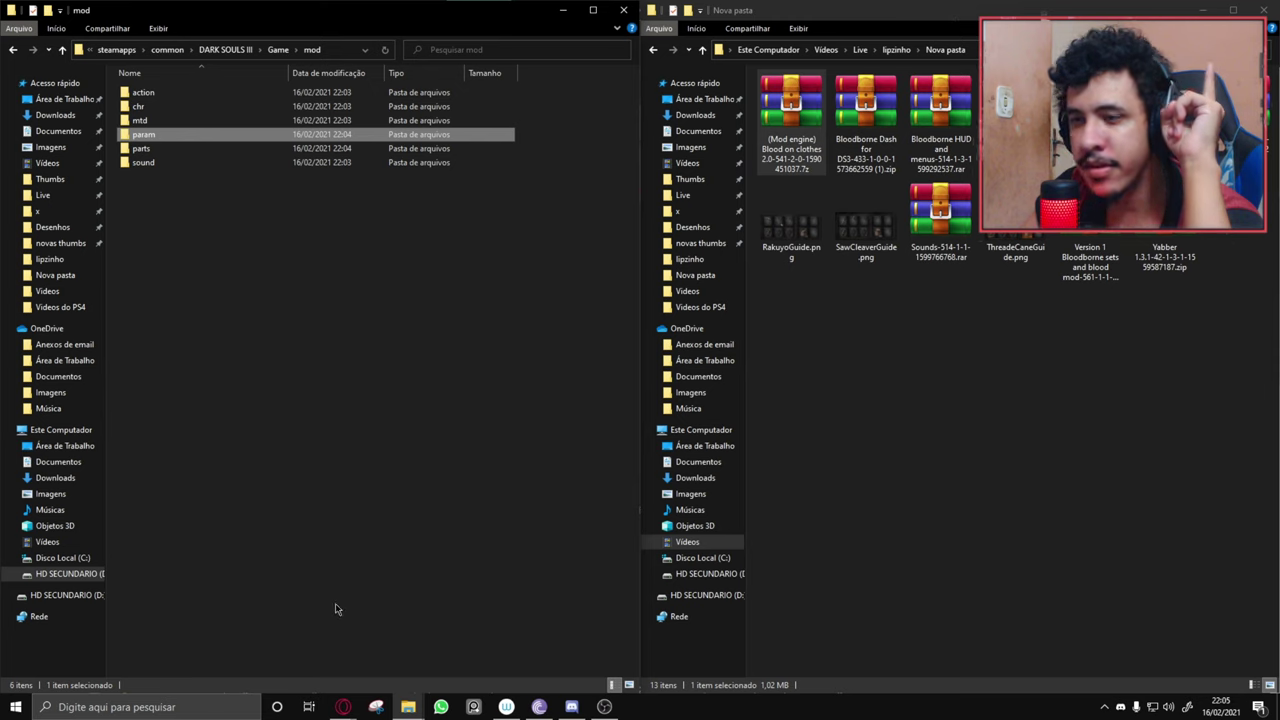
Open the Bloodborne sets mod page from the video description's link and find its Install section.
mouse_move(343, 707)
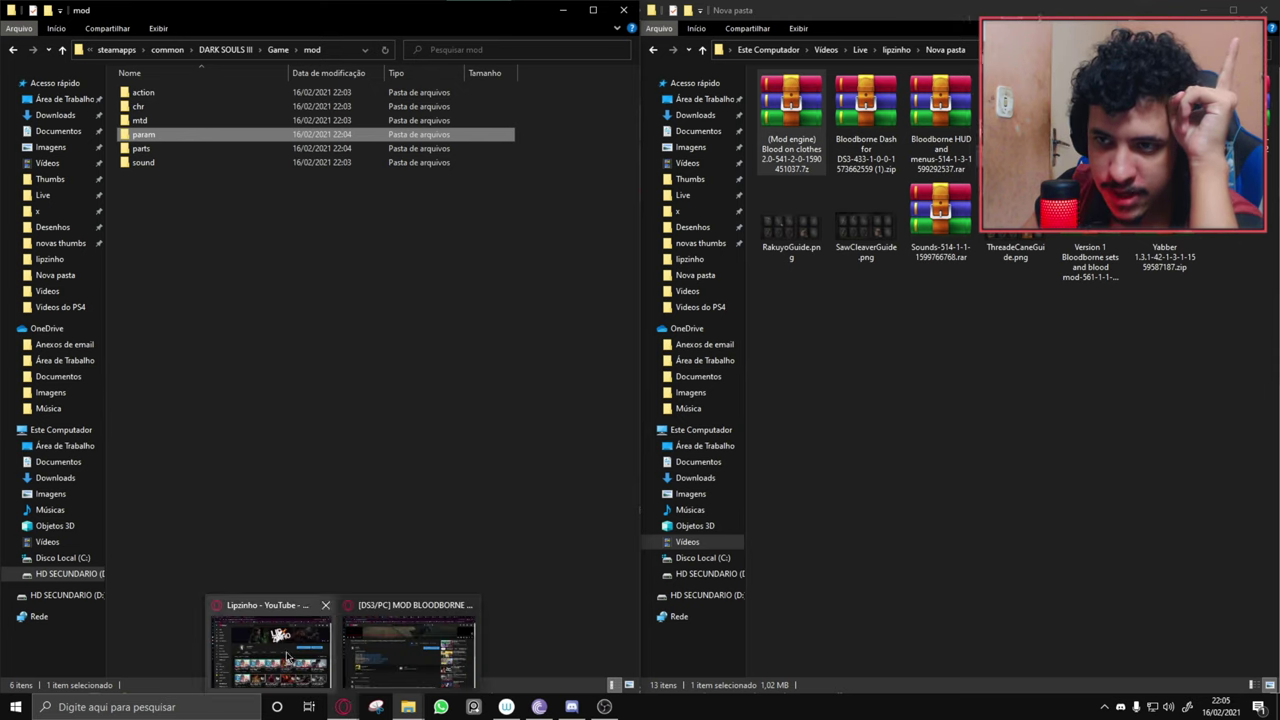
left_click(408, 652)
left_click(492, 388)
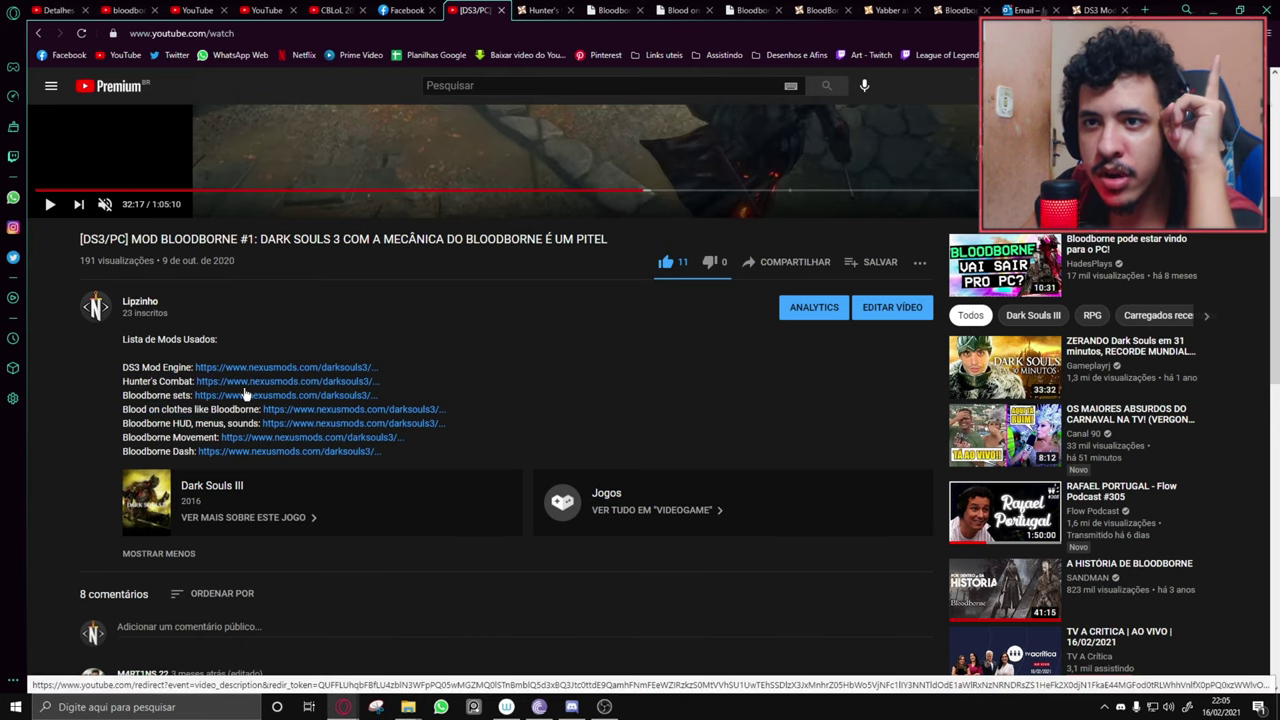
left_click(240, 396)
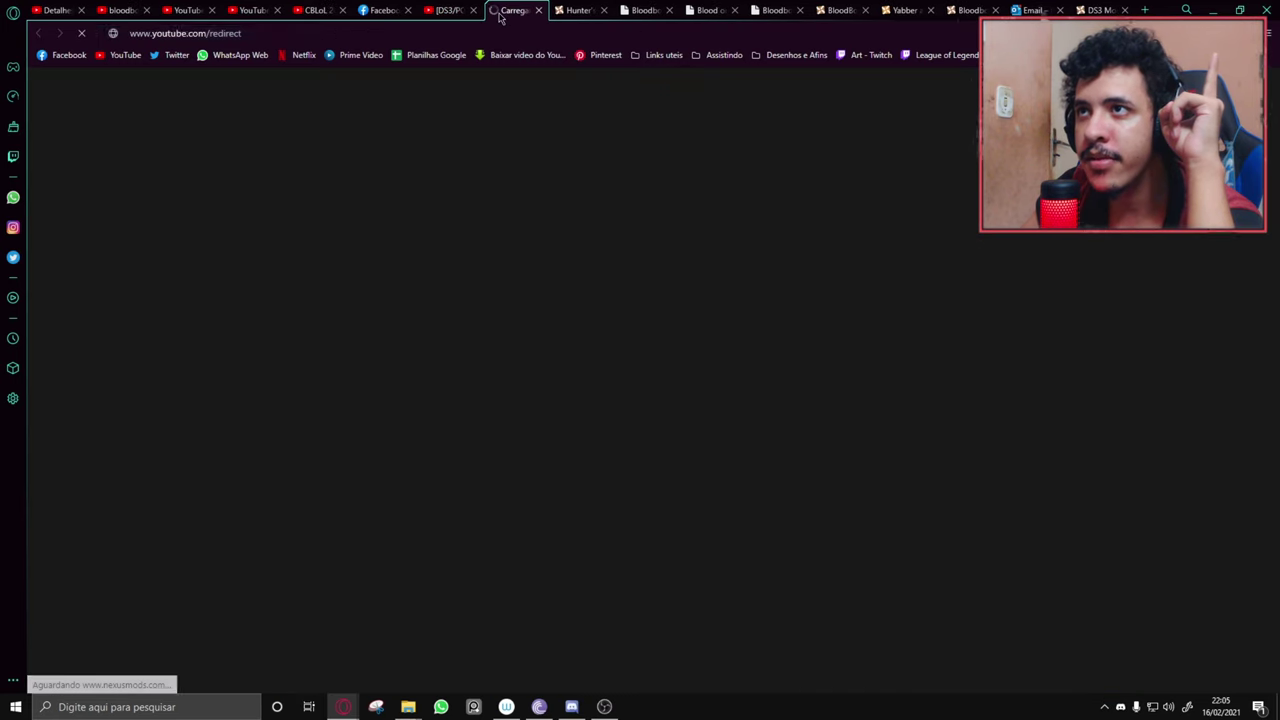
scroll(390, 344, "down", 4)
scroll(390, 344, "down", 3)
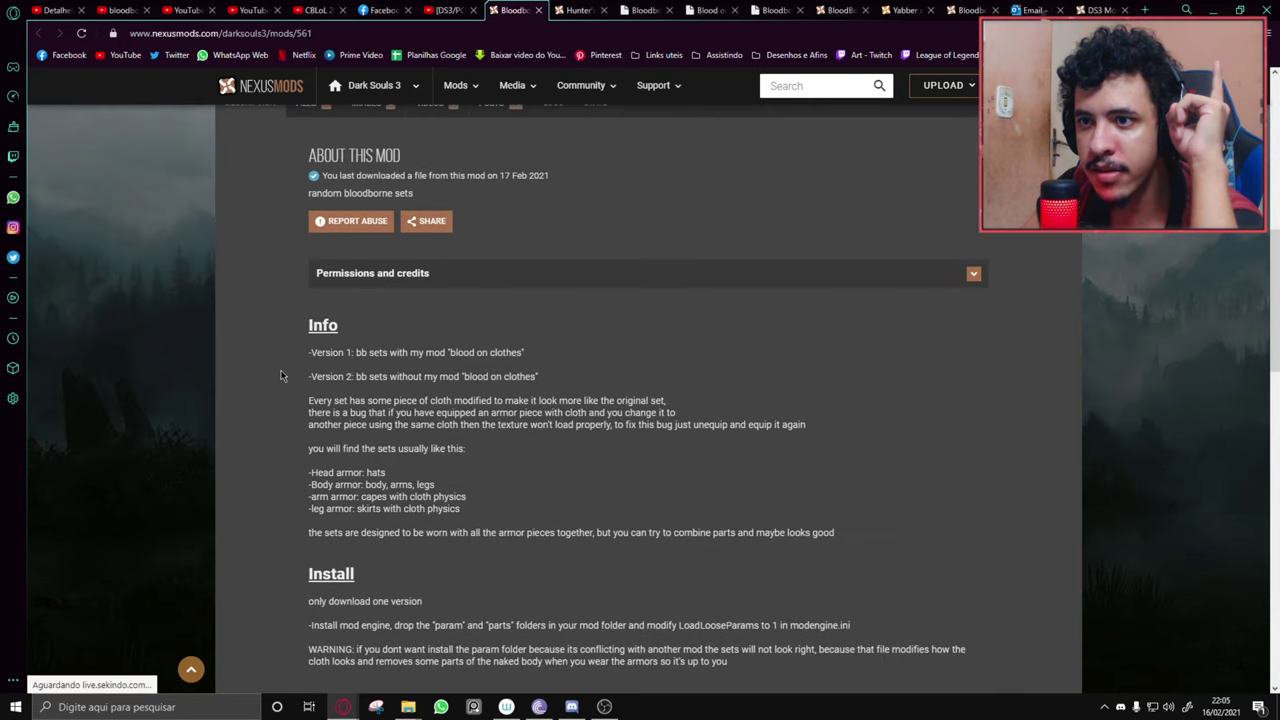
scroll(281, 376, "down", 1)
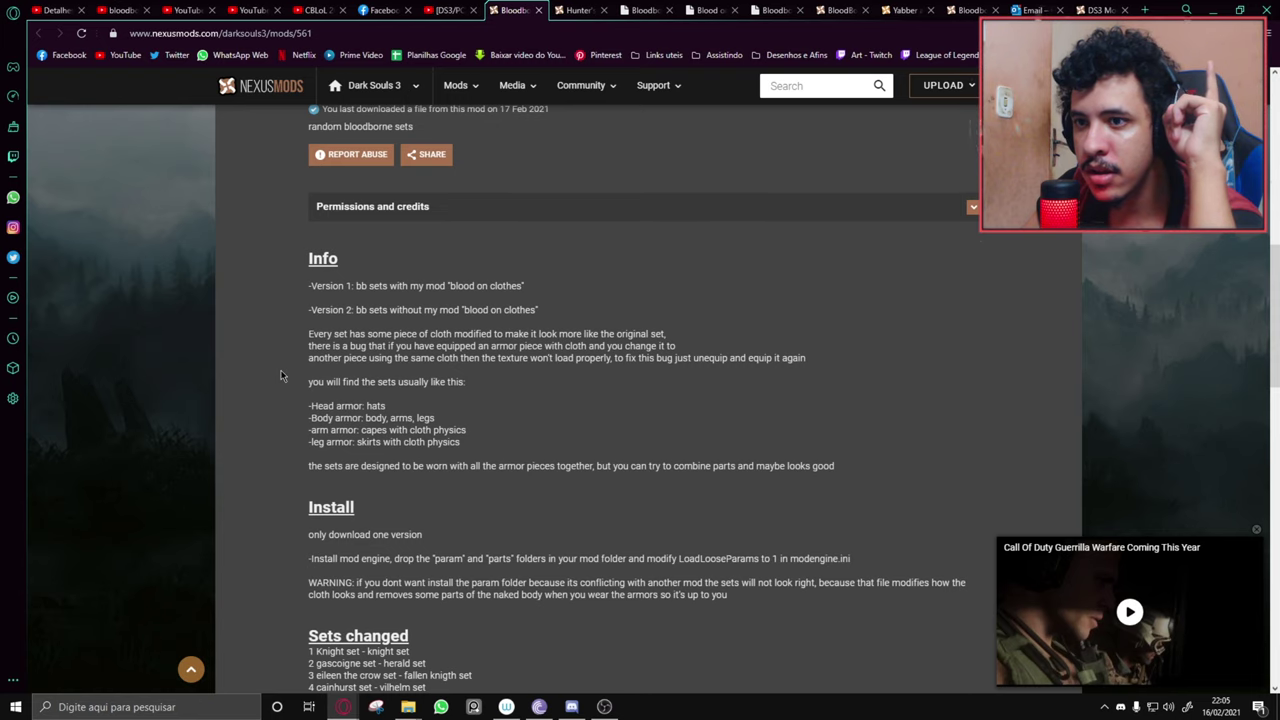
scroll(281, 375, "down", 1)
scroll(722, 476, "down", 2)
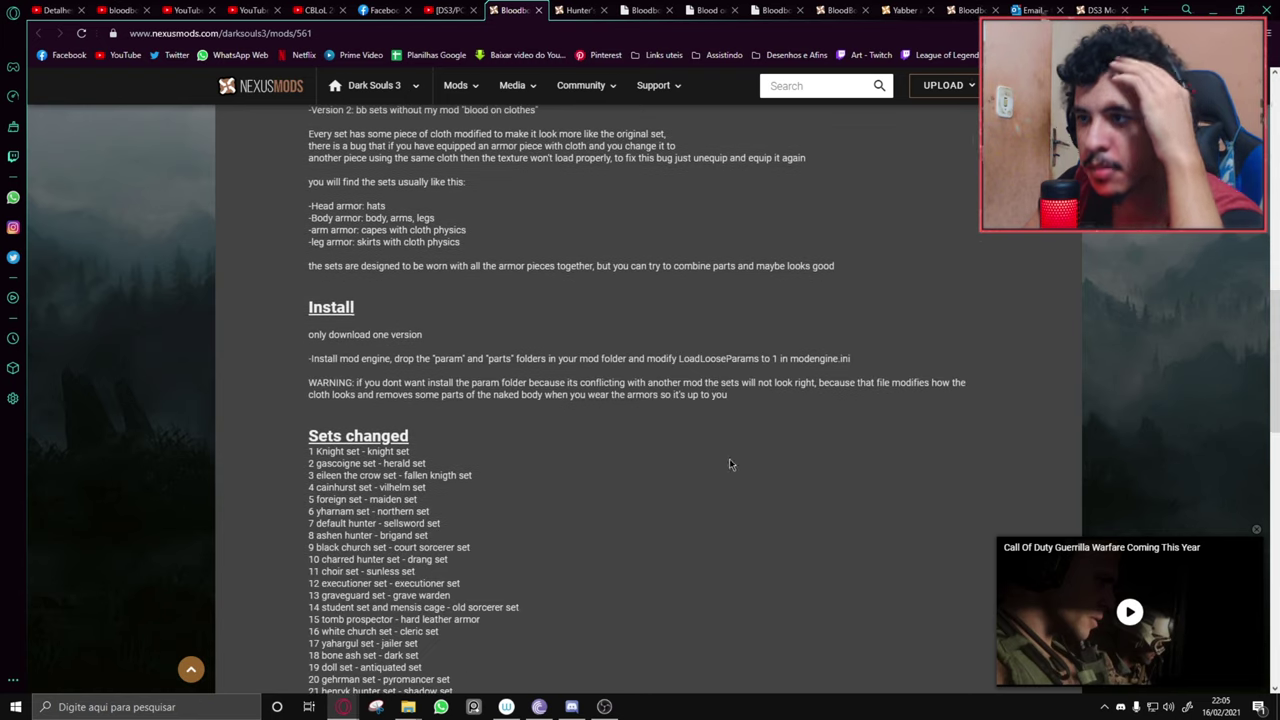
Read the Install instructions, highlighting the param and parts folder directions and the modengine.ini change.
left_click_drag(313, 356, 466, 361)
left_click(518, 358)
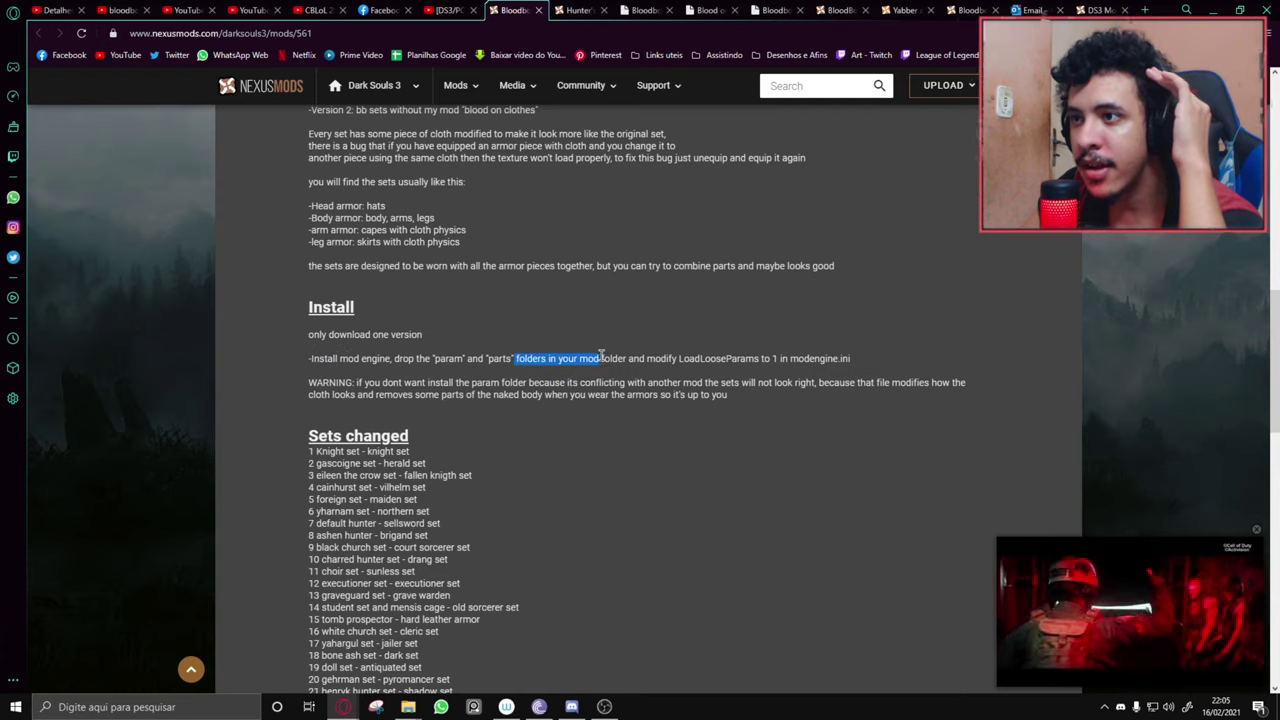
left_click_drag(654, 356, 683, 358)
left_click(730, 352)
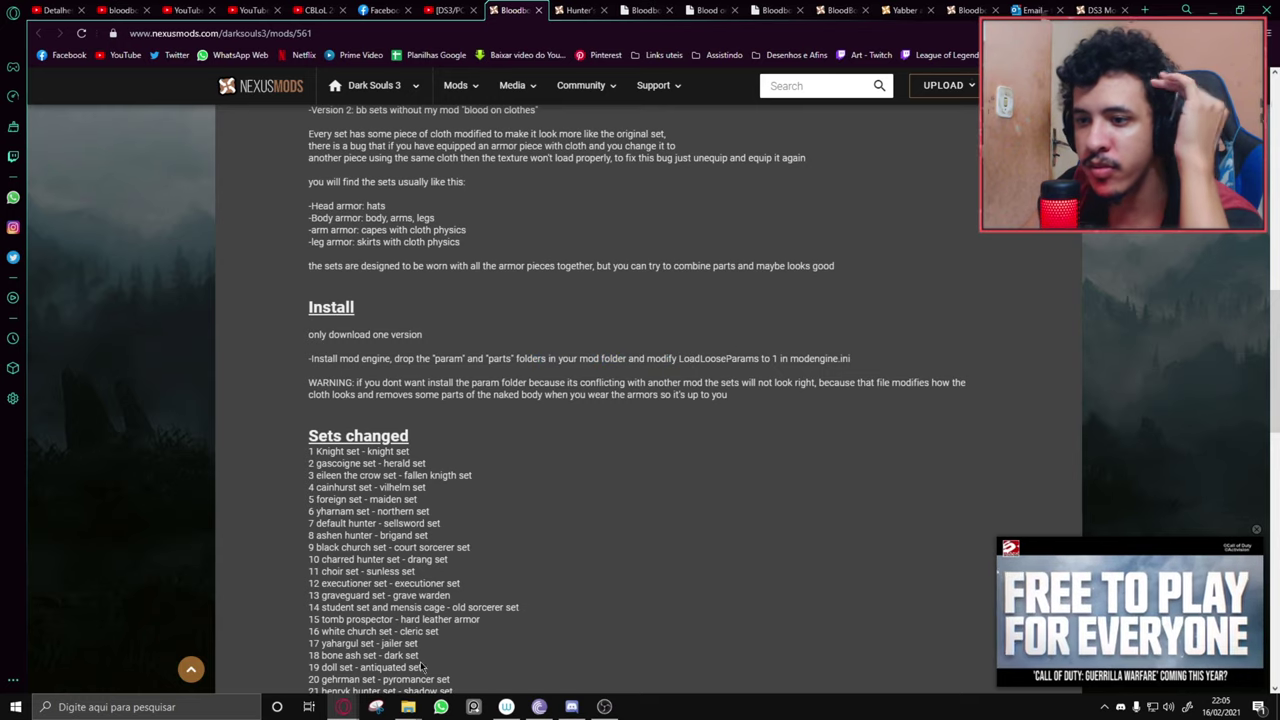
Open modengine.ini from the Game folder and highlight LoadLooseParams in the mod page's Install instructions.
mouse_move(408, 706)
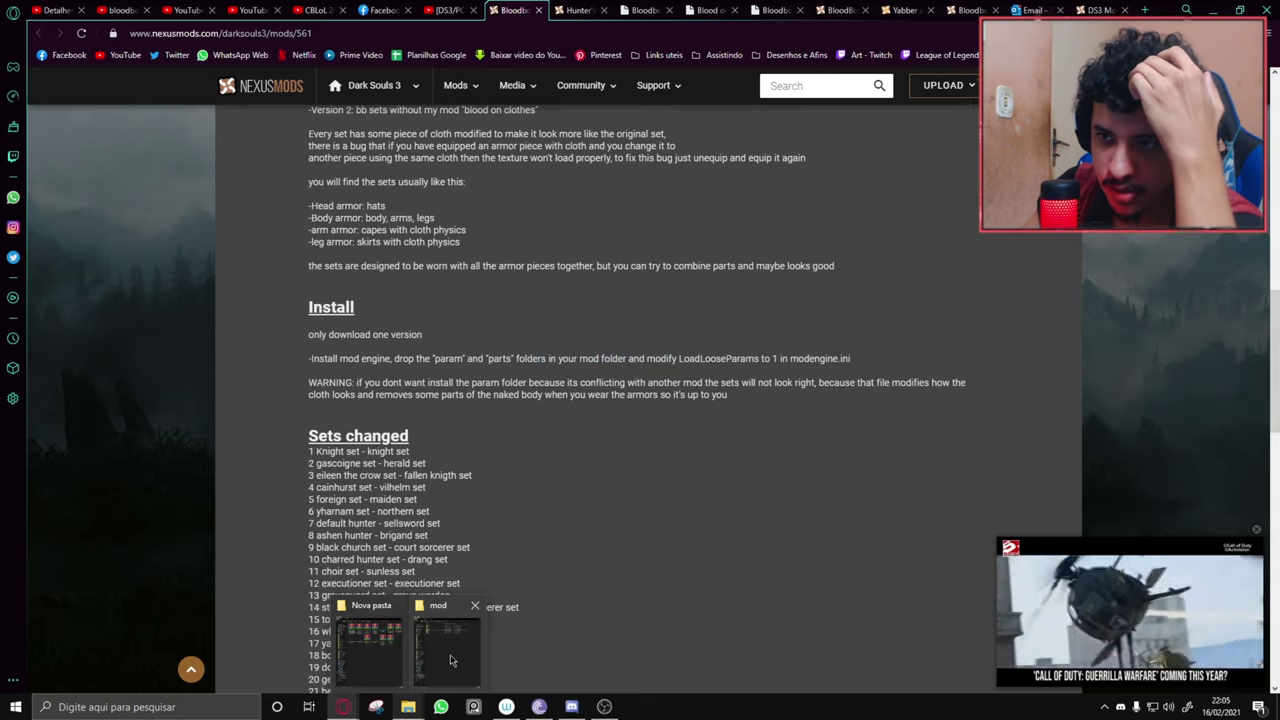
left_click(370, 645)
left_click(13, 49)
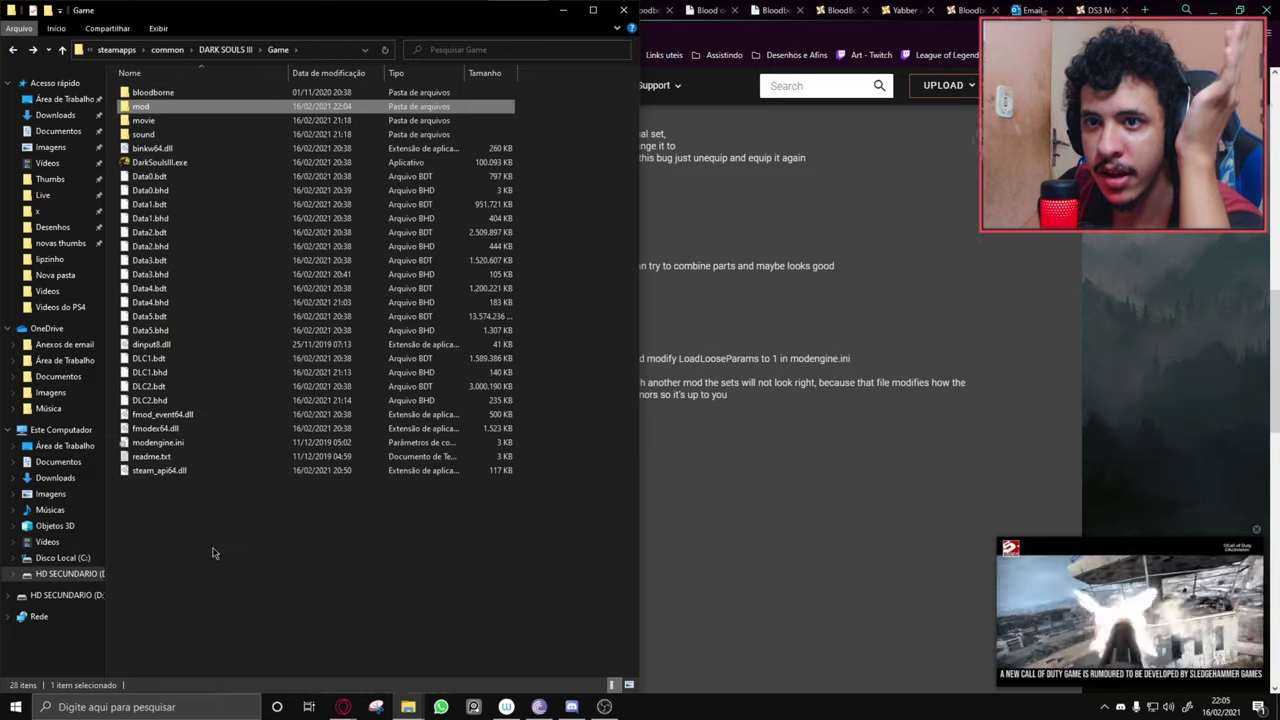
double_click(152, 444)
left_click_drag(504, 178, 352, 94)
left_click(743, 358)
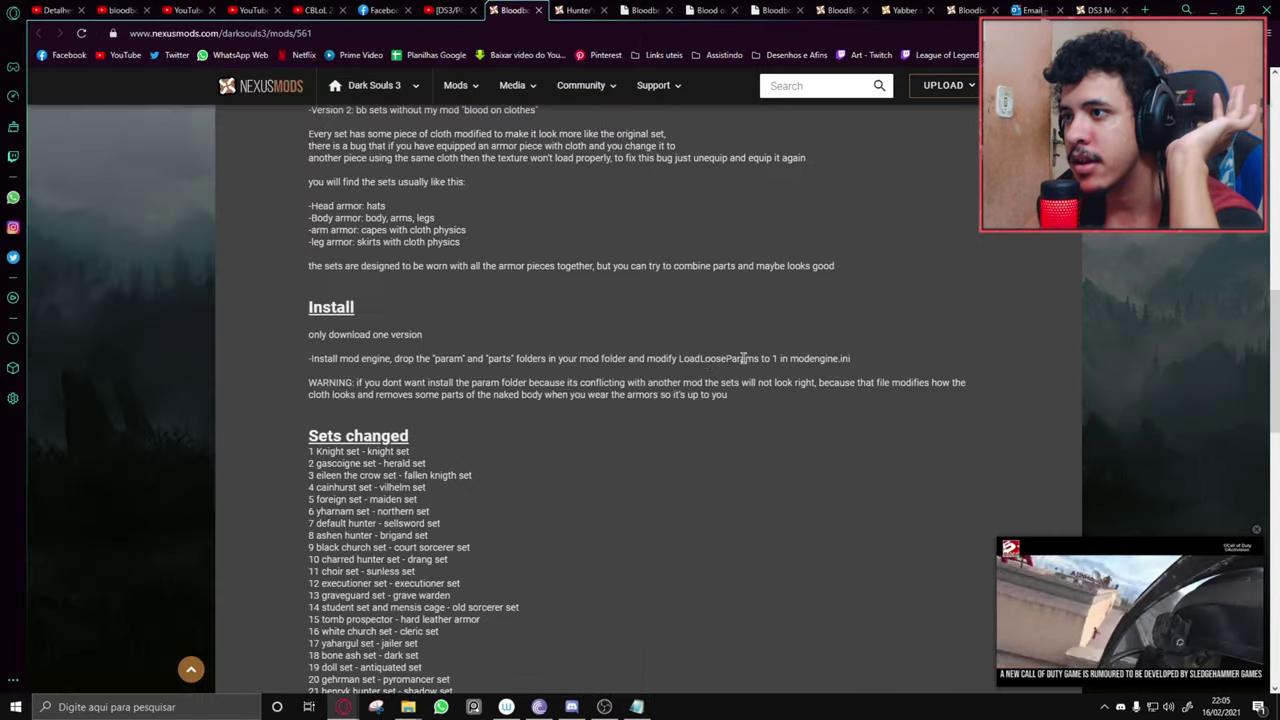
left_click_drag(710, 358, 762, 358)
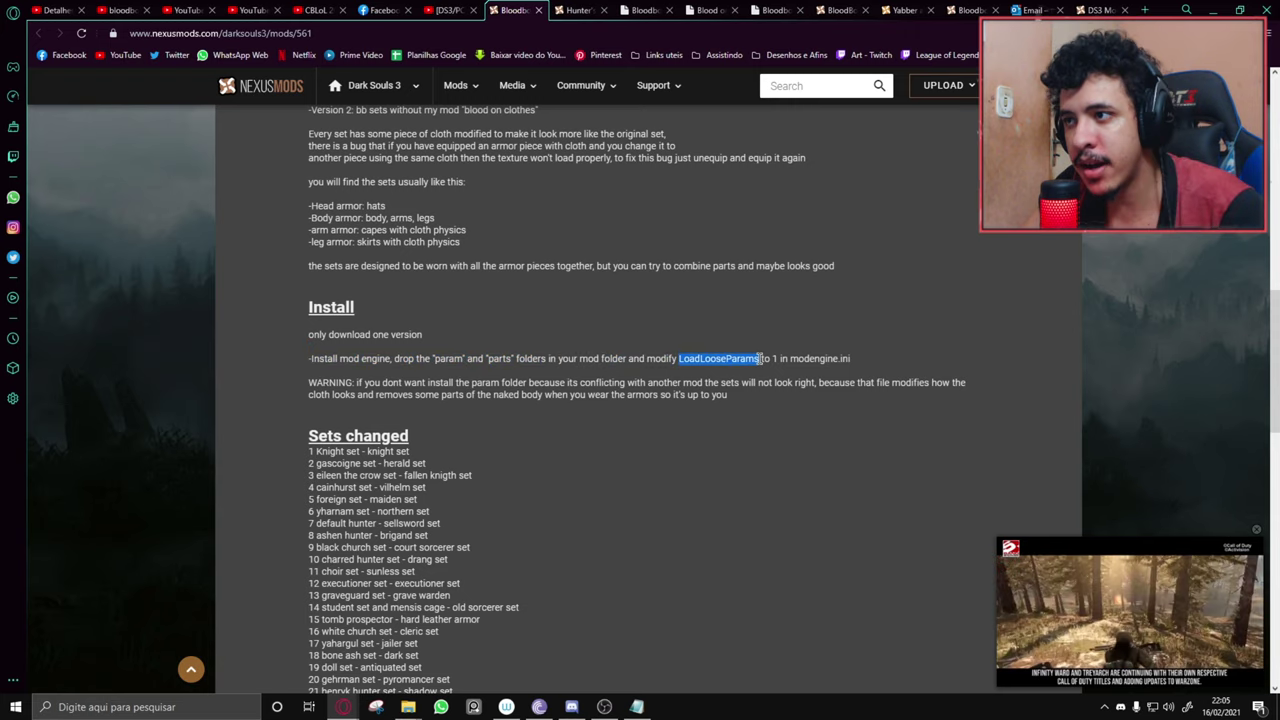
Find the LoadLooseParams setting in modengine.ini and close the search.
left_click(636, 707)
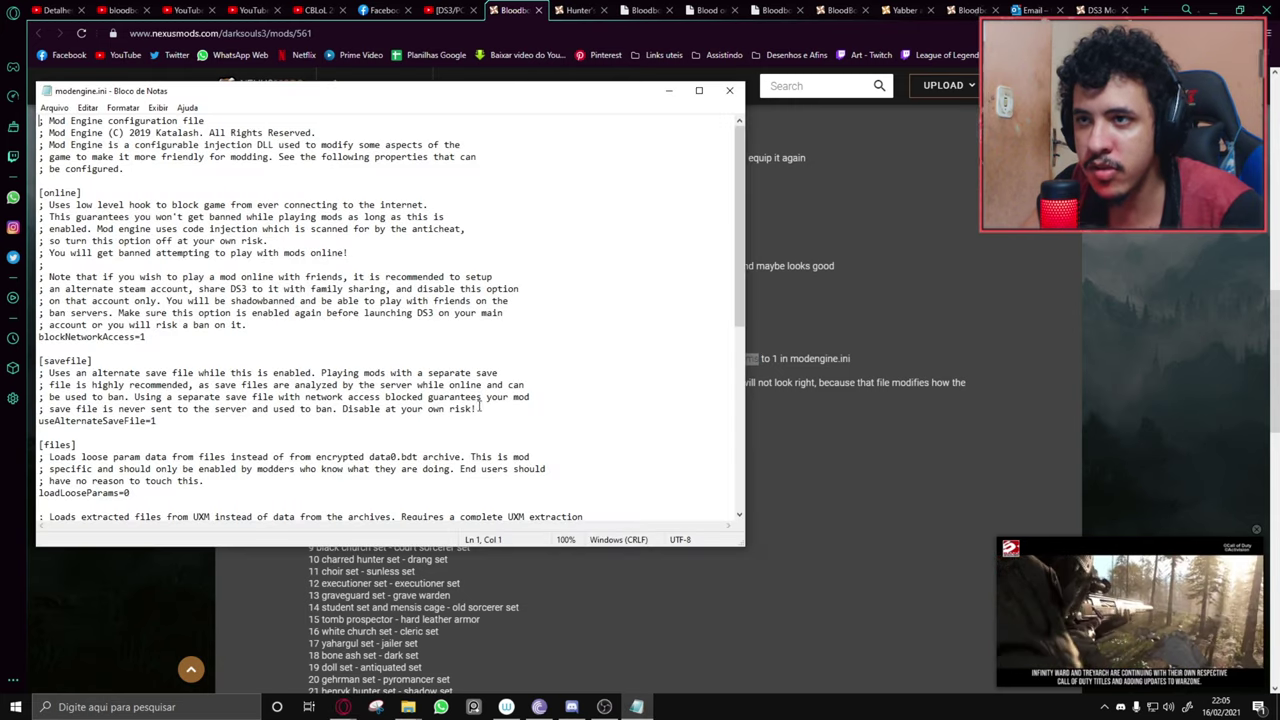
key("ctrl+f")
left_click(323, 236)
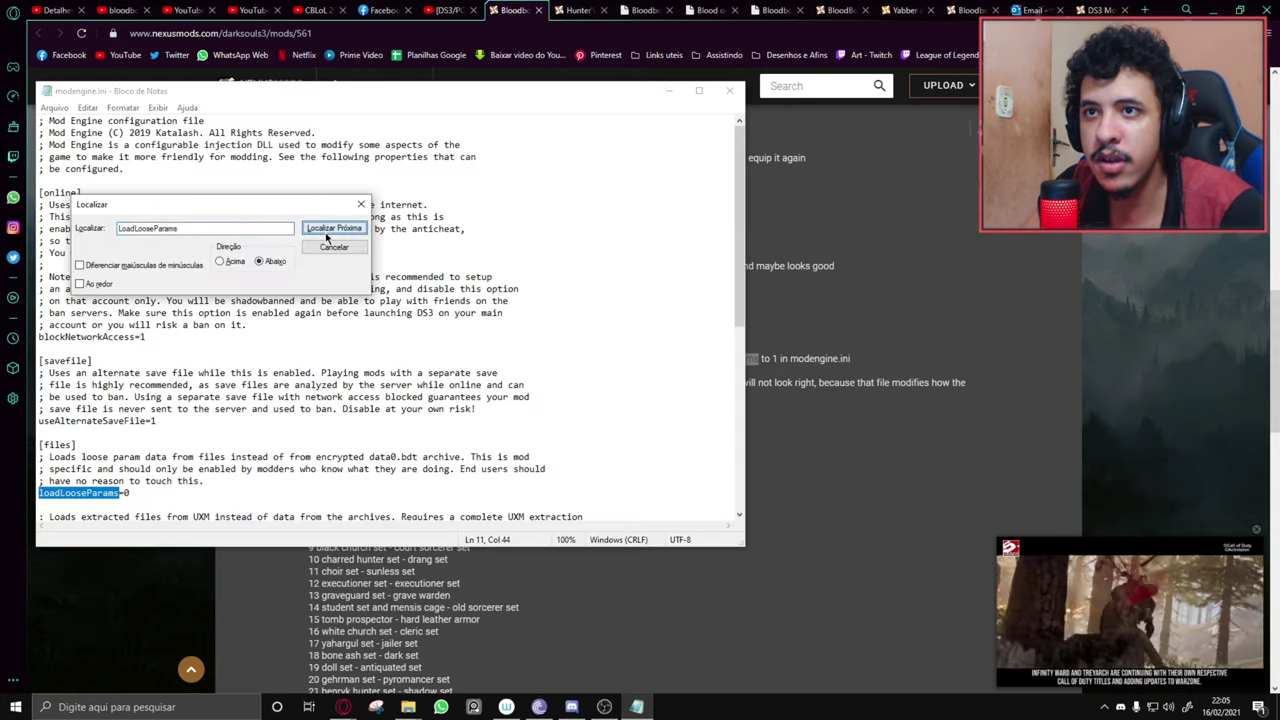
left_click_drag(244, 217, 429, 236)
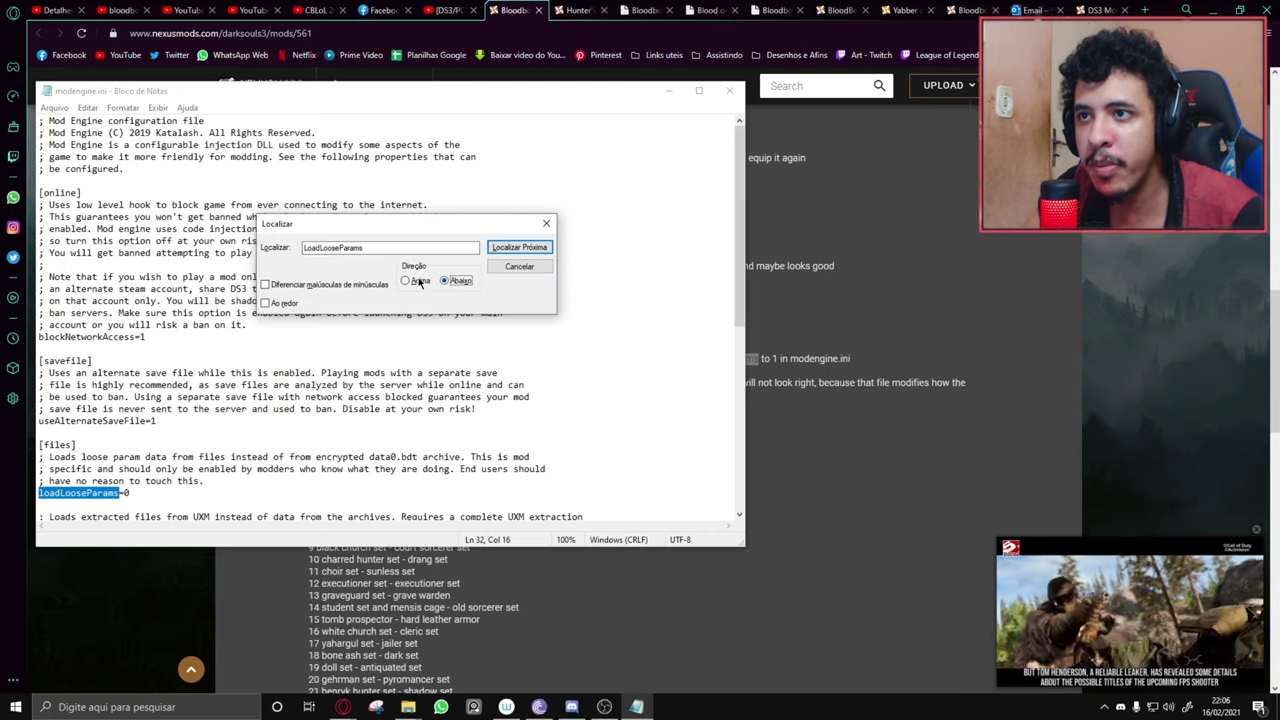
left_click(546, 226)
Set loadLooseParams to 1 in modengine.ini, save the file and close it.
double_click(126, 492)
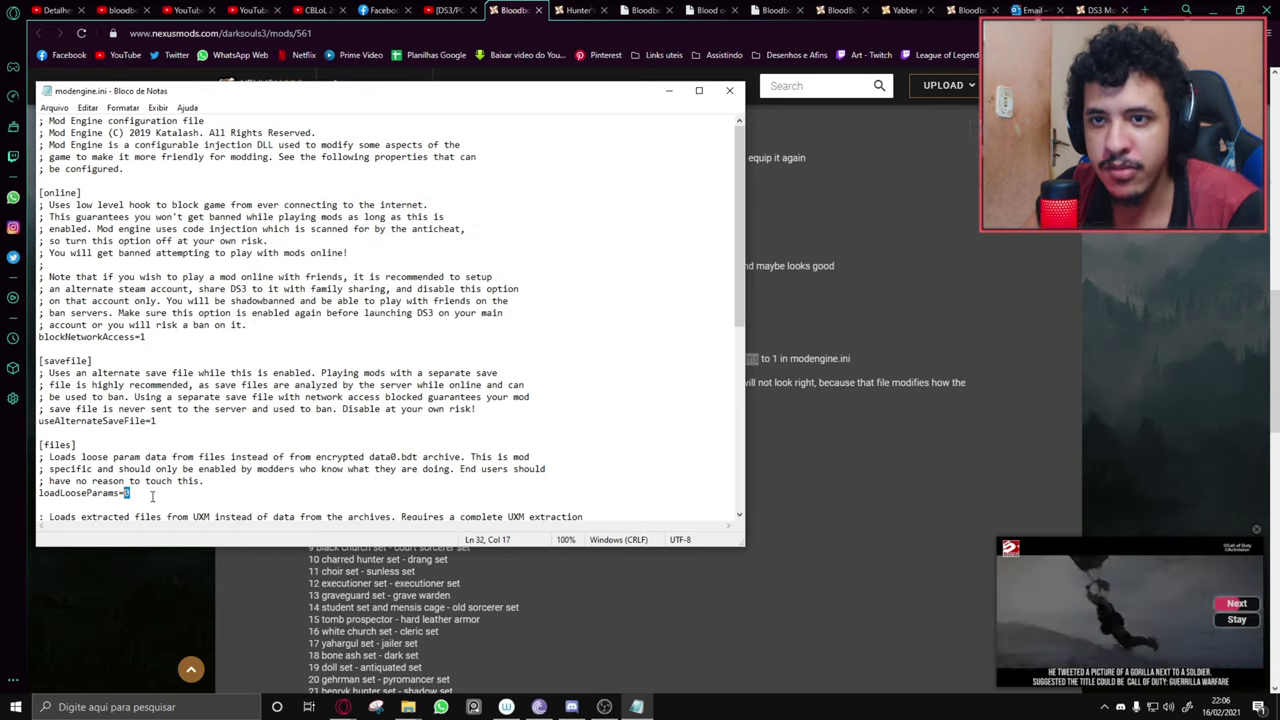
left_click(57, 108)
left_click(62, 167)
left_click(729, 92)
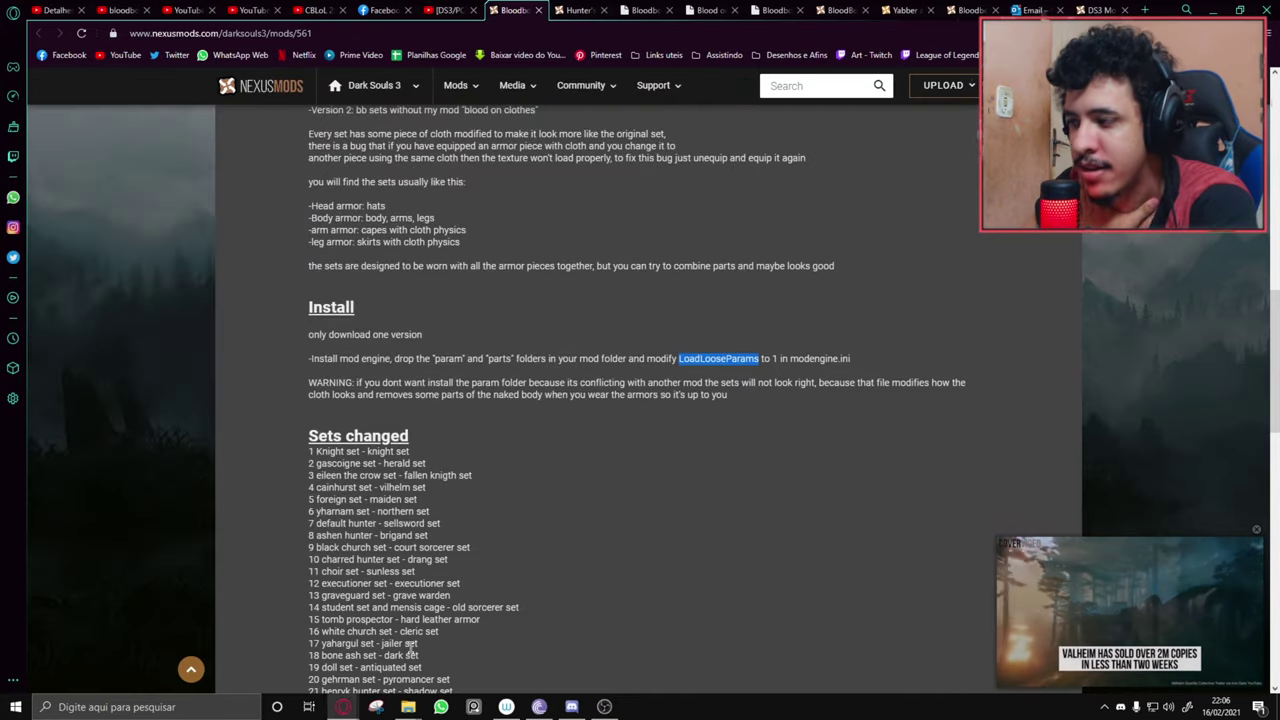
Bring up the Game folder window and open its mod folder.
mouse_move(431, 711)
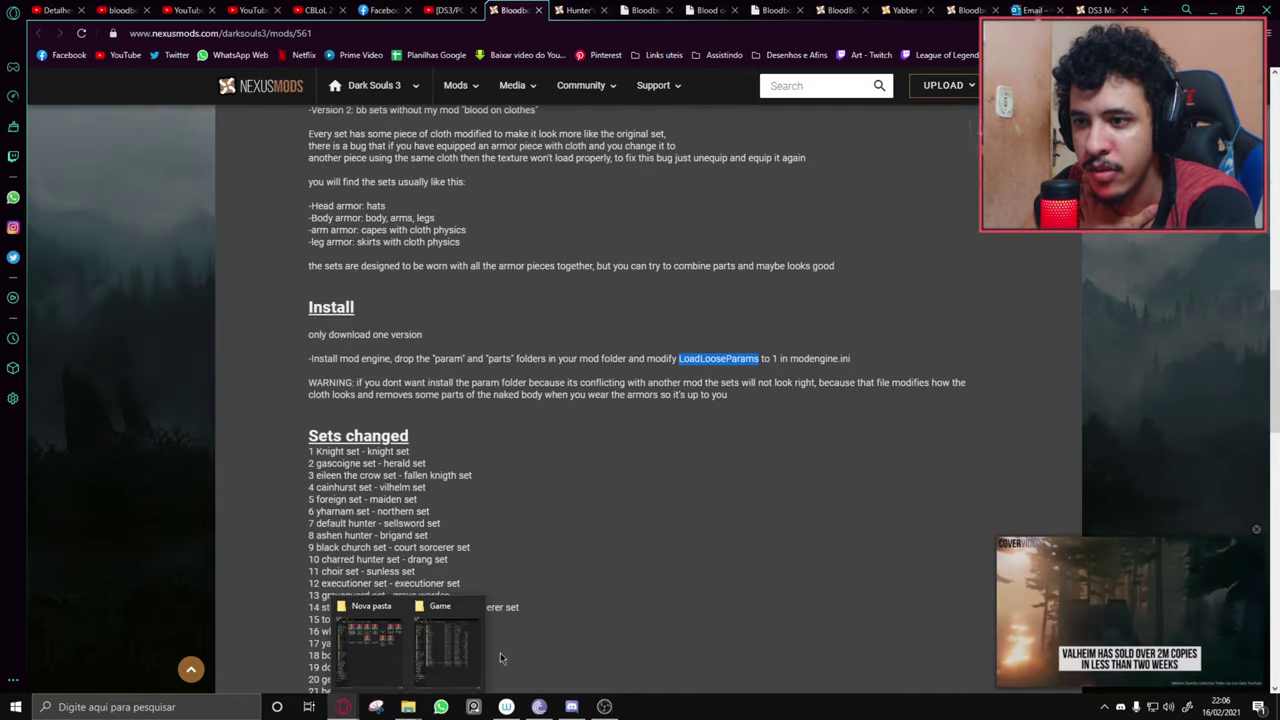
mouse_move(370, 655)
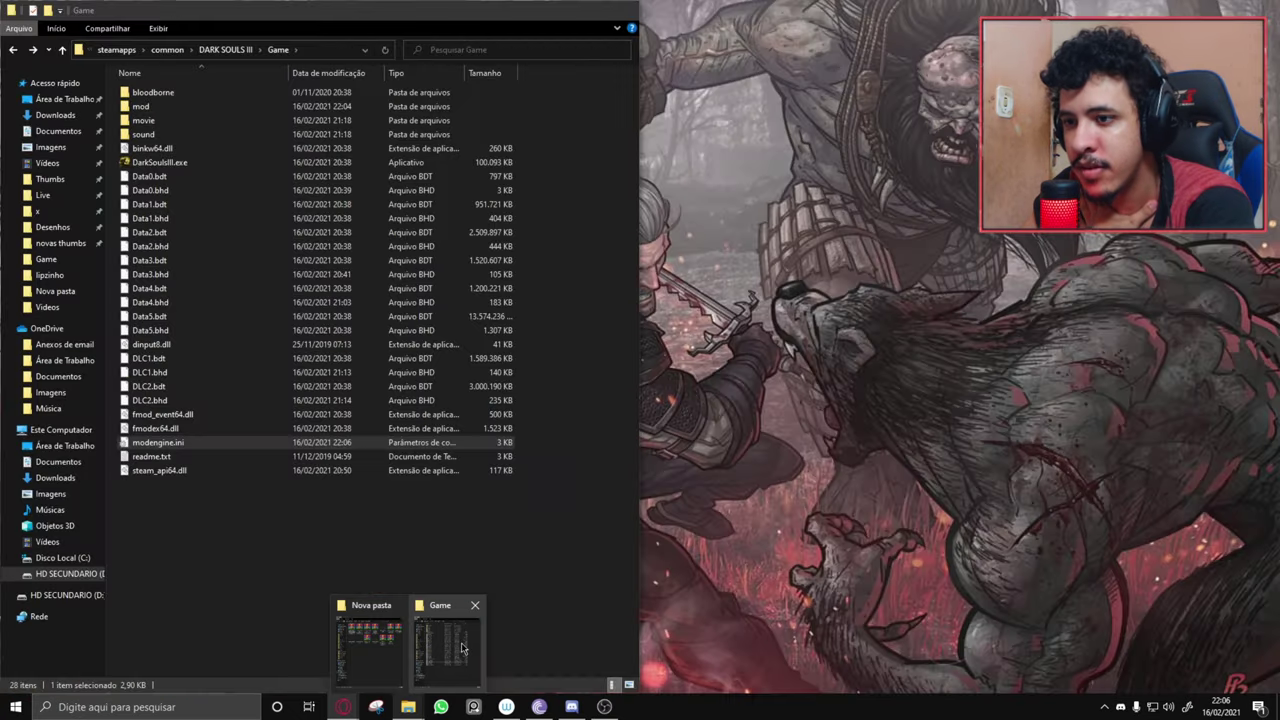
left_click(461, 648)
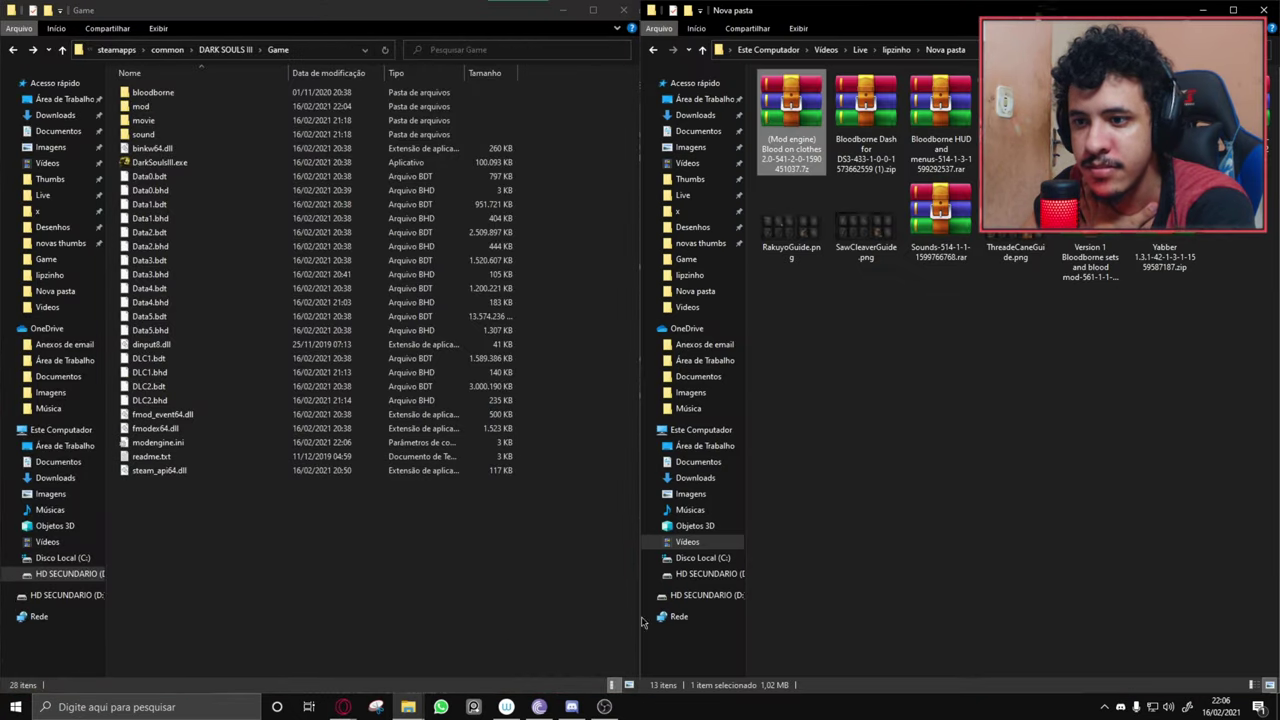
double_click(140, 106)
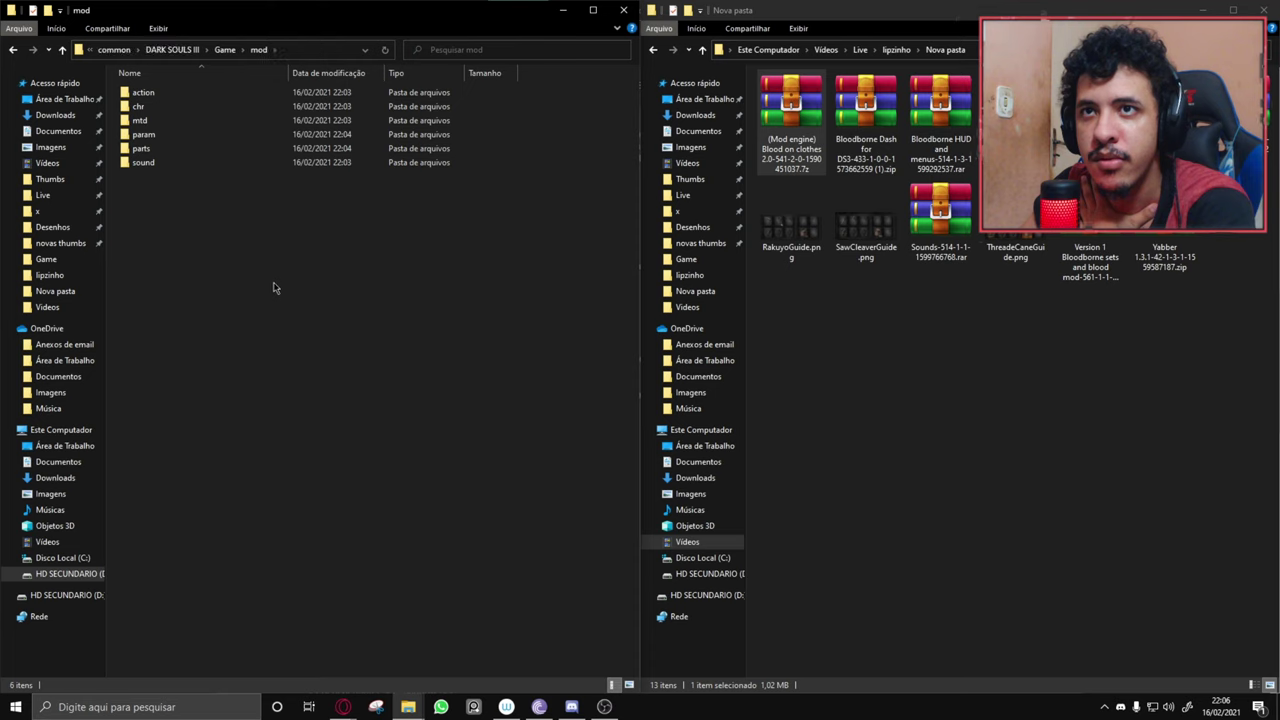
Check the mod list in the YouTube video's description, highlighting the Blood on clothes and Bloodborne HUD, menus, sounds entries.
mouse_move(346, 709)
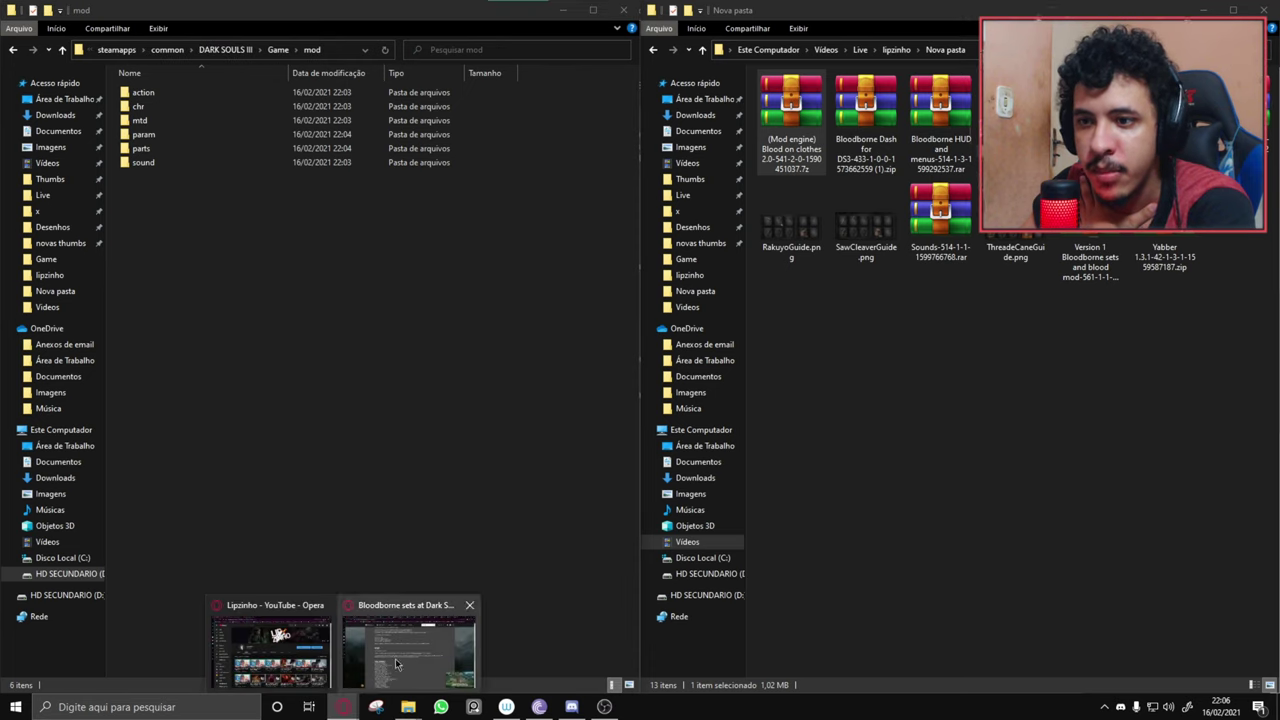
left_click(408, 650)
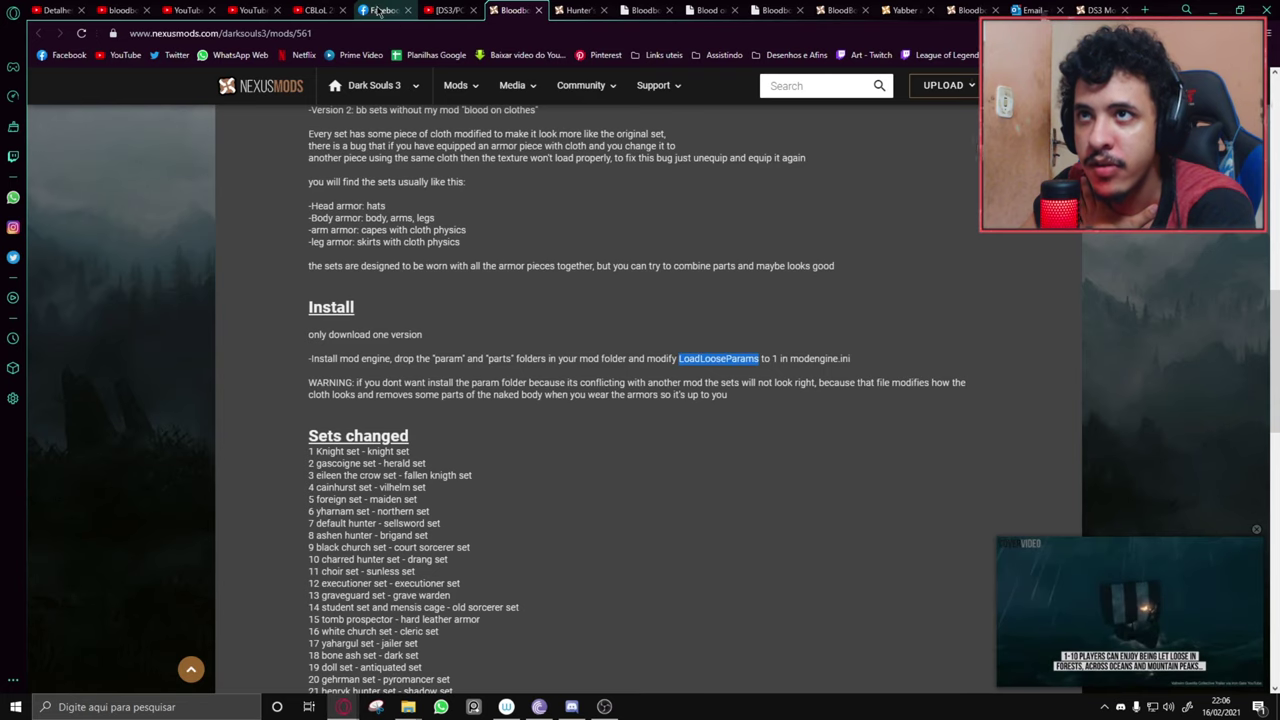
left_click(426, 9)
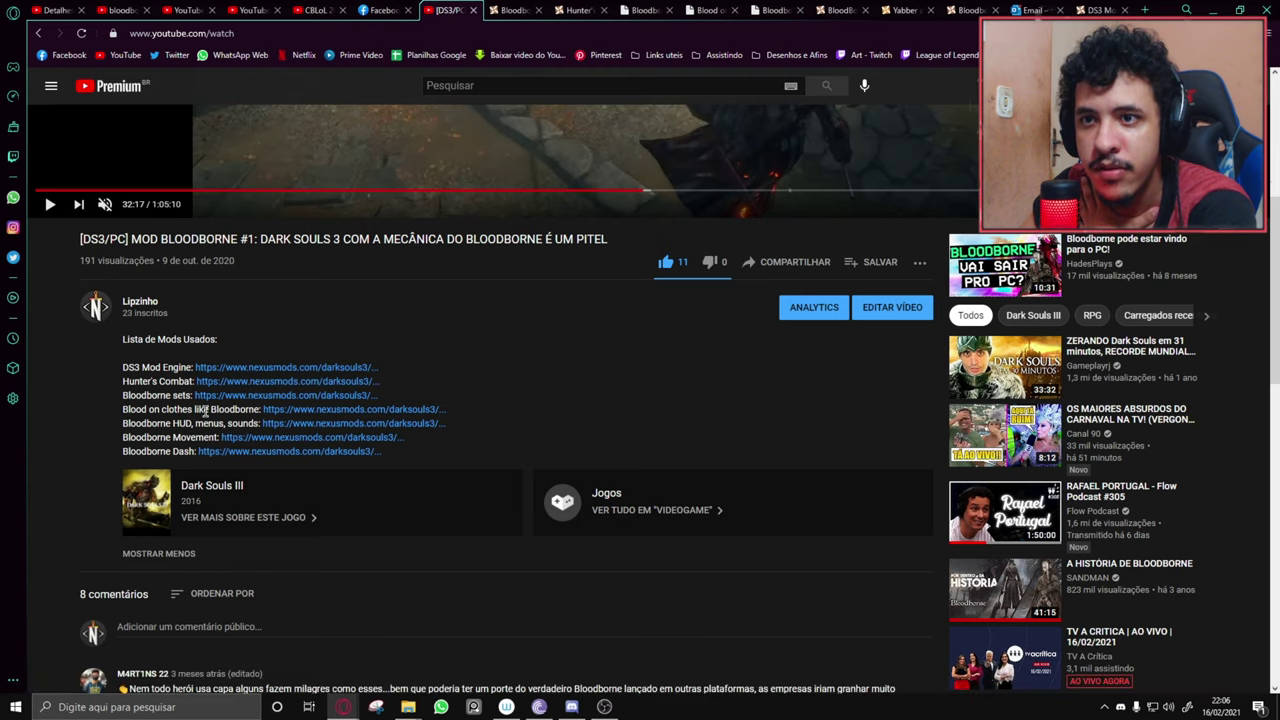
left_click_drag(148, 409, 210, 409)
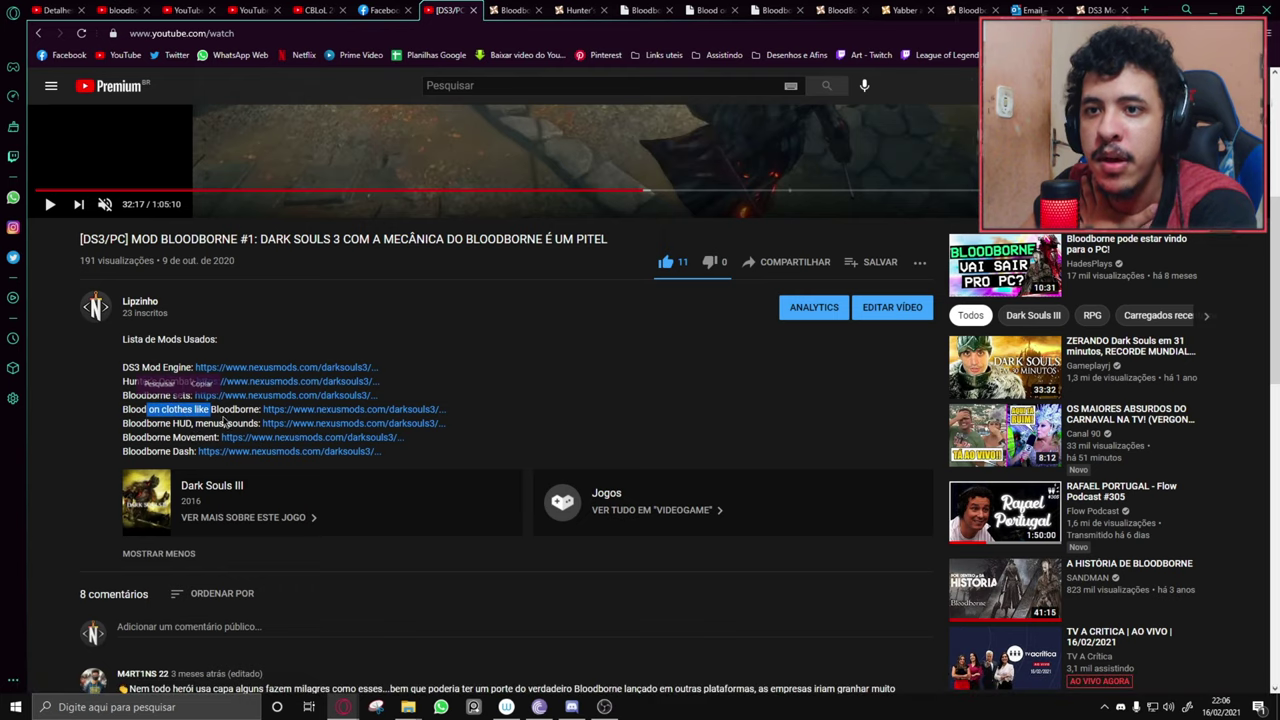
left_click_drag(135, 423, 228, 423)
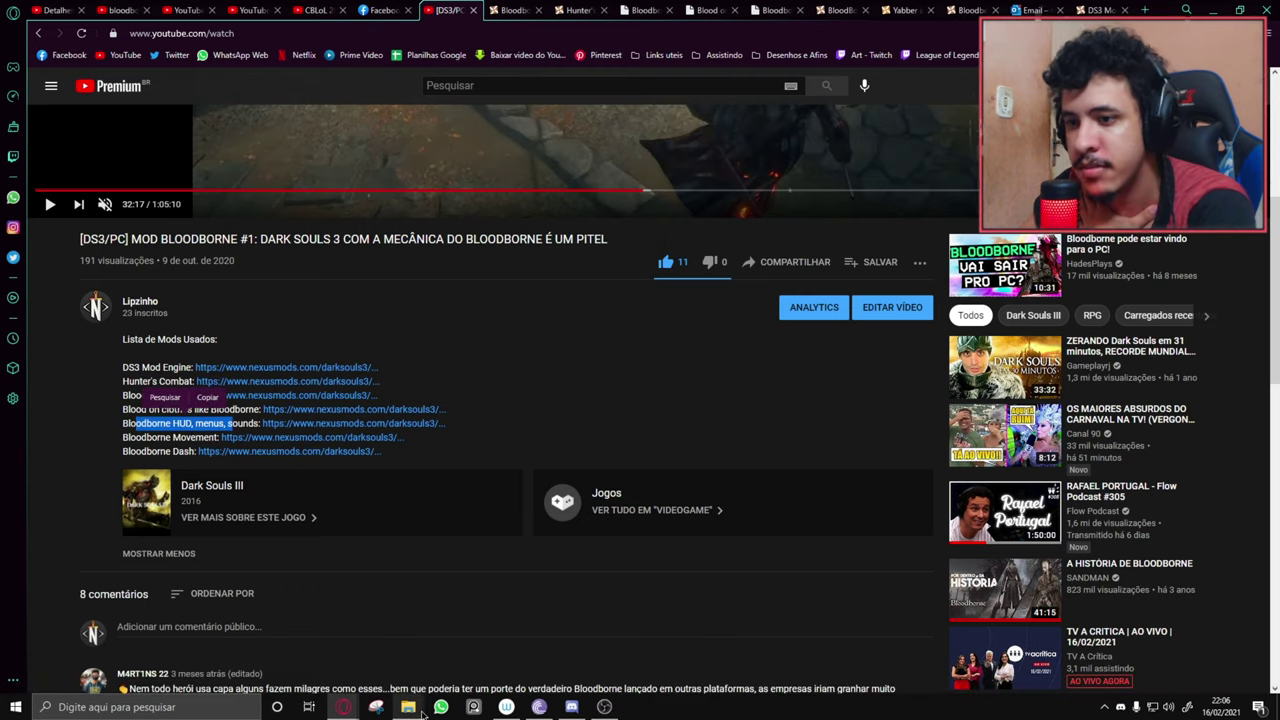
Extract the sound folder from the Sounds archive in Nova pasta into the mod folder, replacing the existing file, and close the archive.
mouse_move(422, 713)
left_click(448, 645)
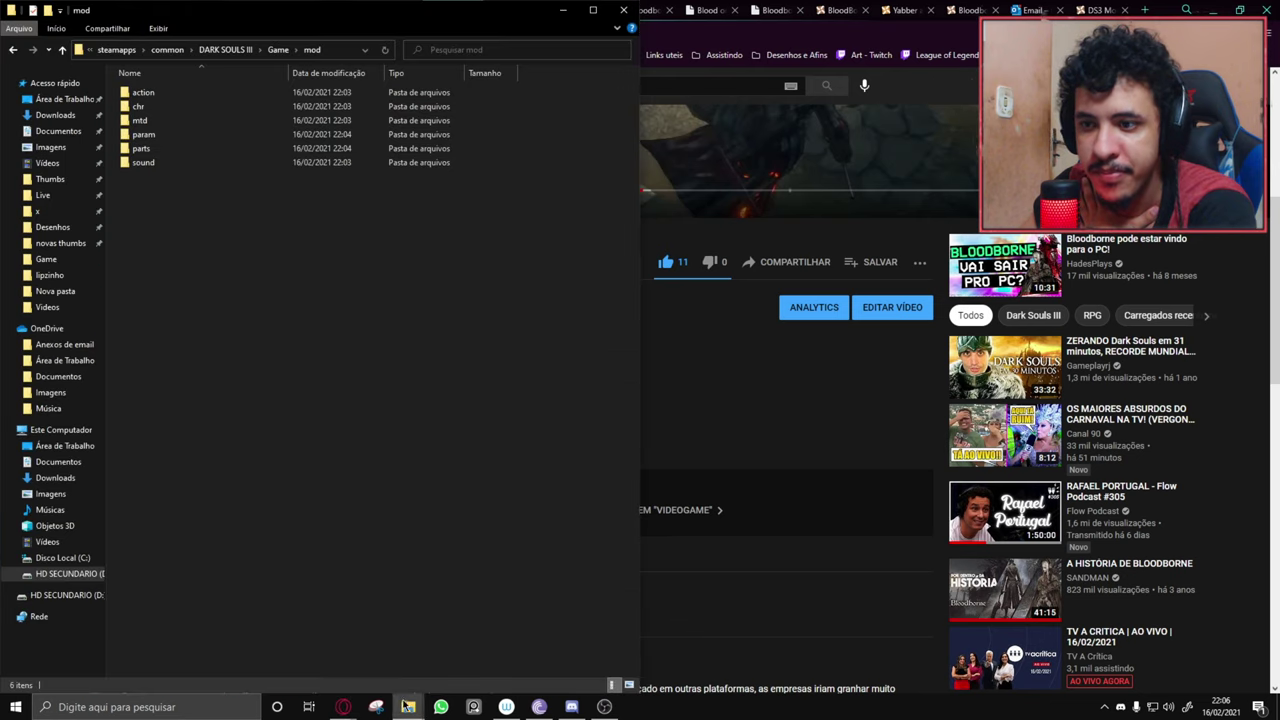
left_click(370, 645)
left_click(955, 250)
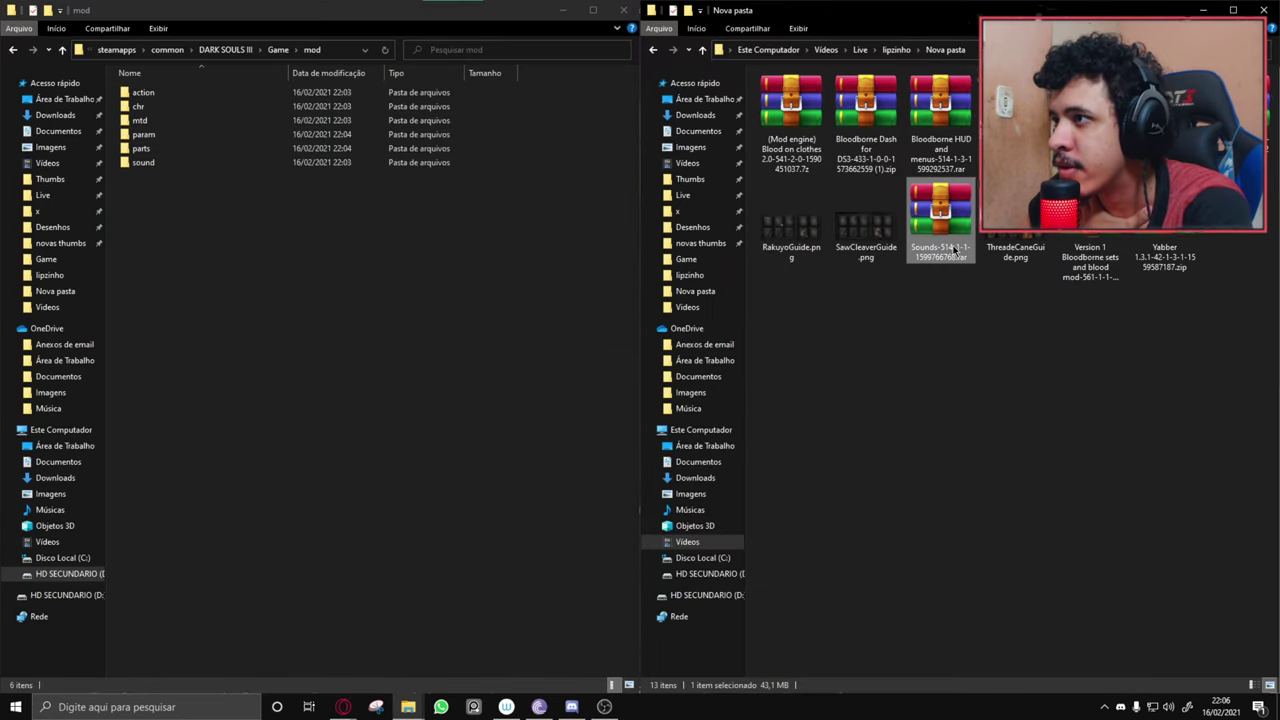
double_click(955, 250)
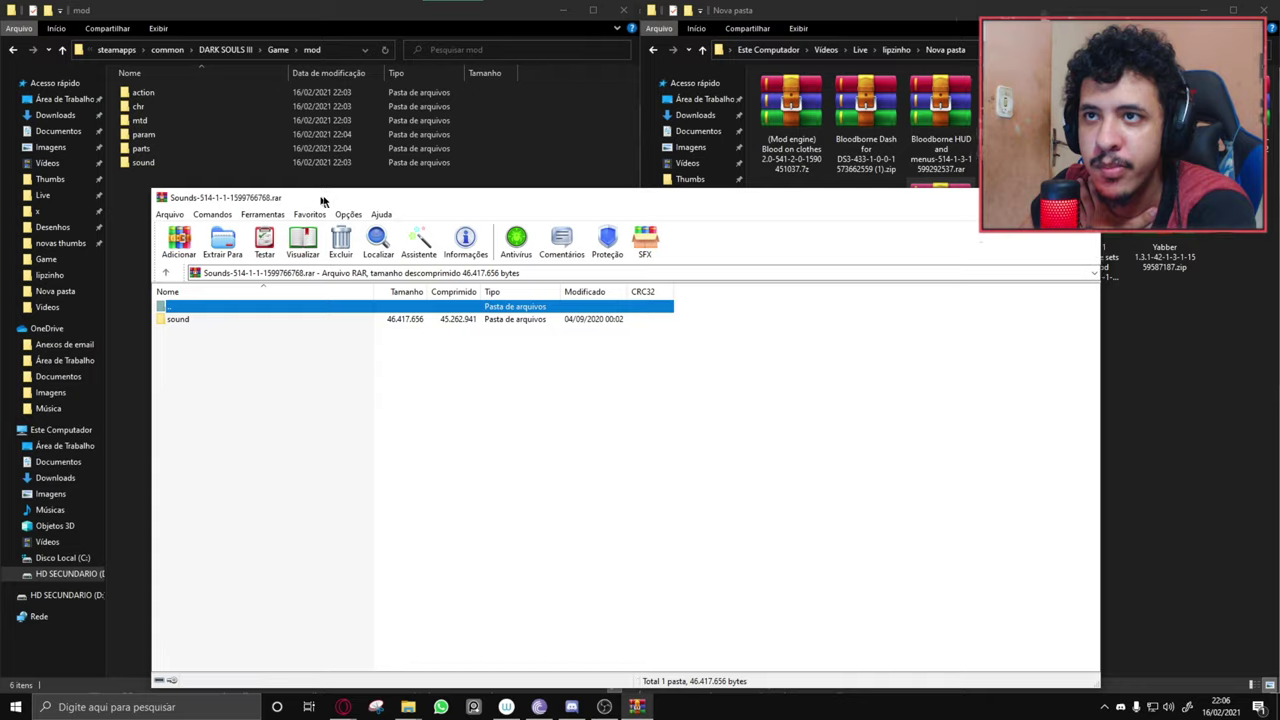
left_click_drag(330, 188, 655, 223)
left_click_drag(499, 343, 207, 290)
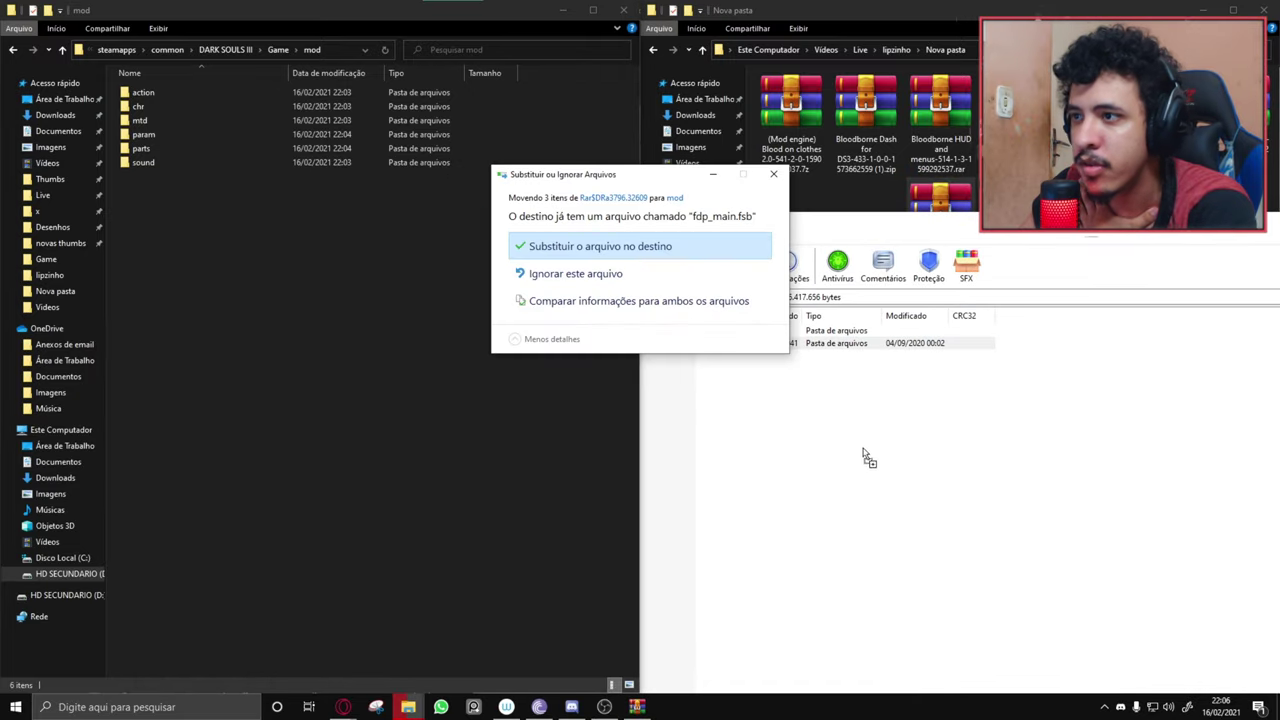
left_click(590, 246)
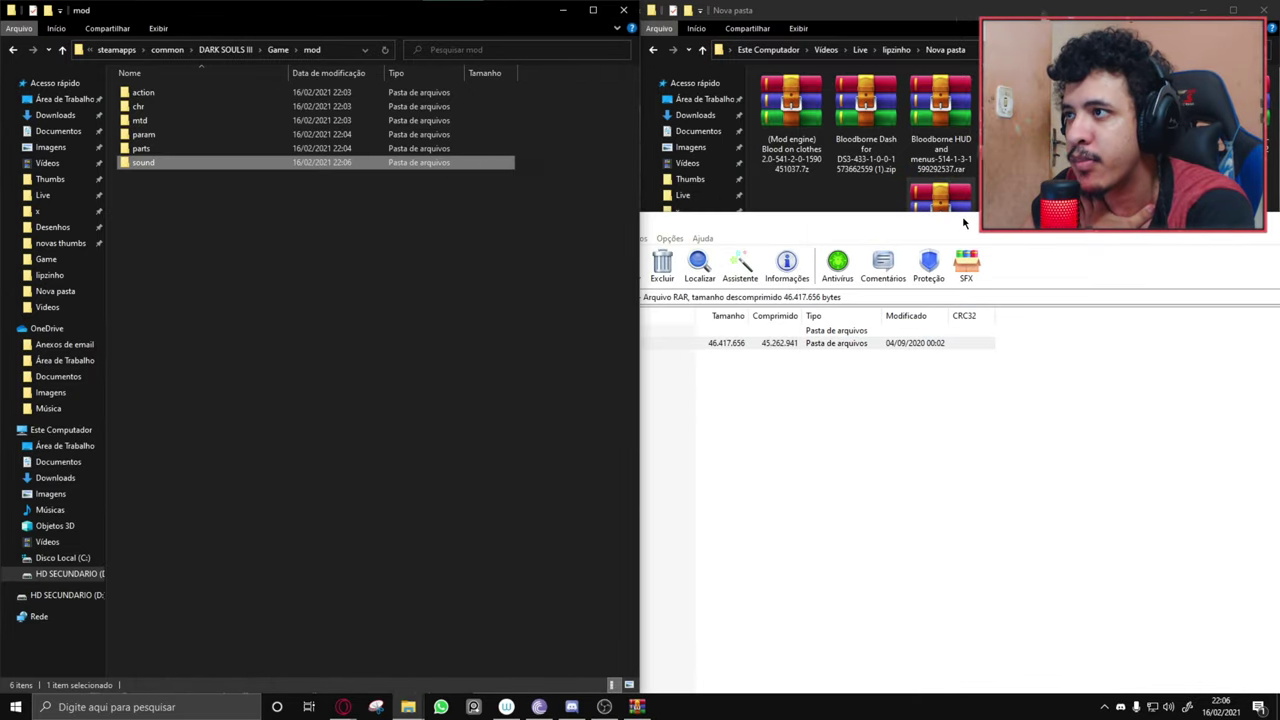
left_click_drag(938, 230, 604, 251)
left_click(1073, 242)
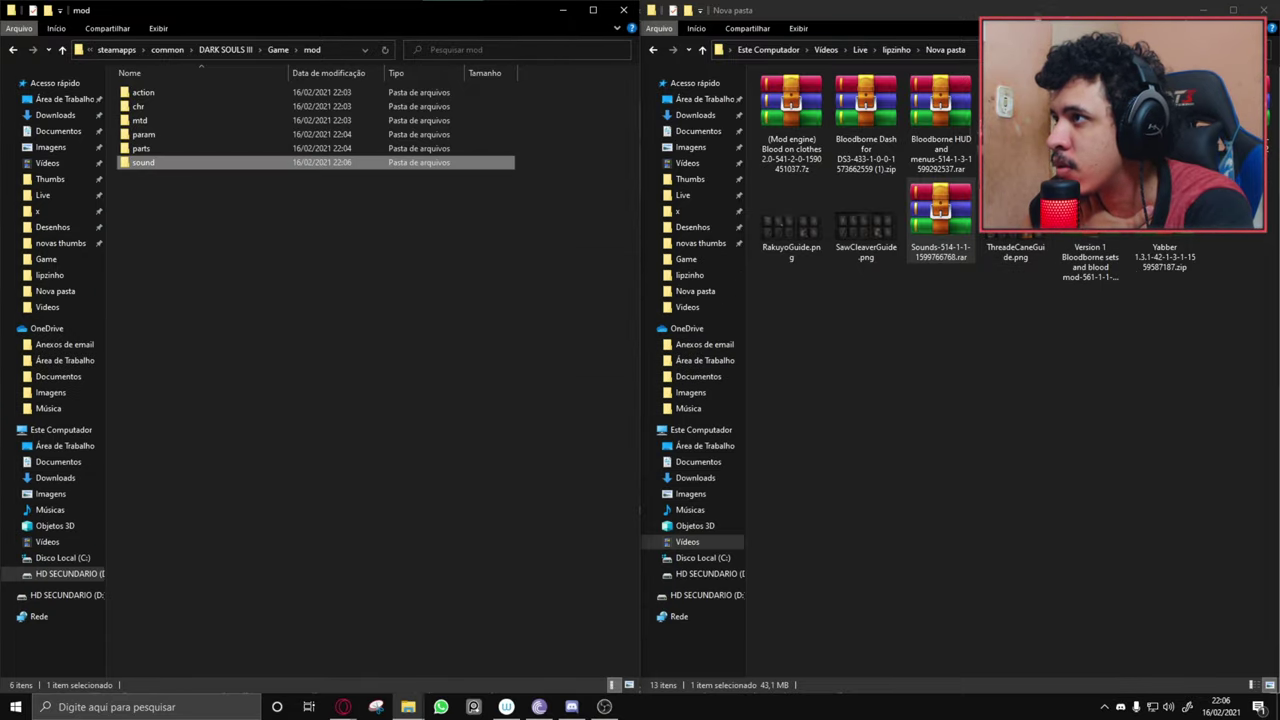
Extract menu, msg and Data0.bdt from the Bloodborne HUD and menus archive into the mod folder, and close the archive.
double_click(940, 120)
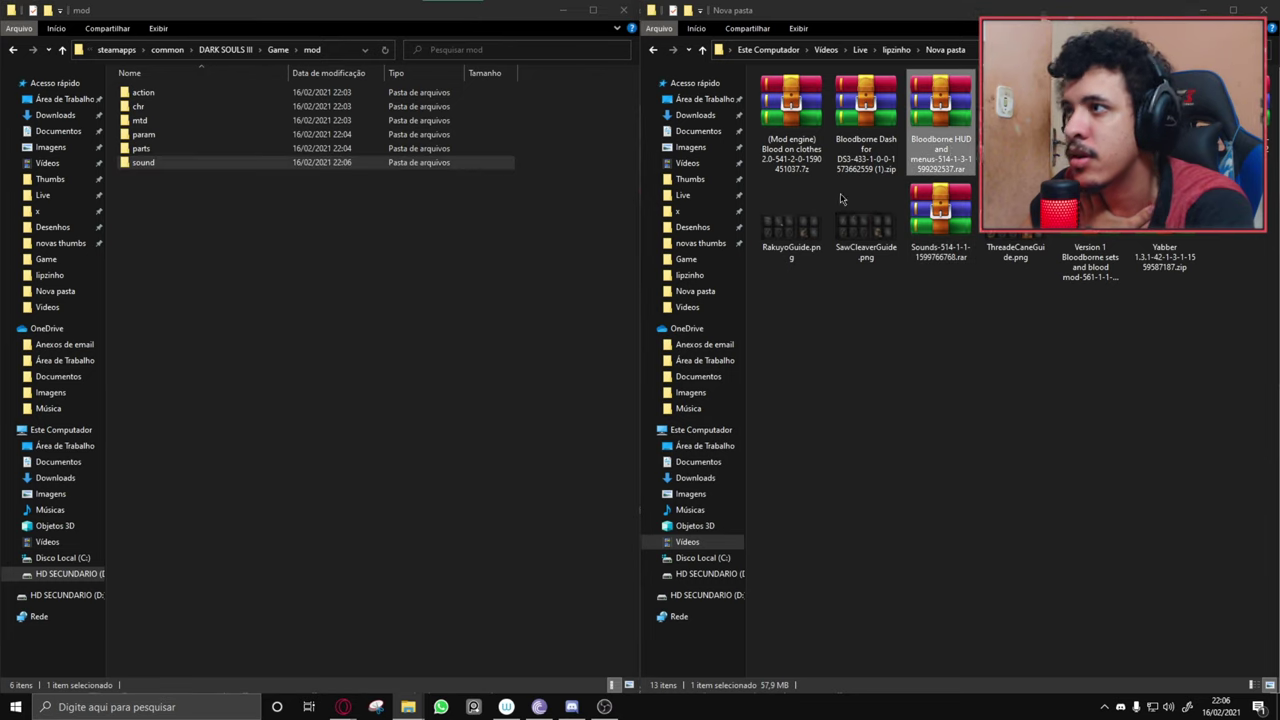
left_click_drag(190, 254, 700, 232)
left_click_drag(566, 417, 246, 269)
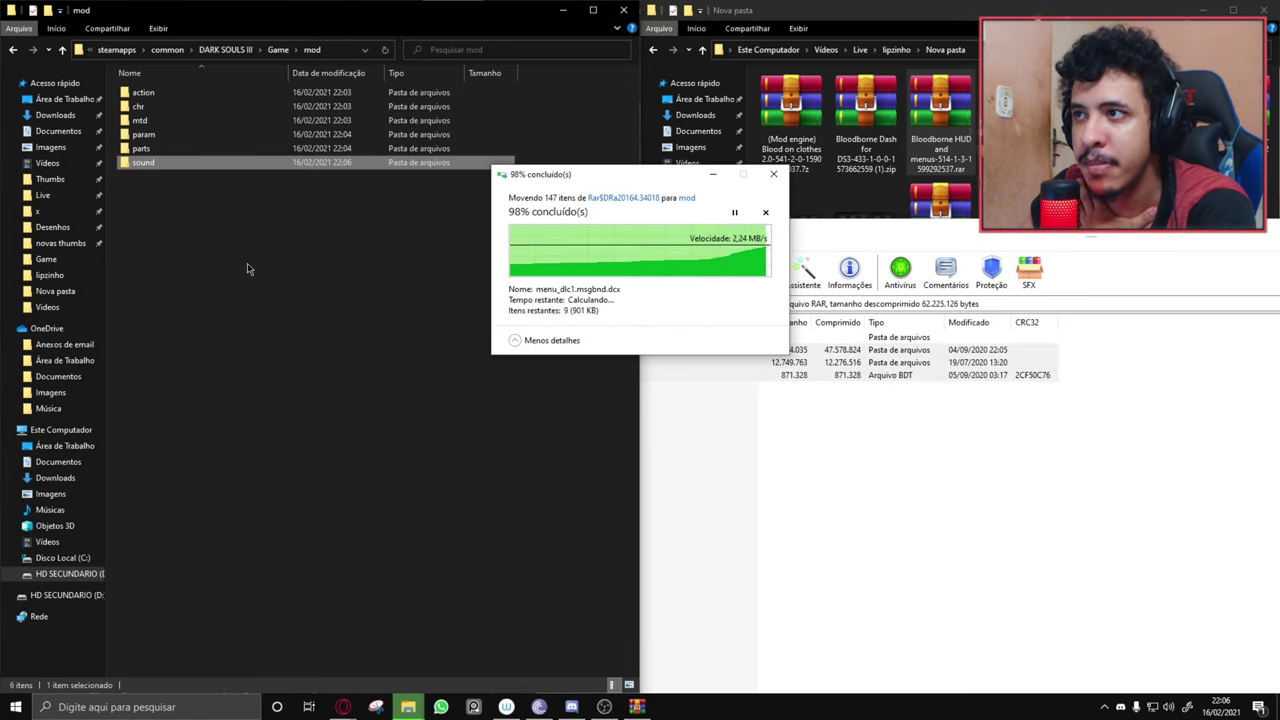
left_click(786, 455)
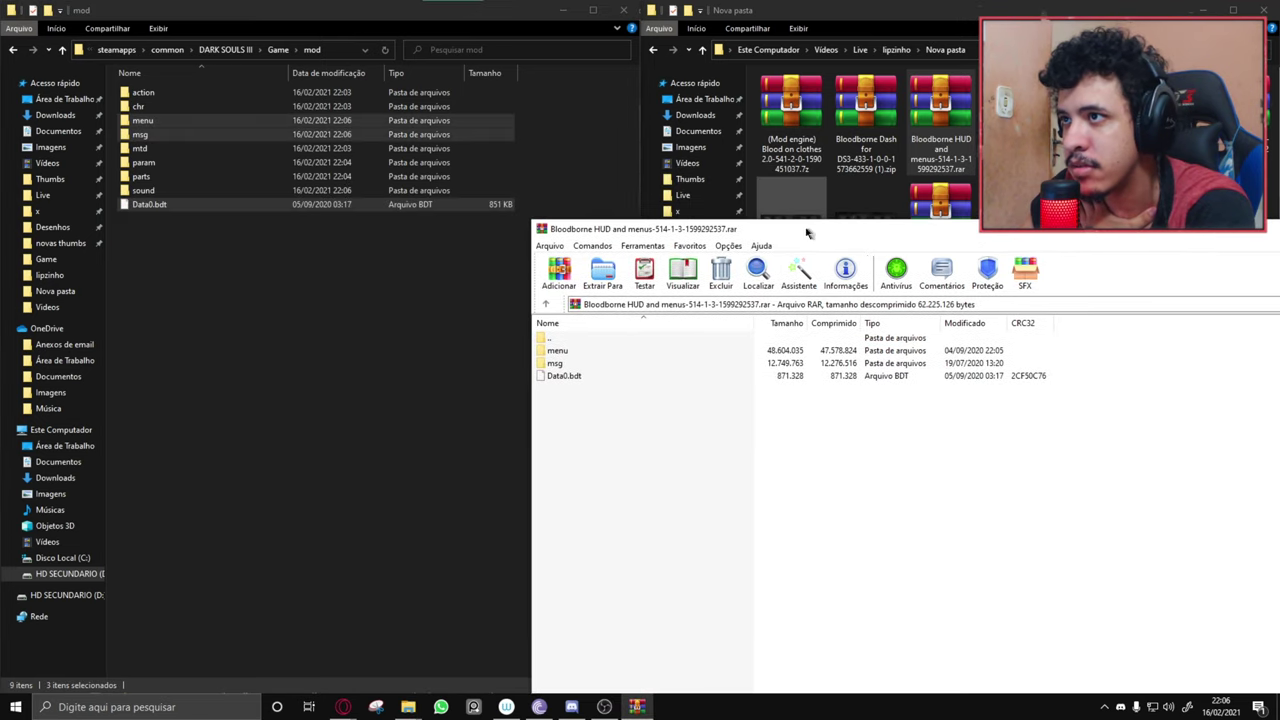
left_click_drag(803, 228, 339, 198)
key("alt+F4")
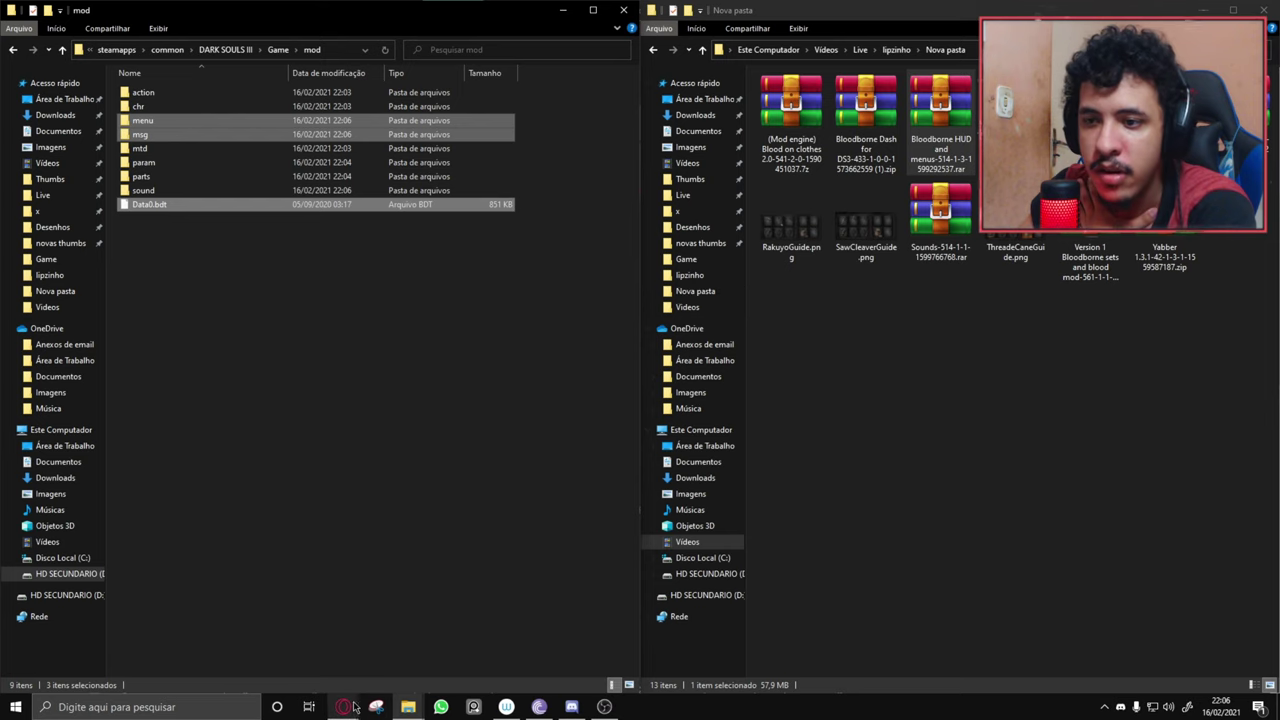
Return to the video description's mod list and highlight the Bloodborne Movement entry.
mouse_move(343, 706)
left_click(287, 655)
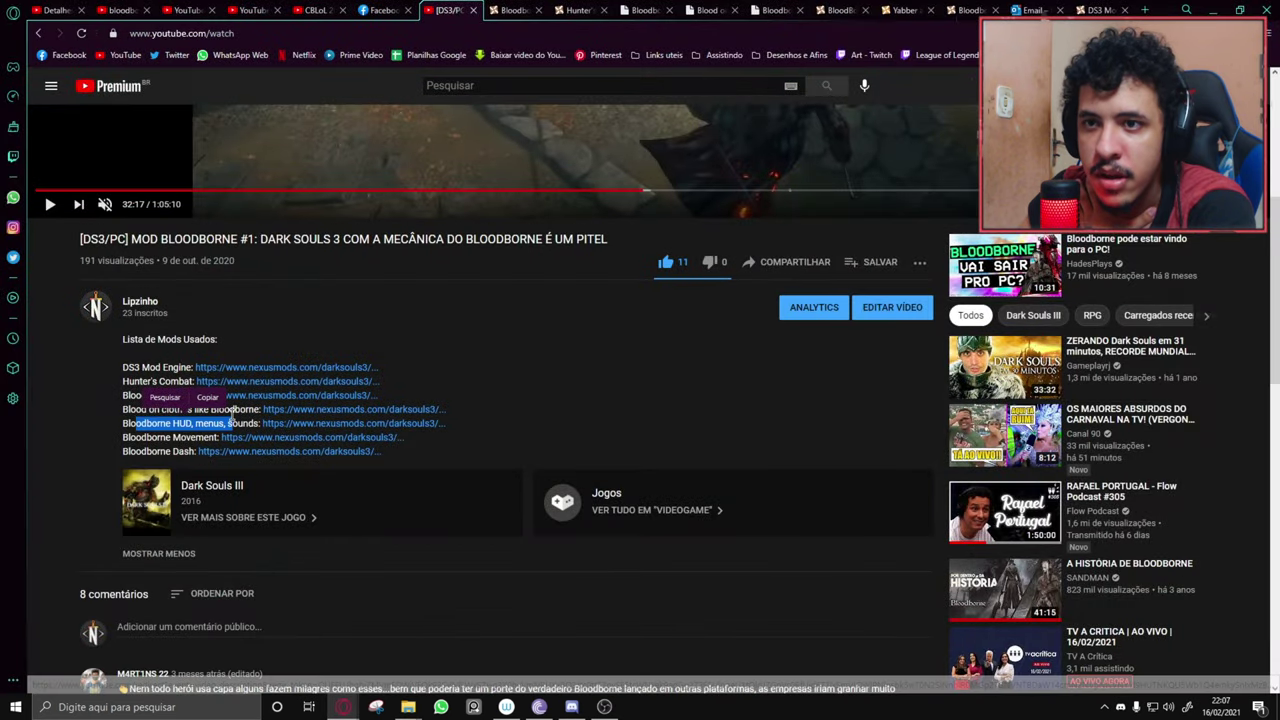
left_click_drag(127, 437, 171, 437)
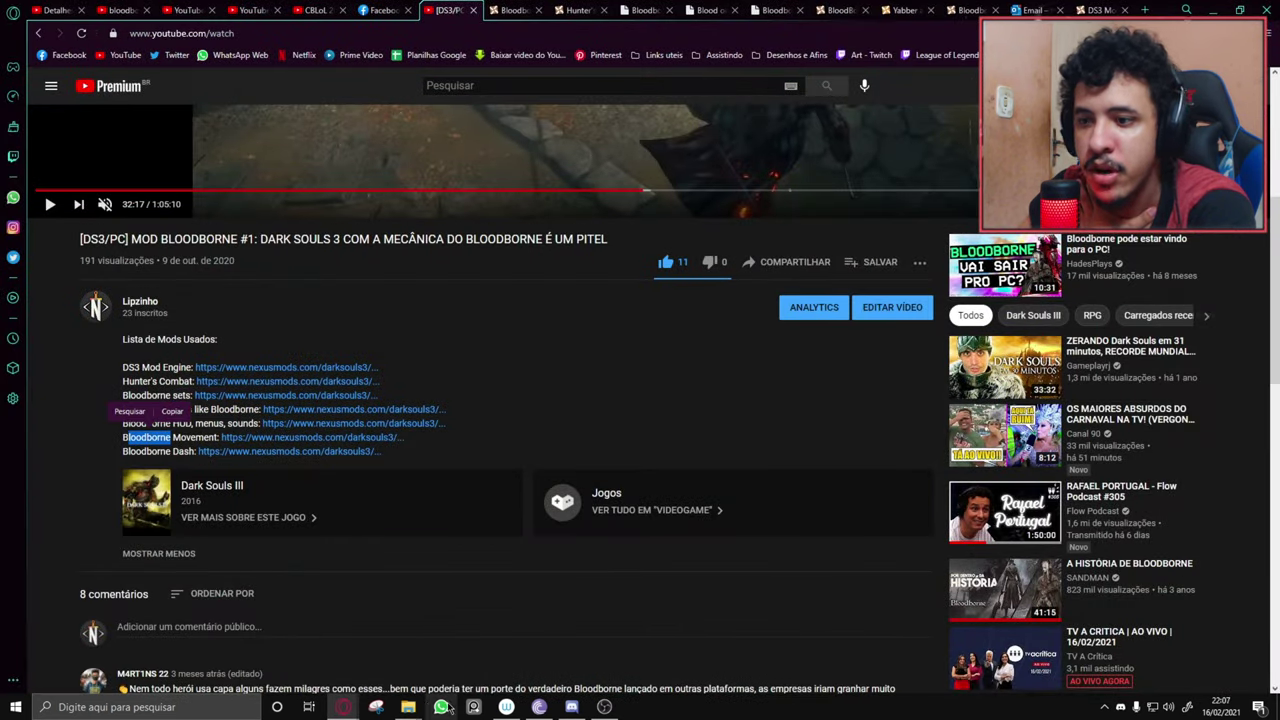
Open the BloodBorne Movement Unpacked archive from Nova pasta to view its contents, and close it.
mouse_move(422, 707)
left_click(447, 645)
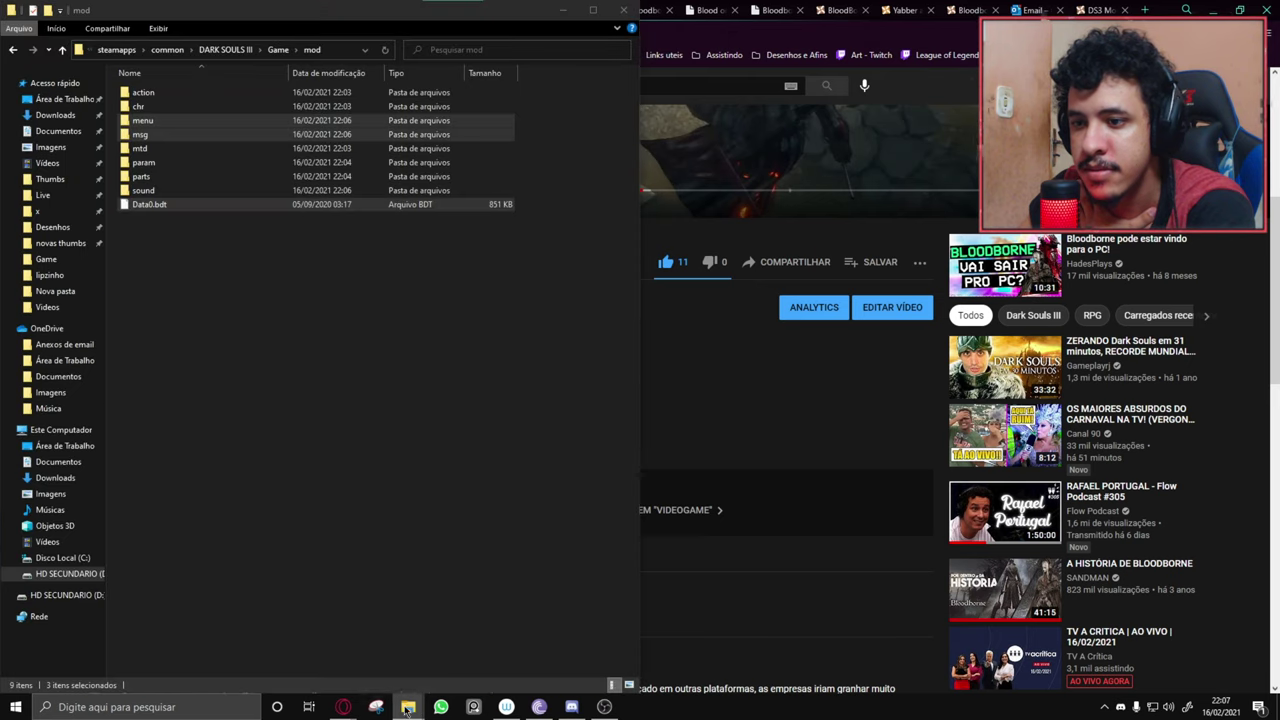
left_click(371, 645)
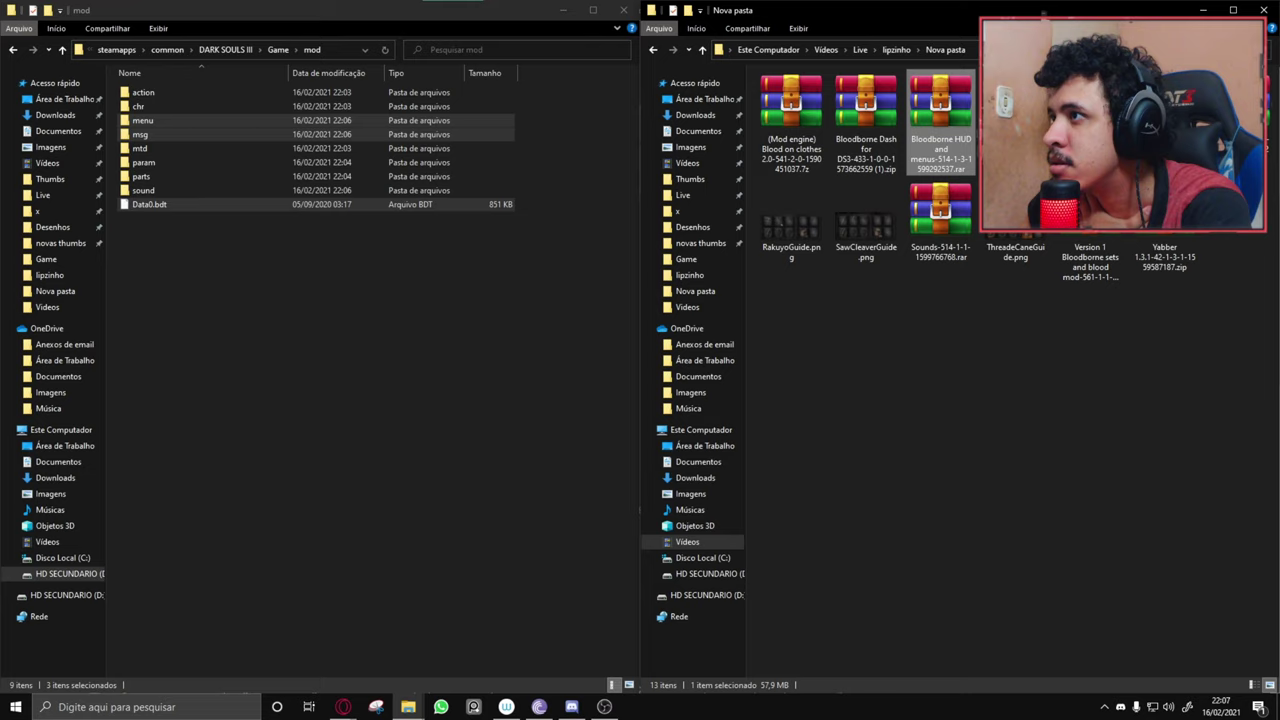
double_click(1015, 110)
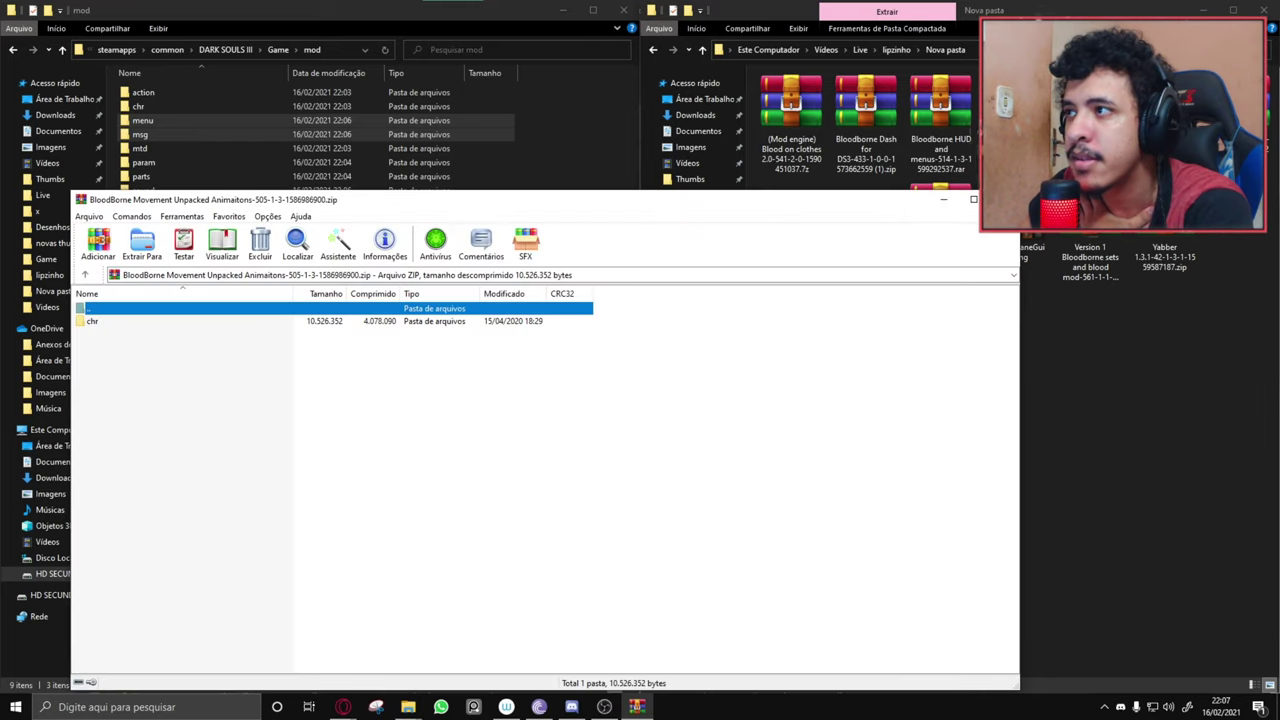
key("Escape")
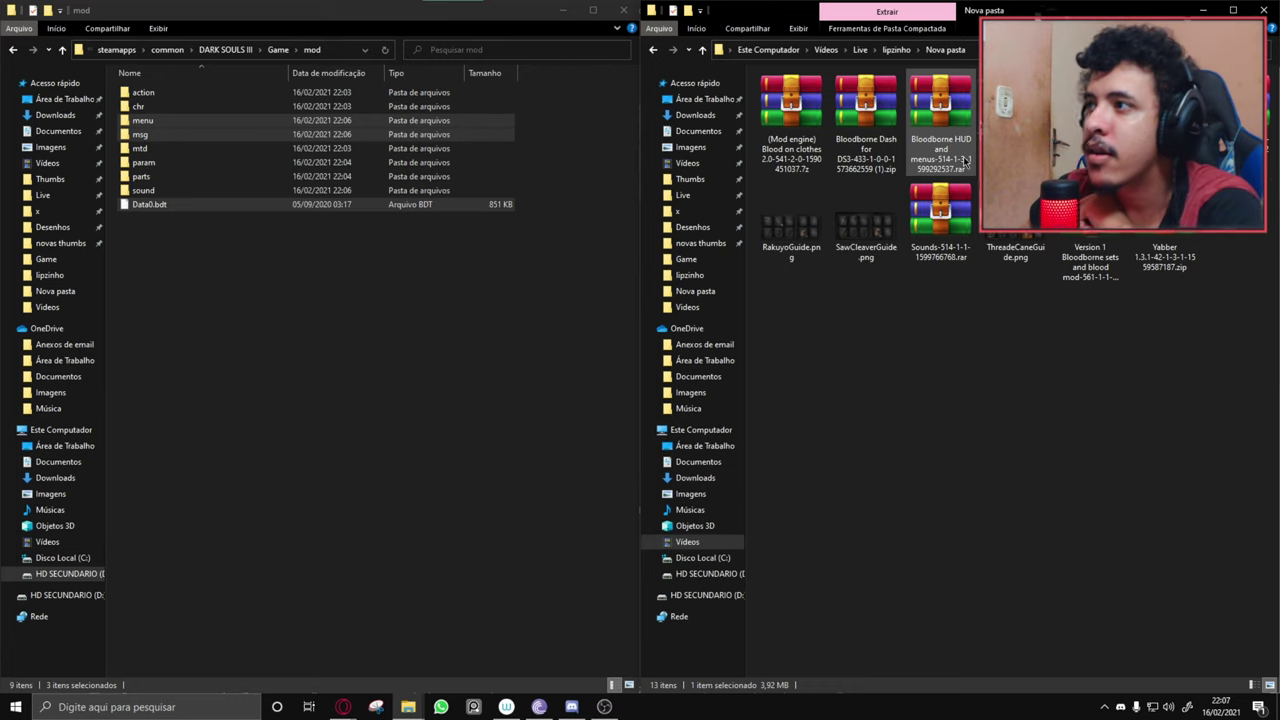
Open the Bloodborne Dash archive and examine the contents of its Bloodborne Dash Mod DS3 folder.
double_click(866, 115)
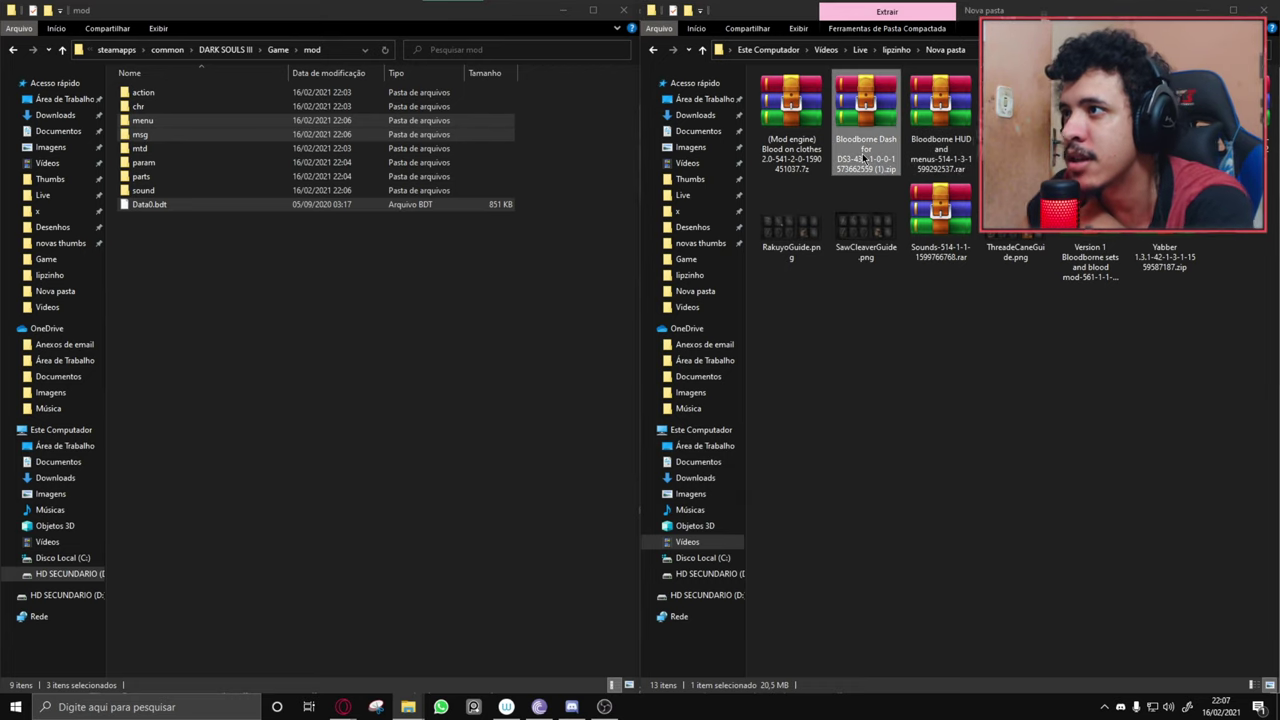
double_click(146, 322)
left_click_drag(185, 199, 539, 210)
left_click(438, 285)
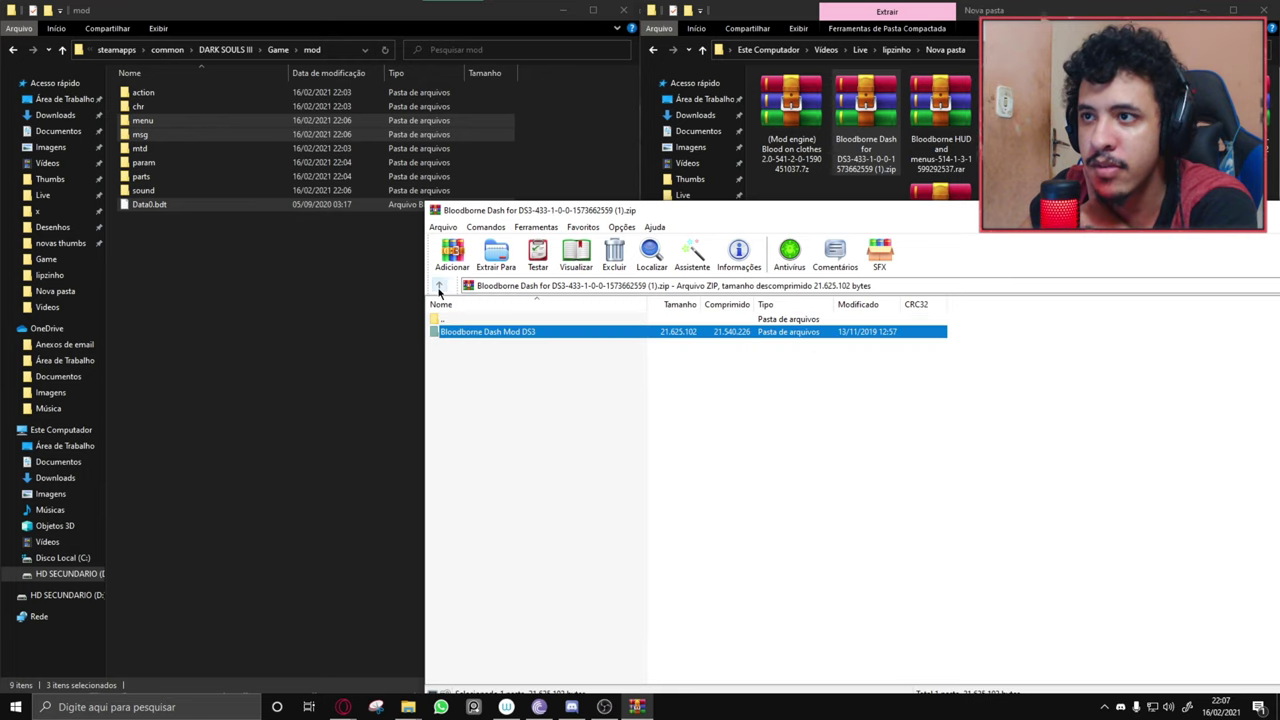
double_click(479, 333)
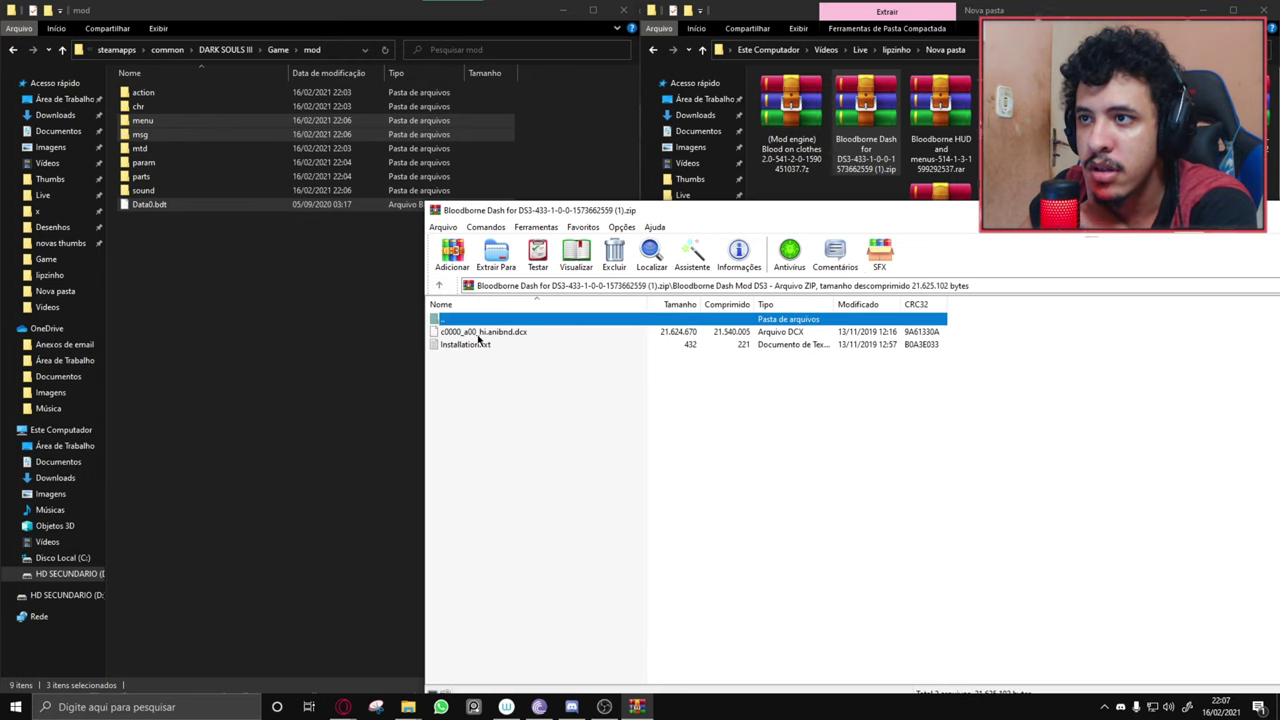
left_click(438, 286)
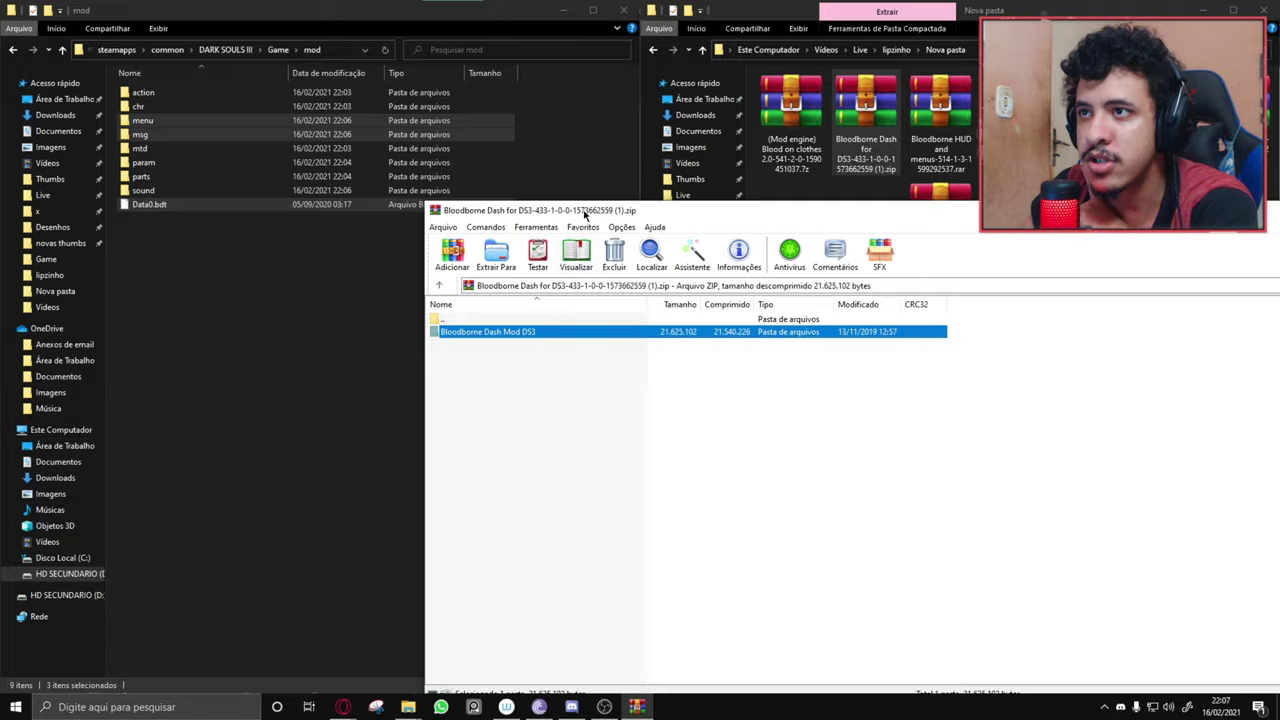
left_click_drag(540, 210, 137, 159)
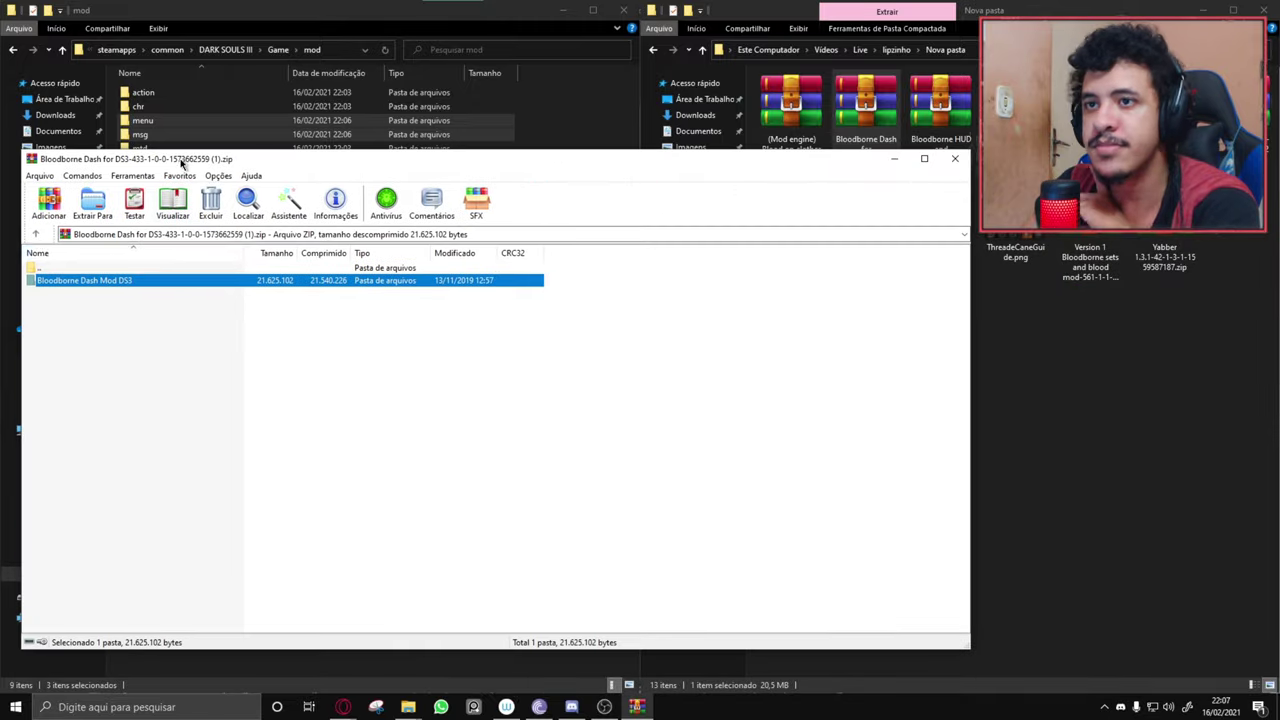
Look over the files in the archive's Bloodborne Dash Mod DS3 folder again, return to the archive root, and close the archive.
double_click(112, 284)
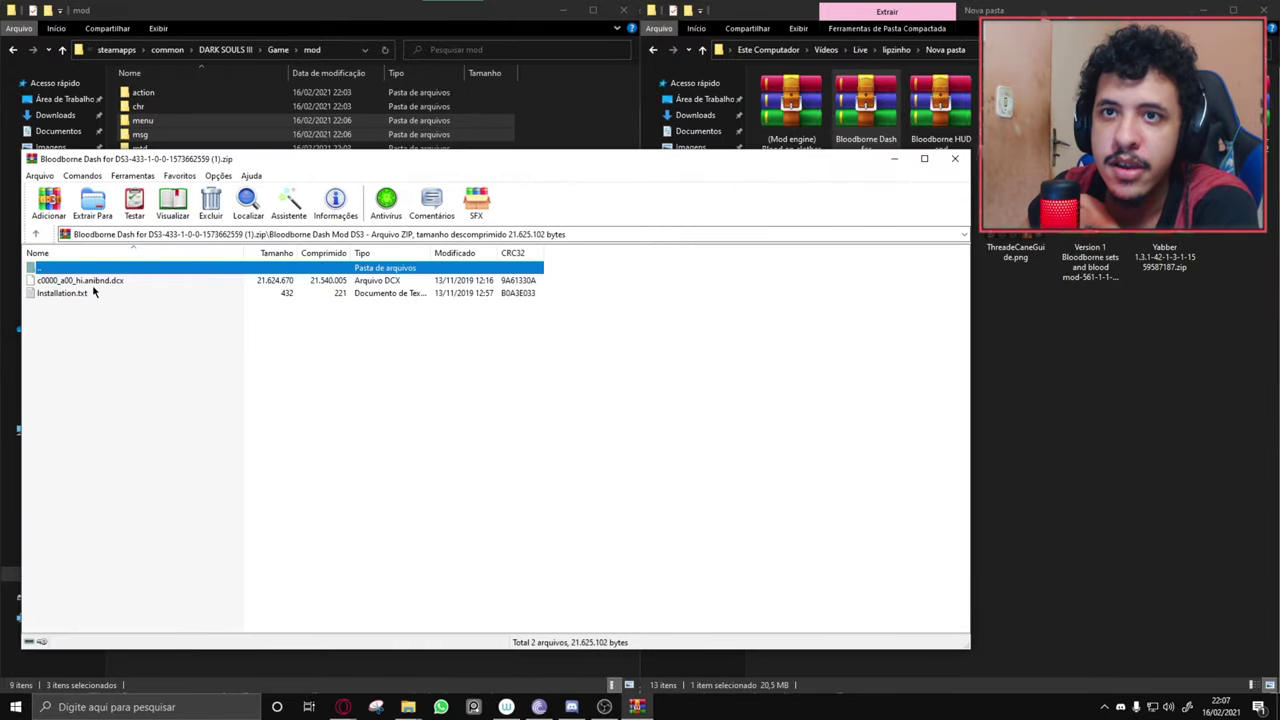
left_click_drag(192, 166, 362, 187)
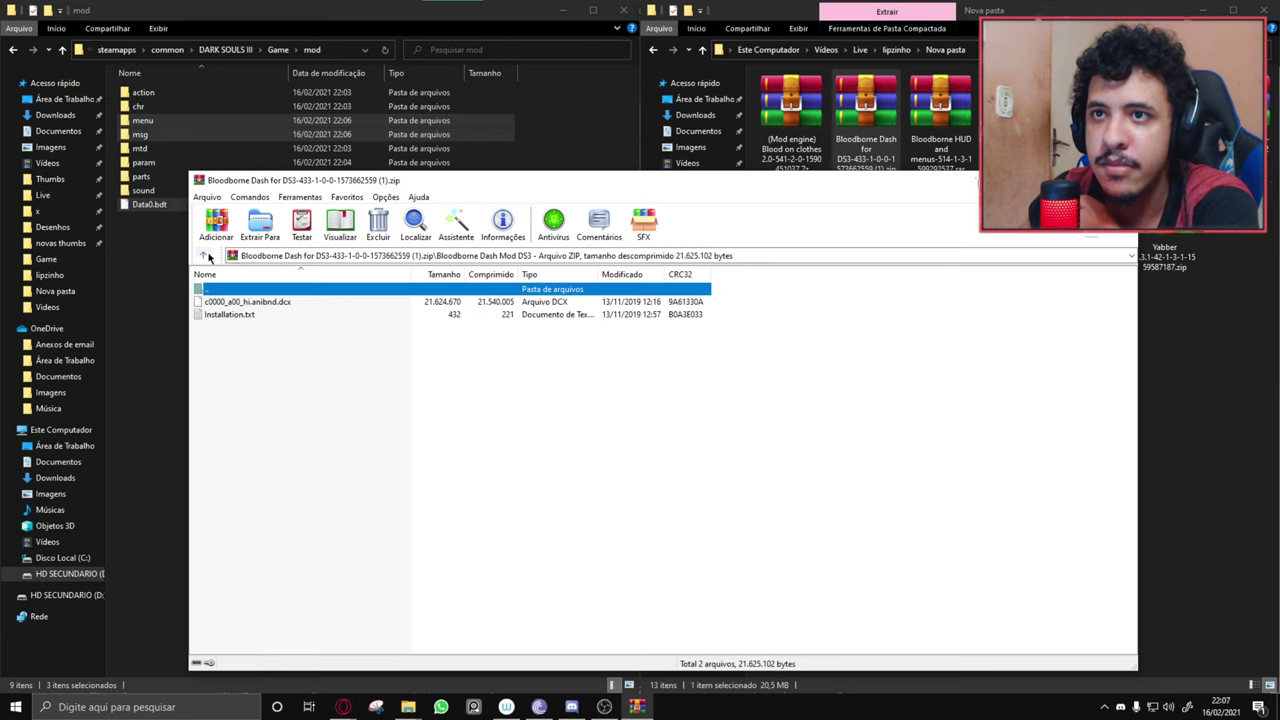
left_click(206, 256)
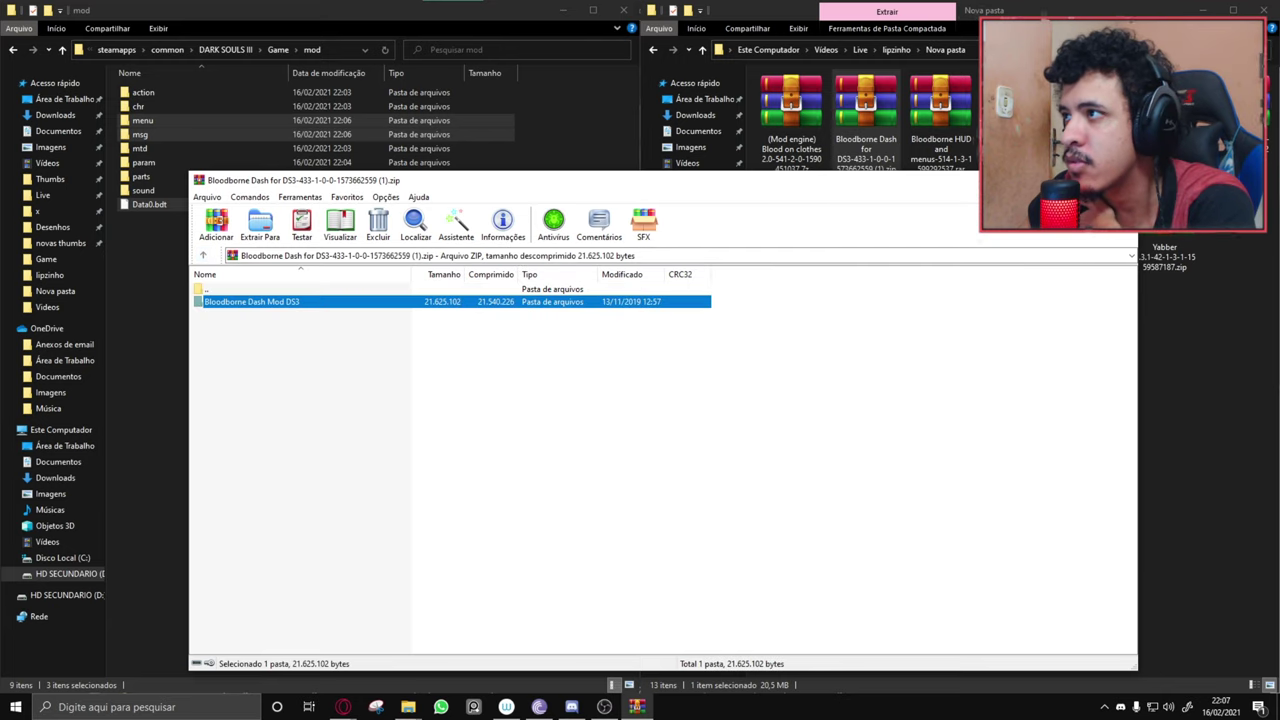
left_click(1125, 180)
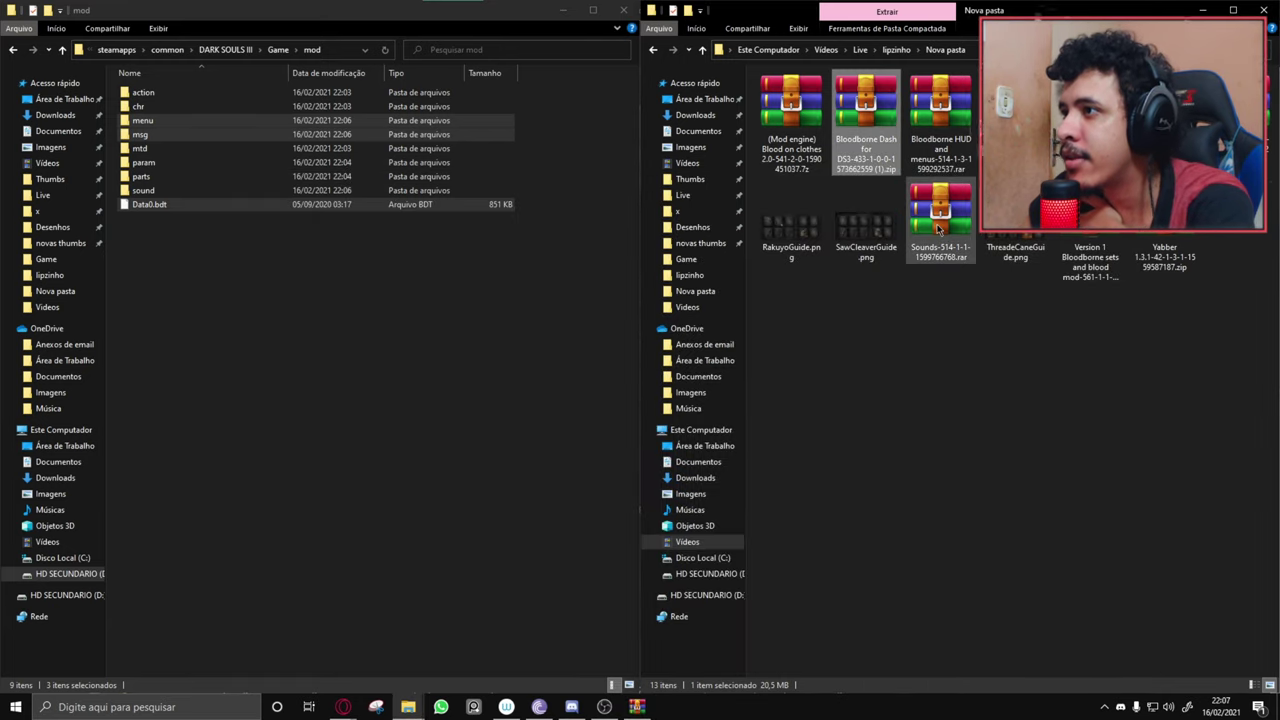
Extract the Yabber 1.3.1 folder from the Yabber archive into Nova pasta, close the archive, and open the extracted folder.
left_click(1183, 258)
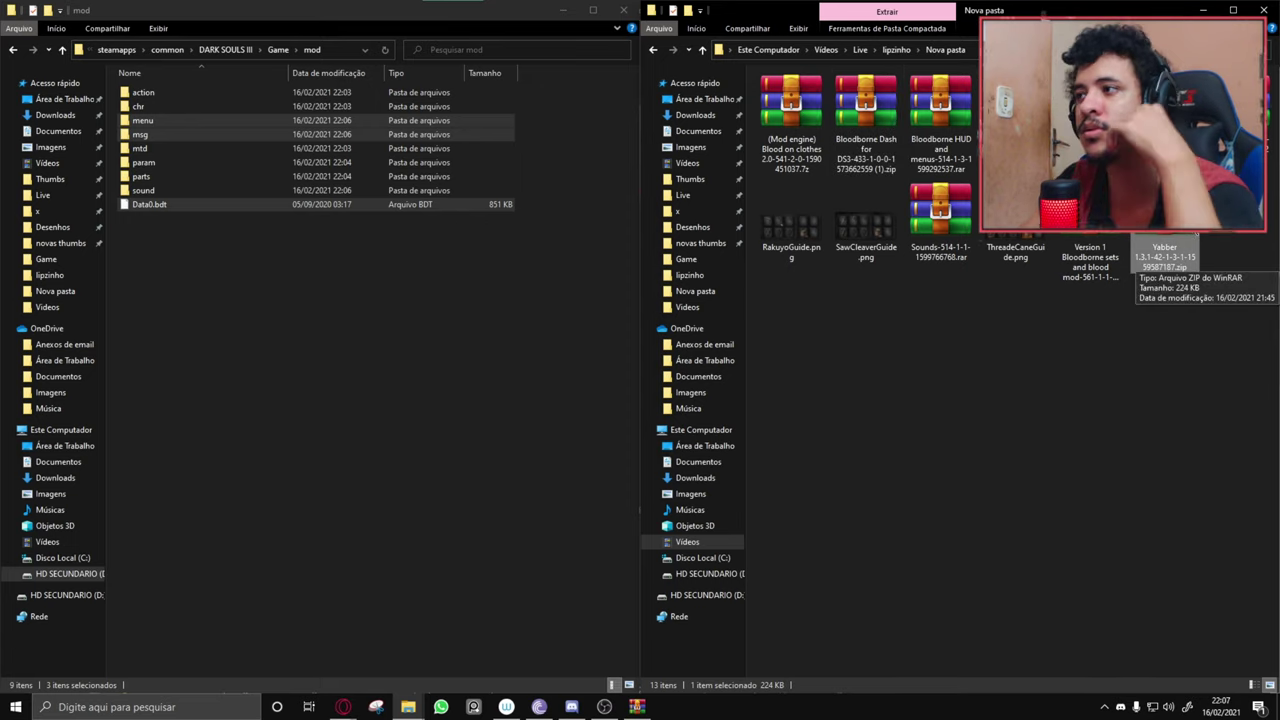
double_click(1163, 255)
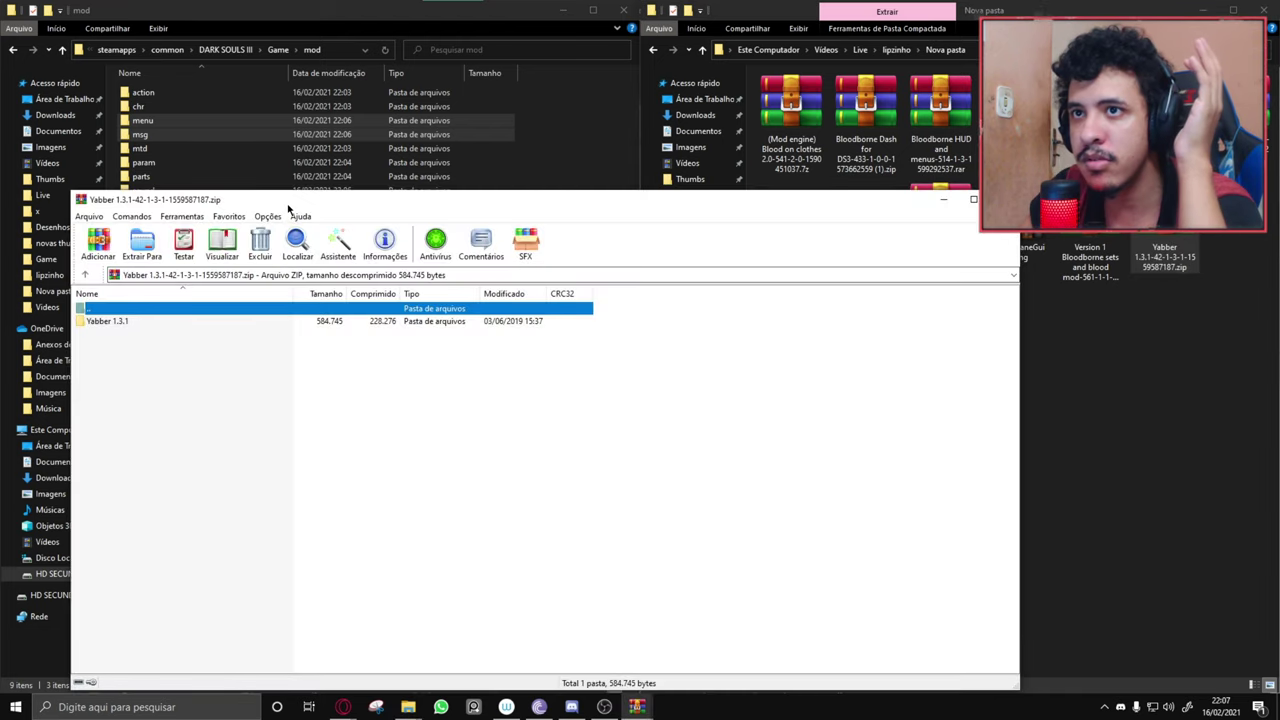
mouse_move(296, 200)
left_mouse_down()
mouse_move(760, 226)
mouse_move(463, 174)
mouse_move(316, 196)
left_mouse_up()
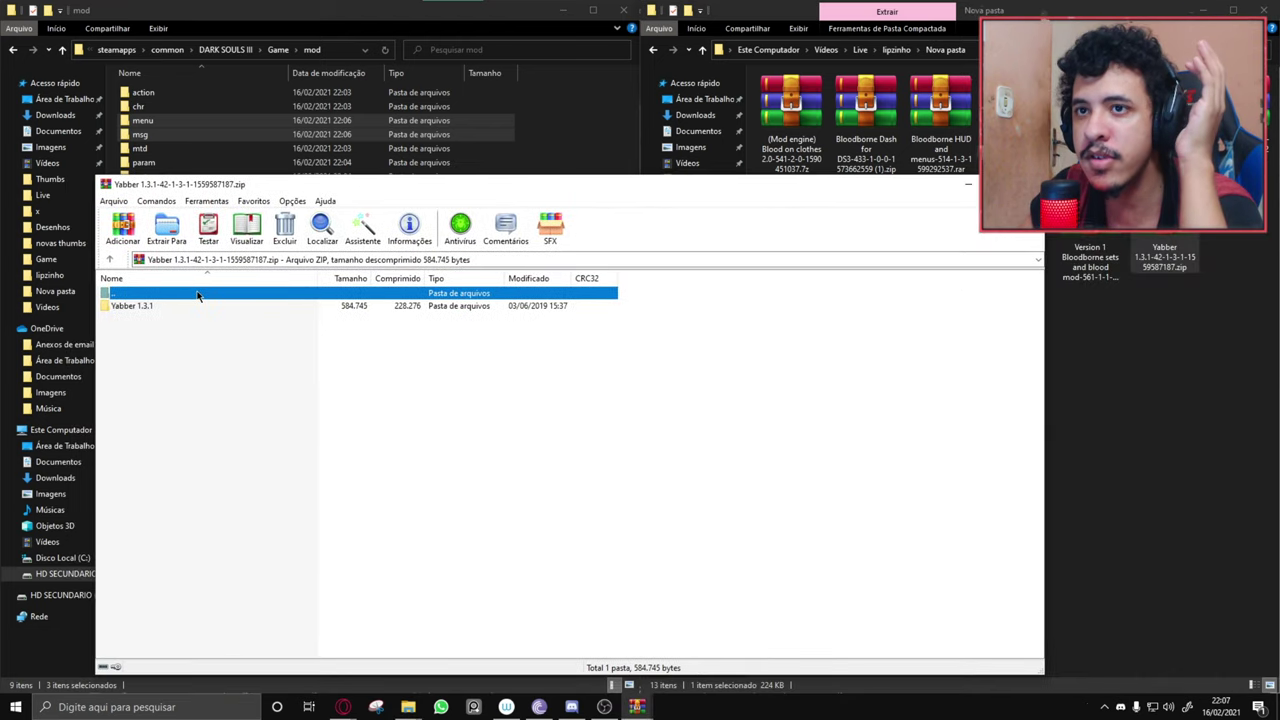
left_click_drag(135, 305, 1157, 399)
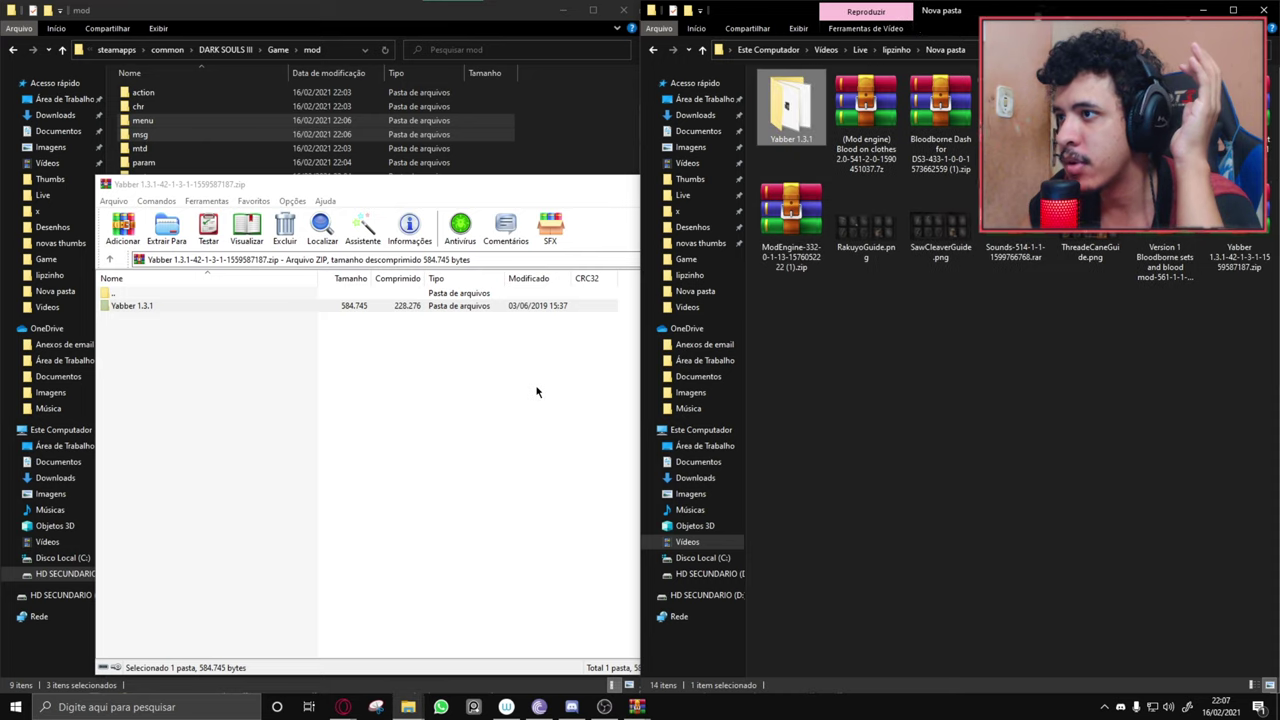
left_click(517, 420)
left_click(968, 184)
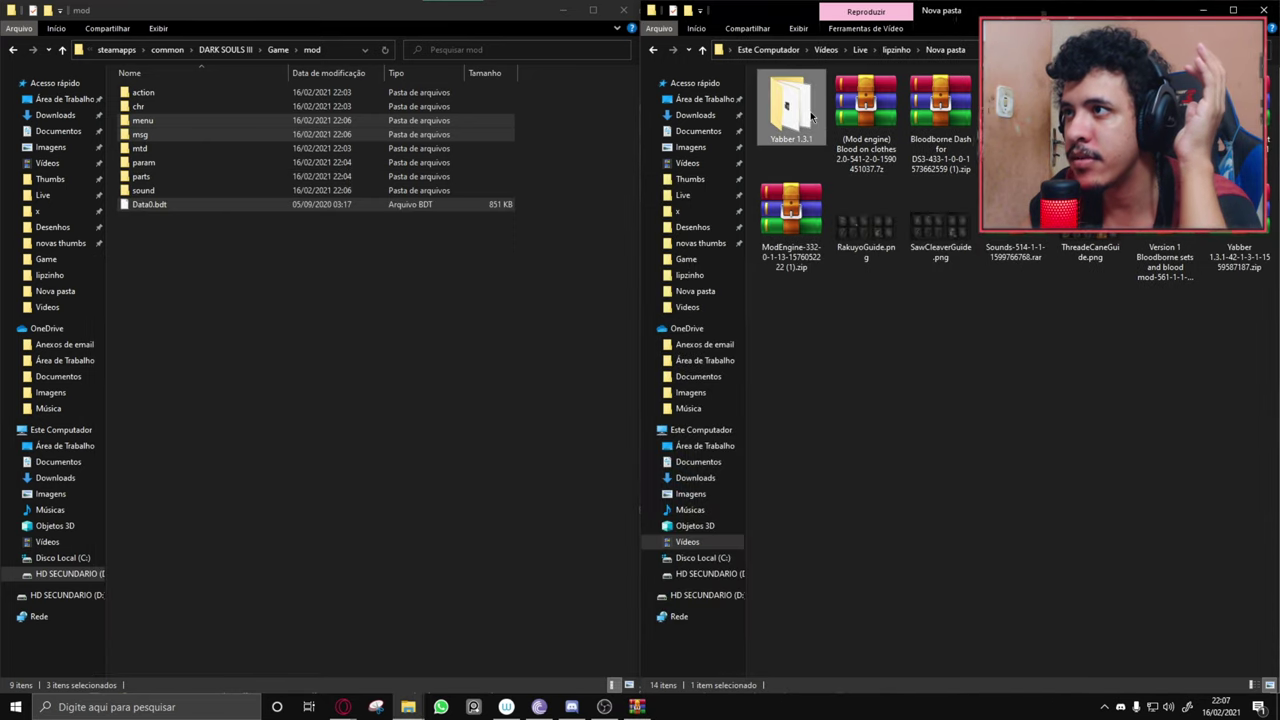
double_click(800, 112)
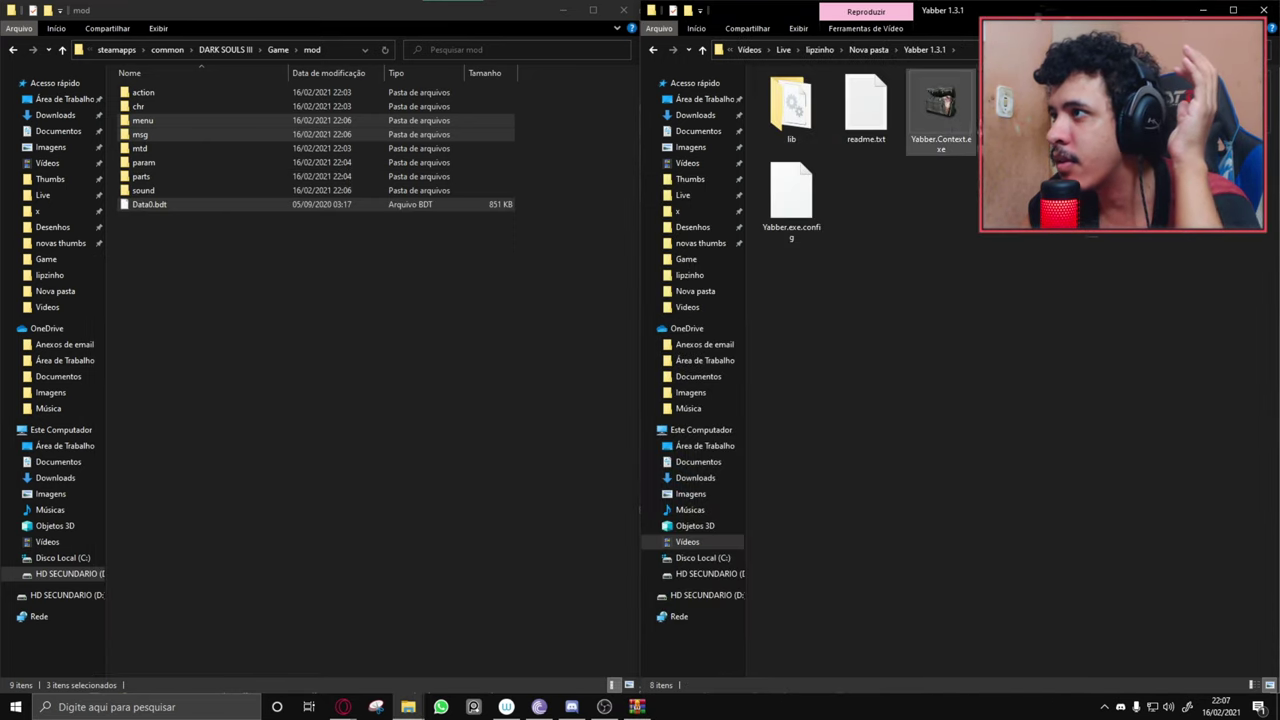